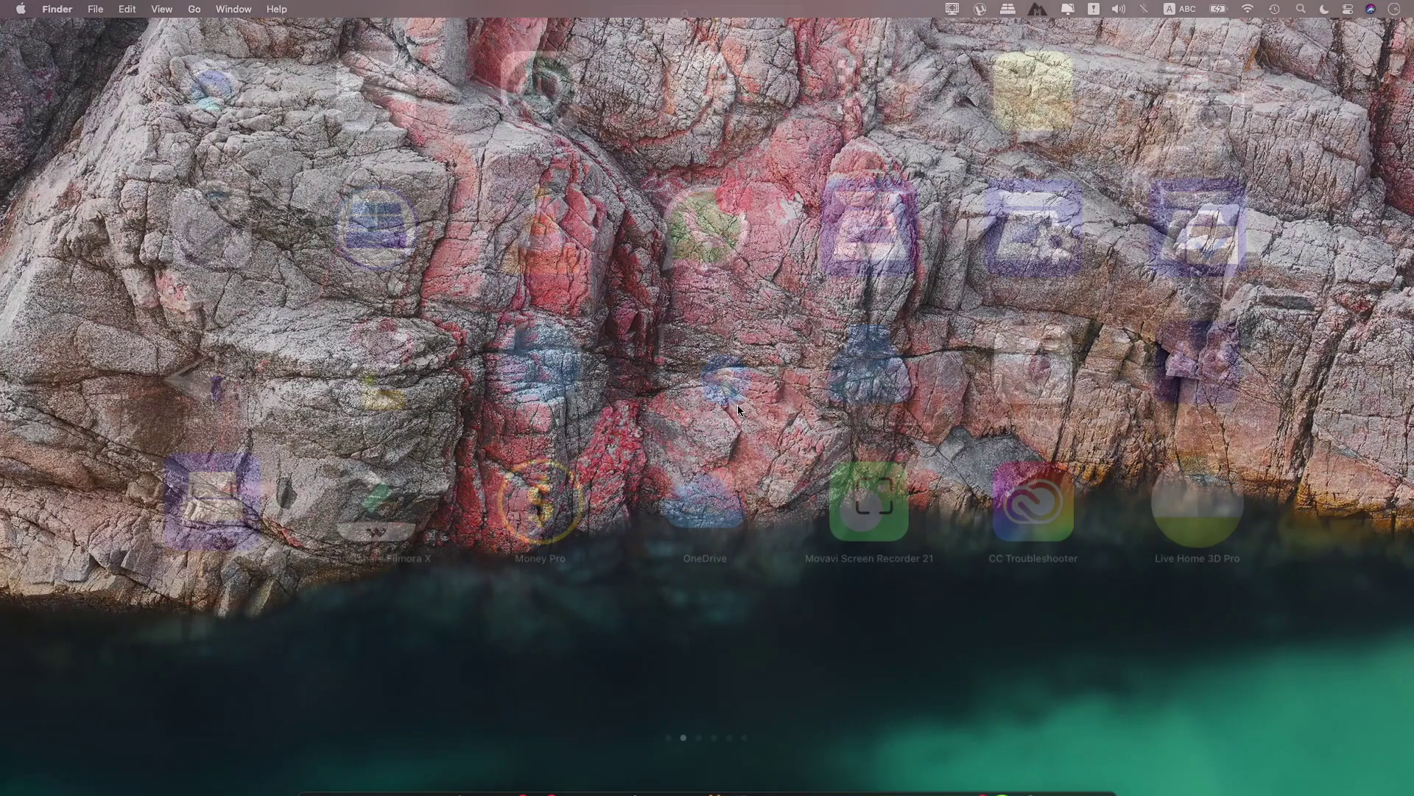
- Launch Live Home 3D Pro from Launchpad and dismiss the Welcome screen
click(1147, 507)
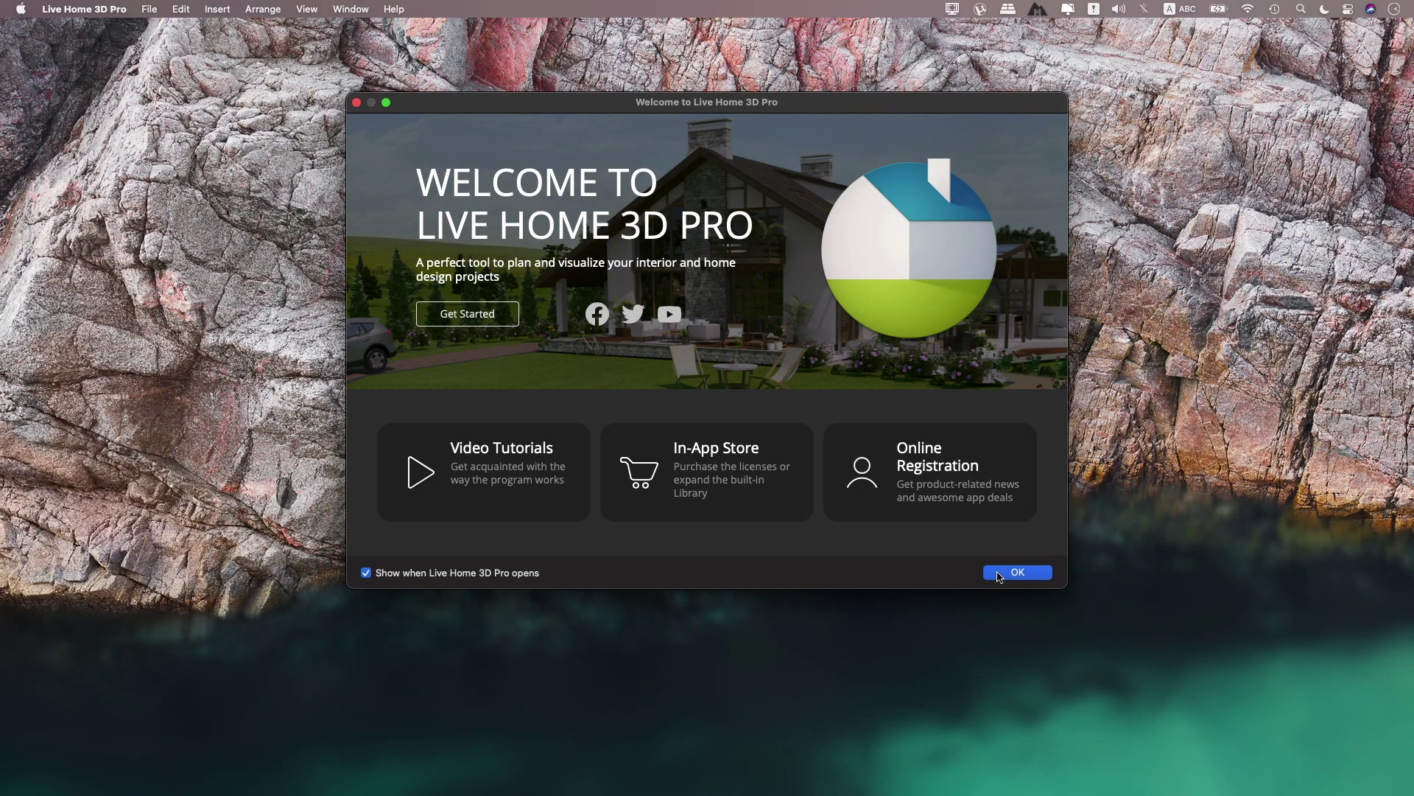
click(1000, 577)
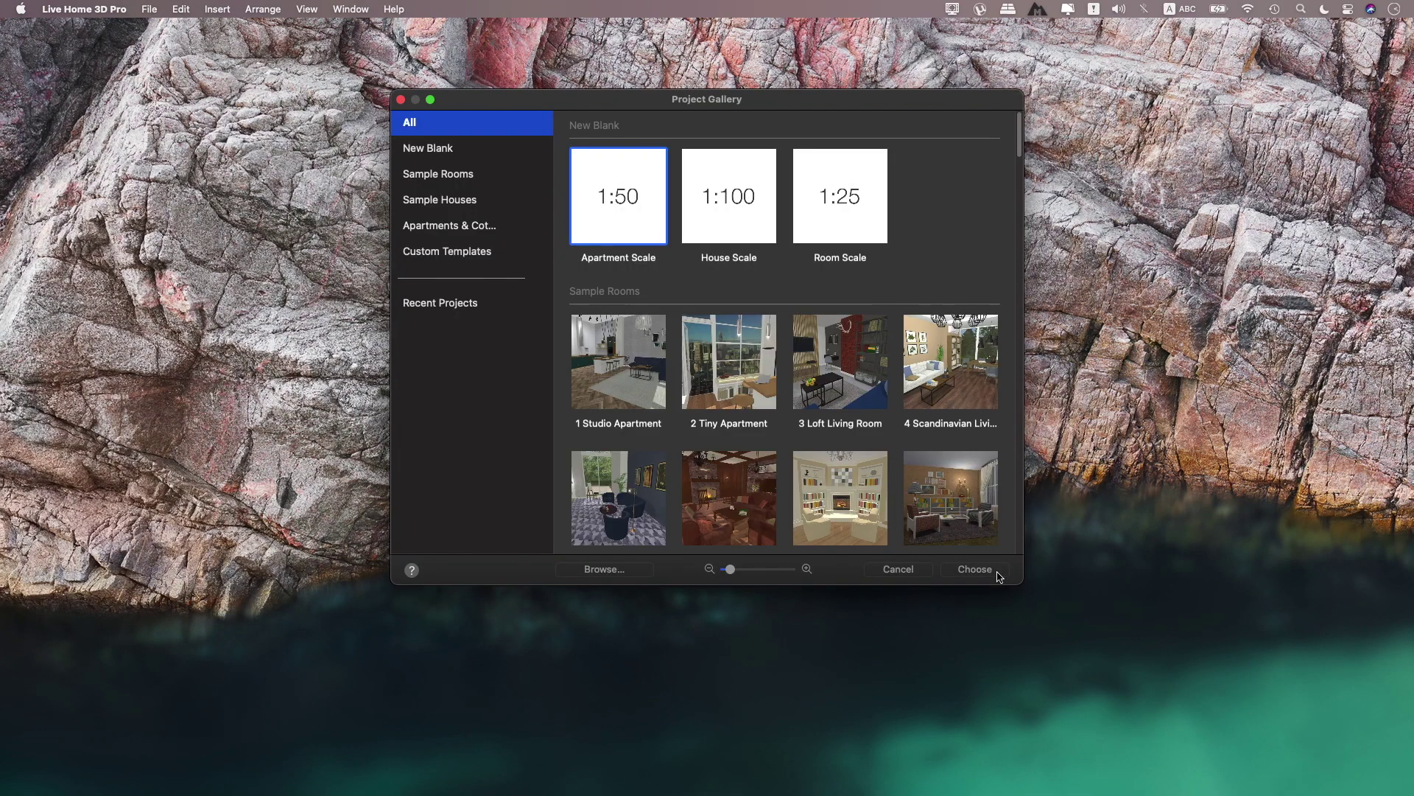
- Browse the New Blank, Sample Rooms, Sample Houses and Apartments template categories
click(442, 148)
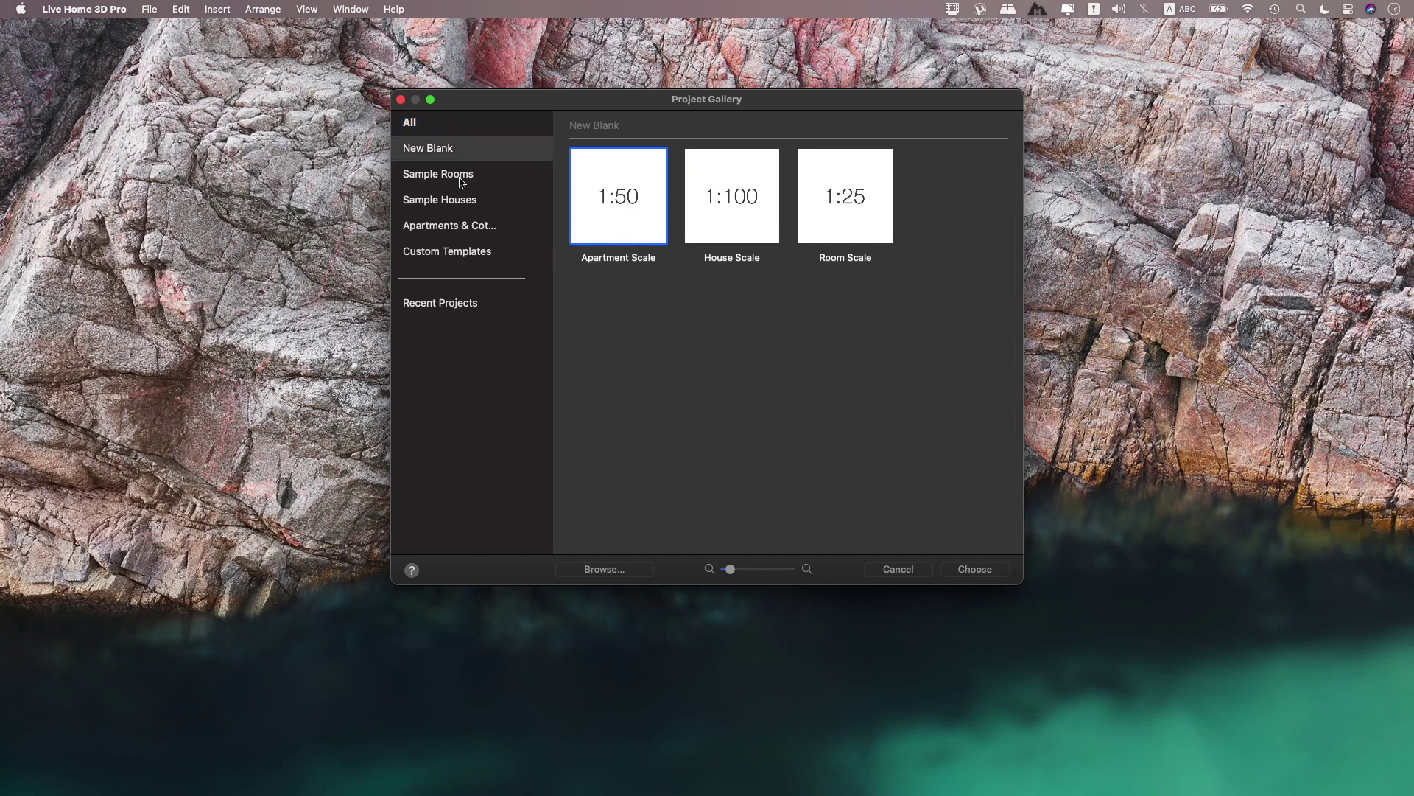
click(462, 182)
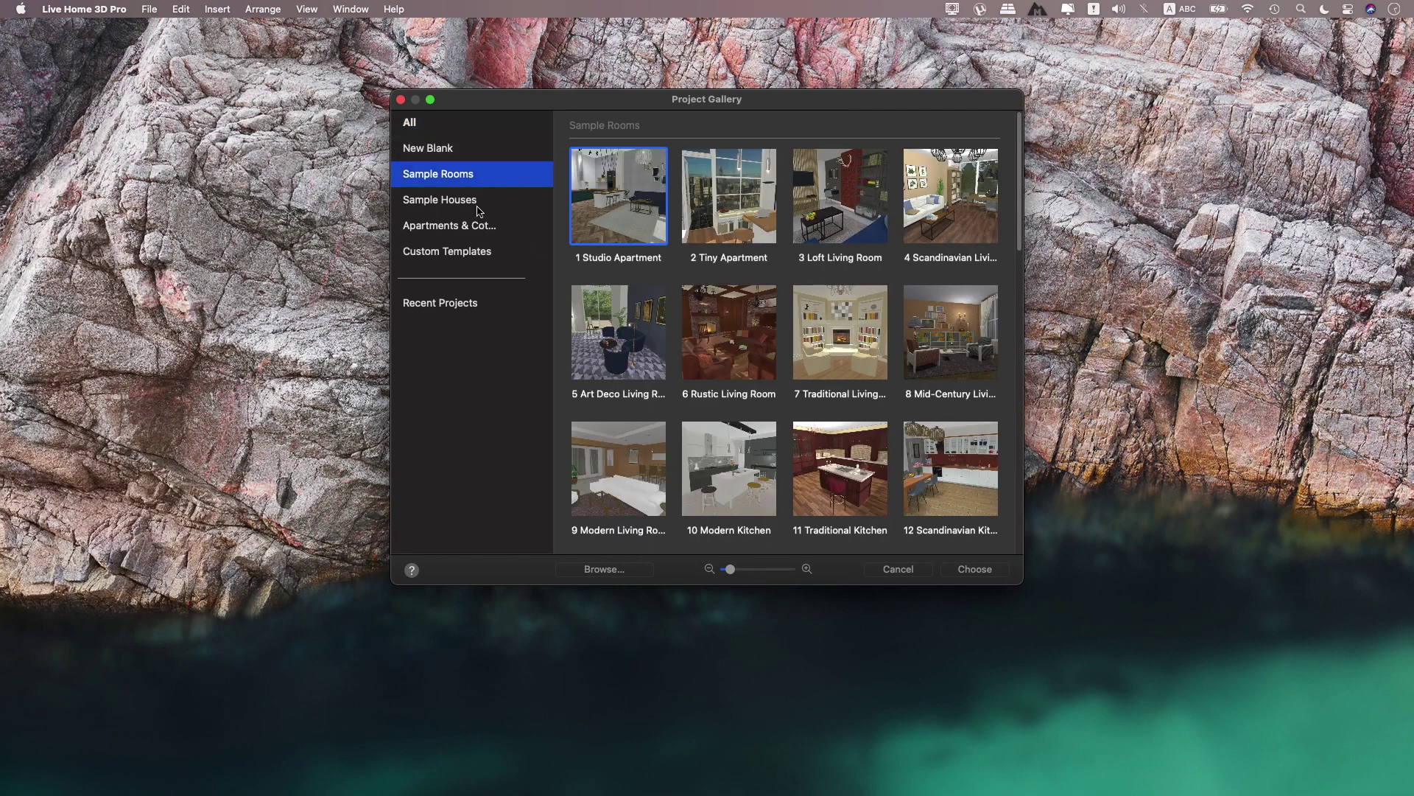
scroll(662, 381, down, 2)
scroll(663, 381, down, 3)
scroll(662, 381, down, 3)
scroll(662, 381, down, 6)
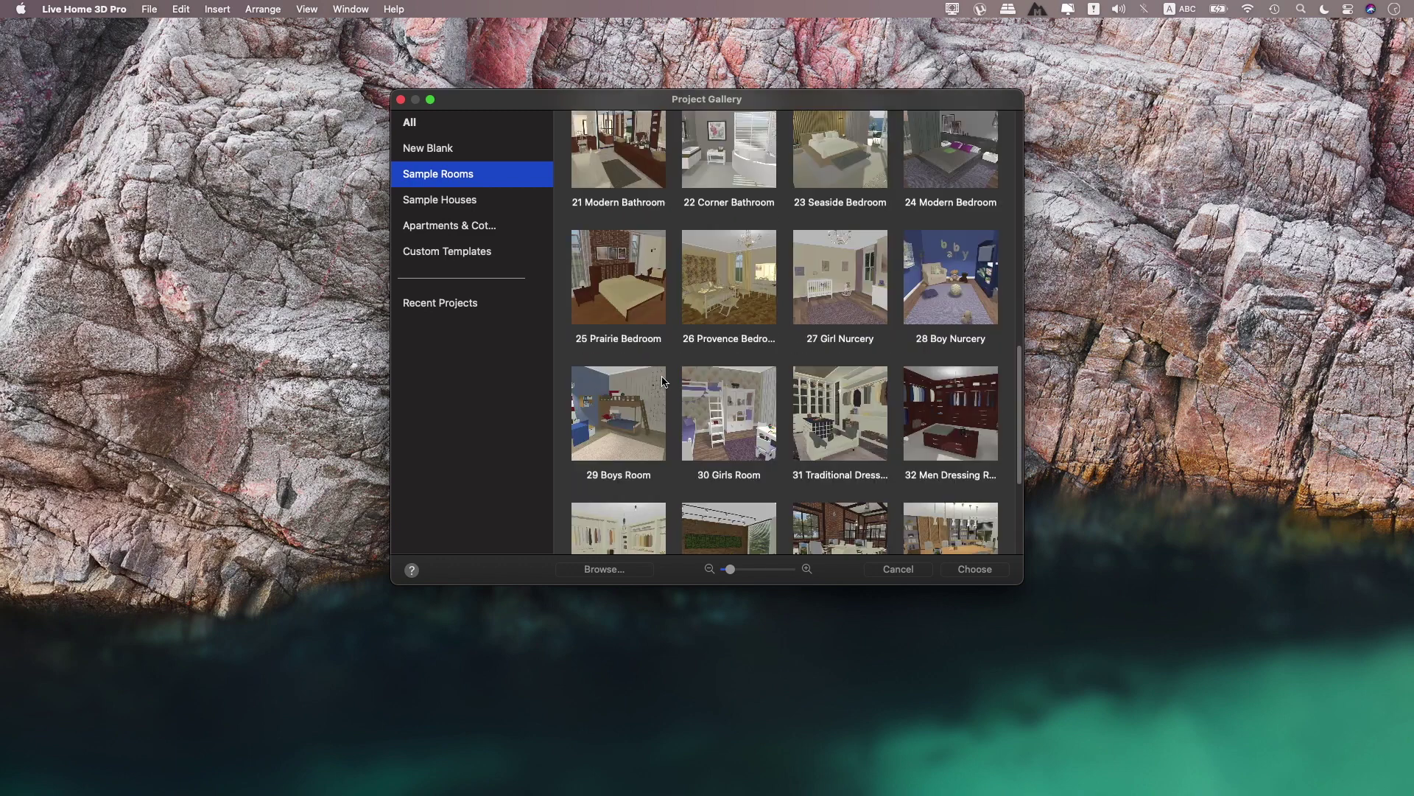
scroll(662, 381, down, 3)
click(462, 197)
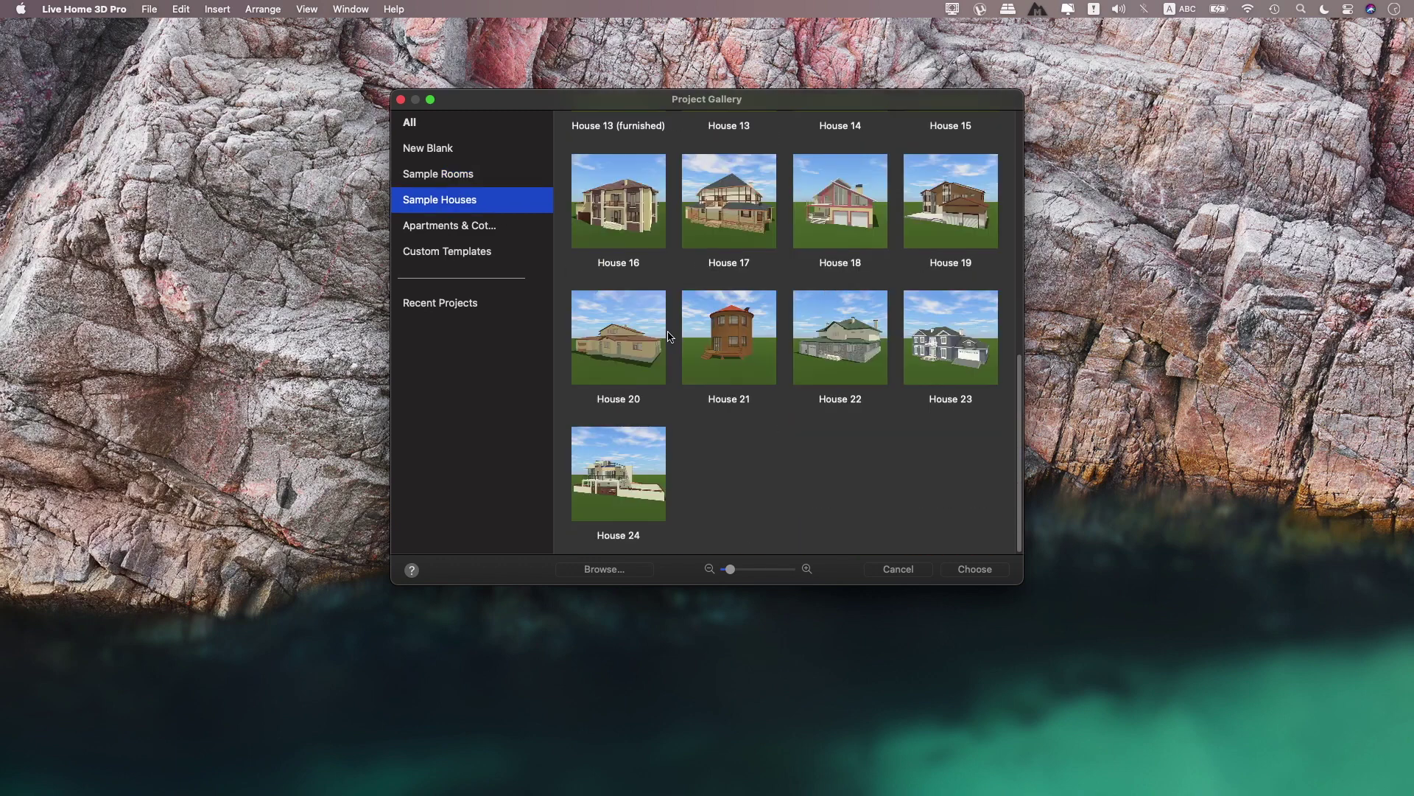
click(468, 230)
scroll(651, 339, down, 2)
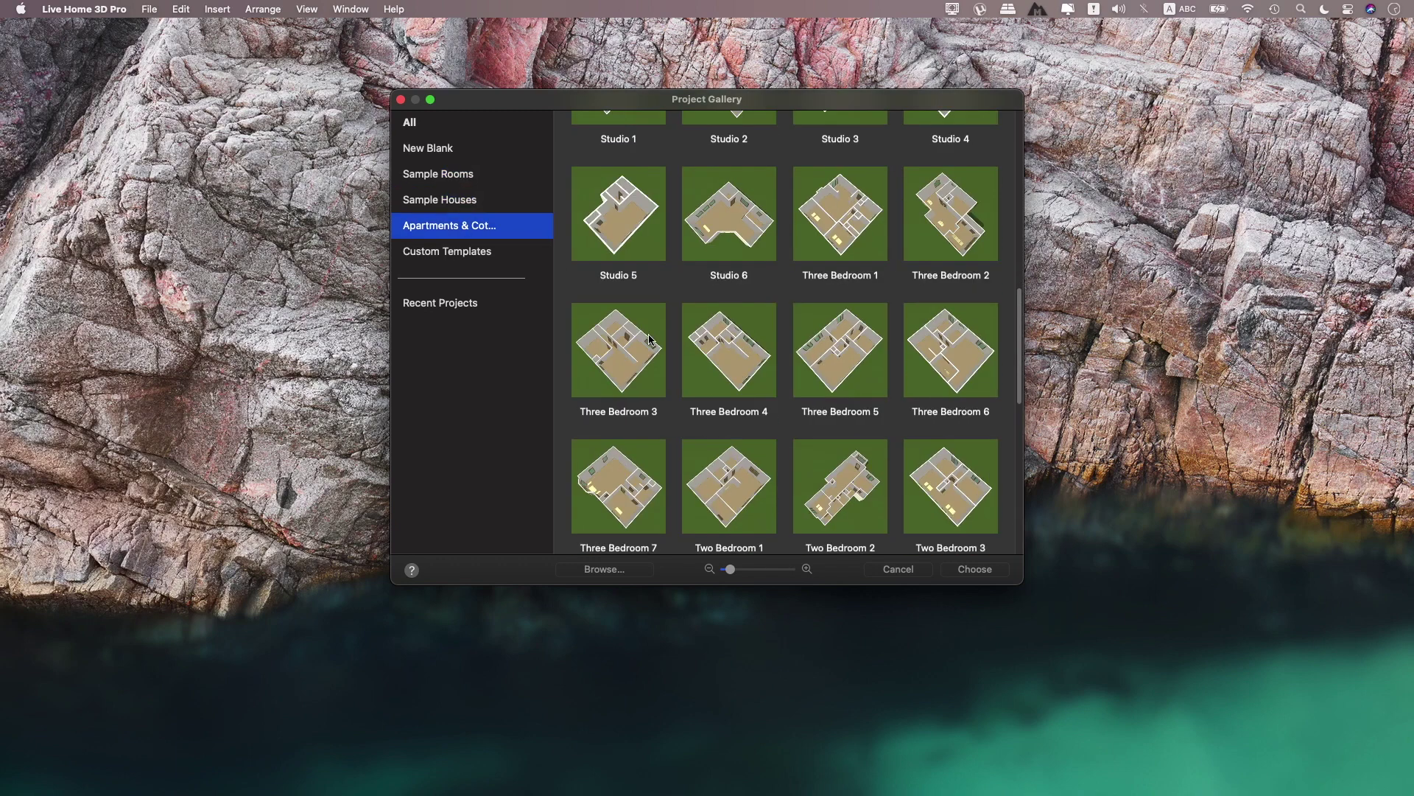
scroll(650, 340, down, 4)
scroll(651, 340, down, 4)
- Check Custom Templates and Recent Projects, then open 1 Studio Apartment from All
click(442, 251)
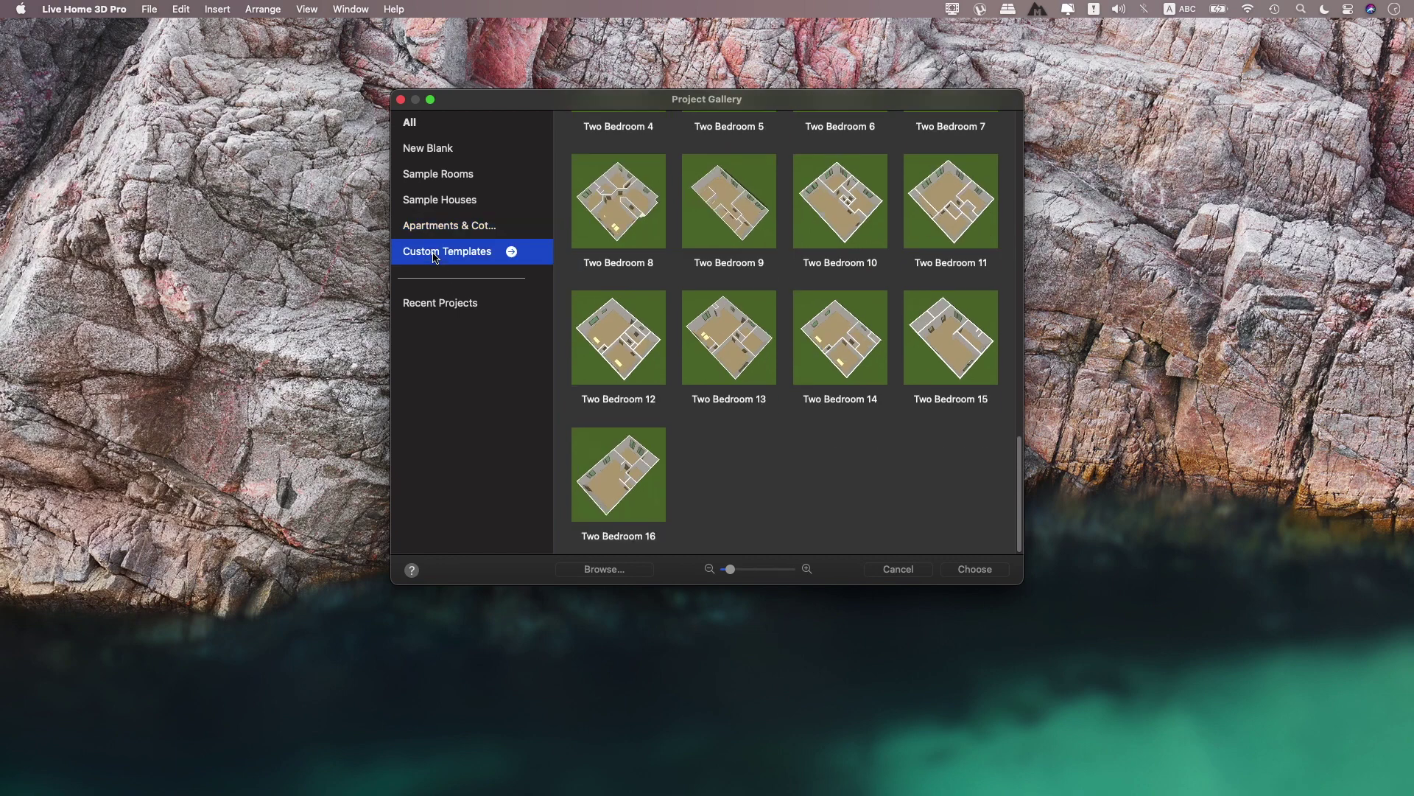
click(453, 302)
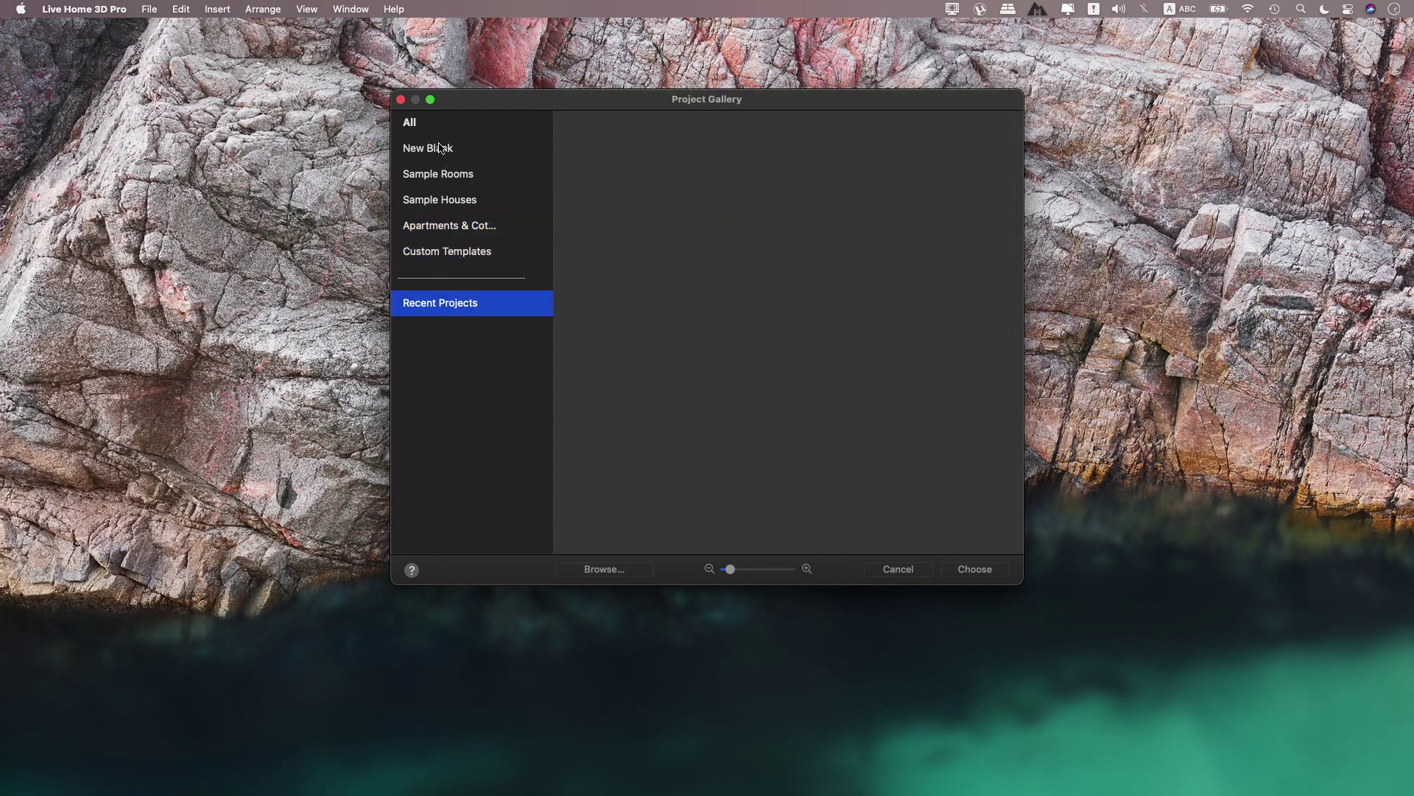
click(437, 129)
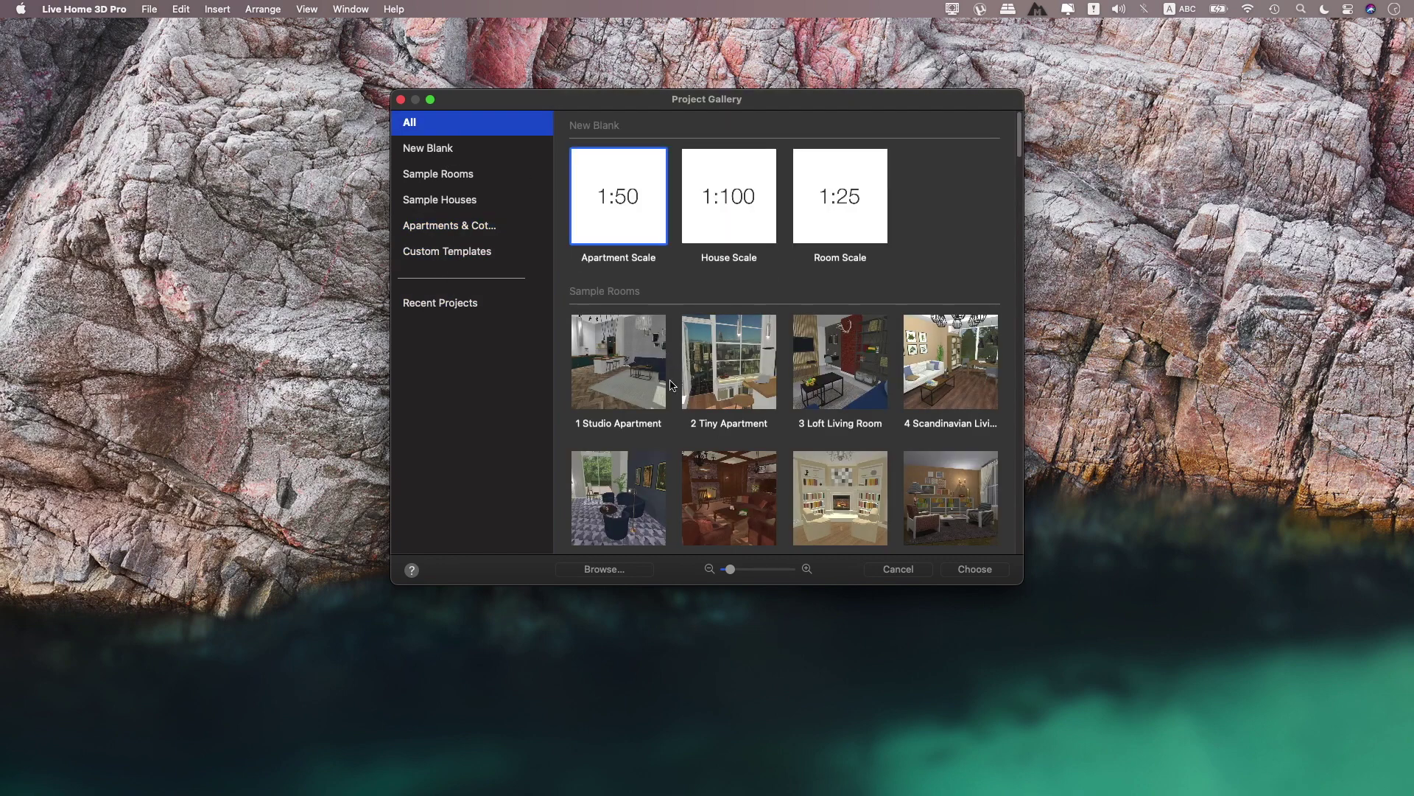
click(625, 383)
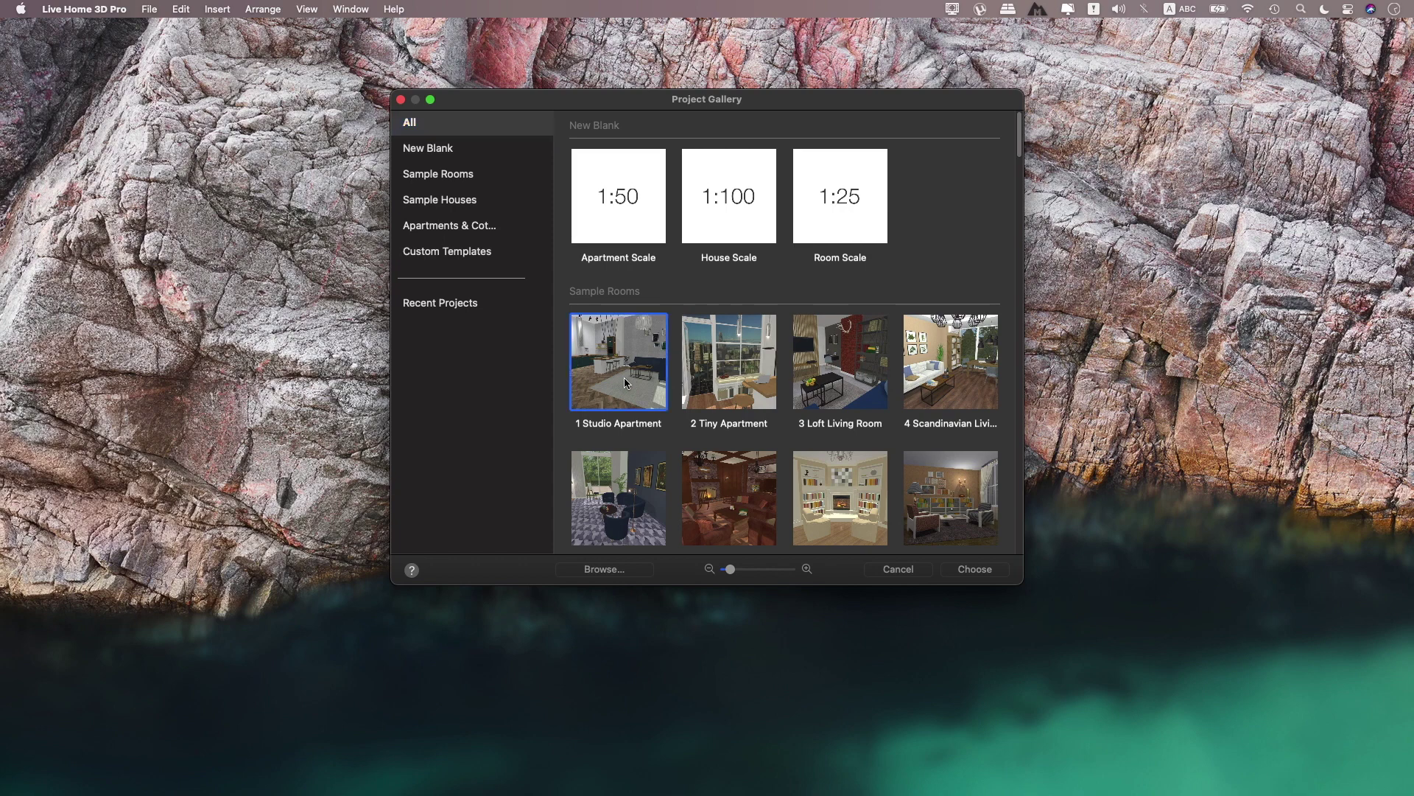
double_click(624, 382)
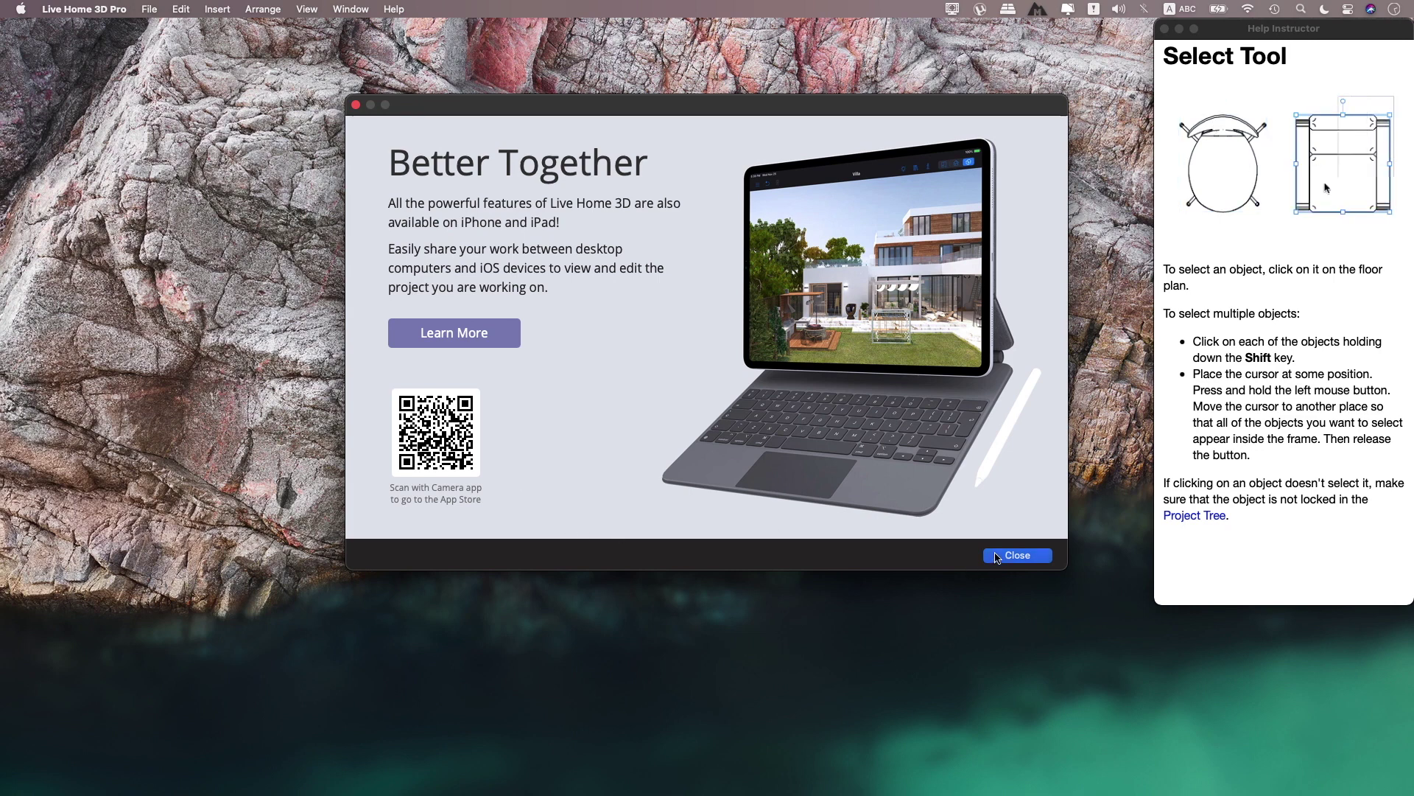
- Close the Better Together promo and the Help Instructor window, leaving the floor plan visible
key(Return)
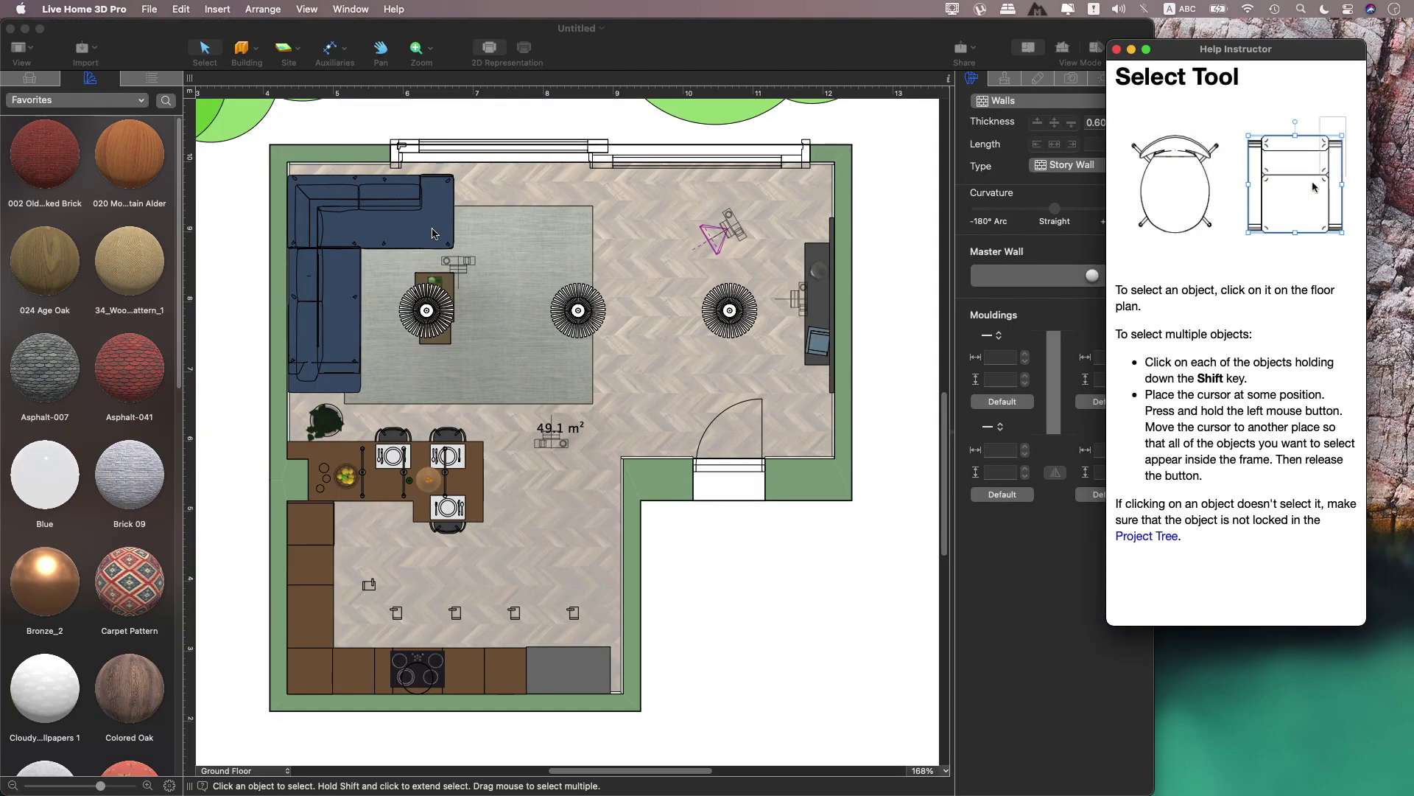
scroll(663, 412, up, 5)
scroll(794, 434, up, 5)
scroll(794, 435, up, 5)
scroll(794, 435, up, 3)
scroll(796, 427, down, 10)
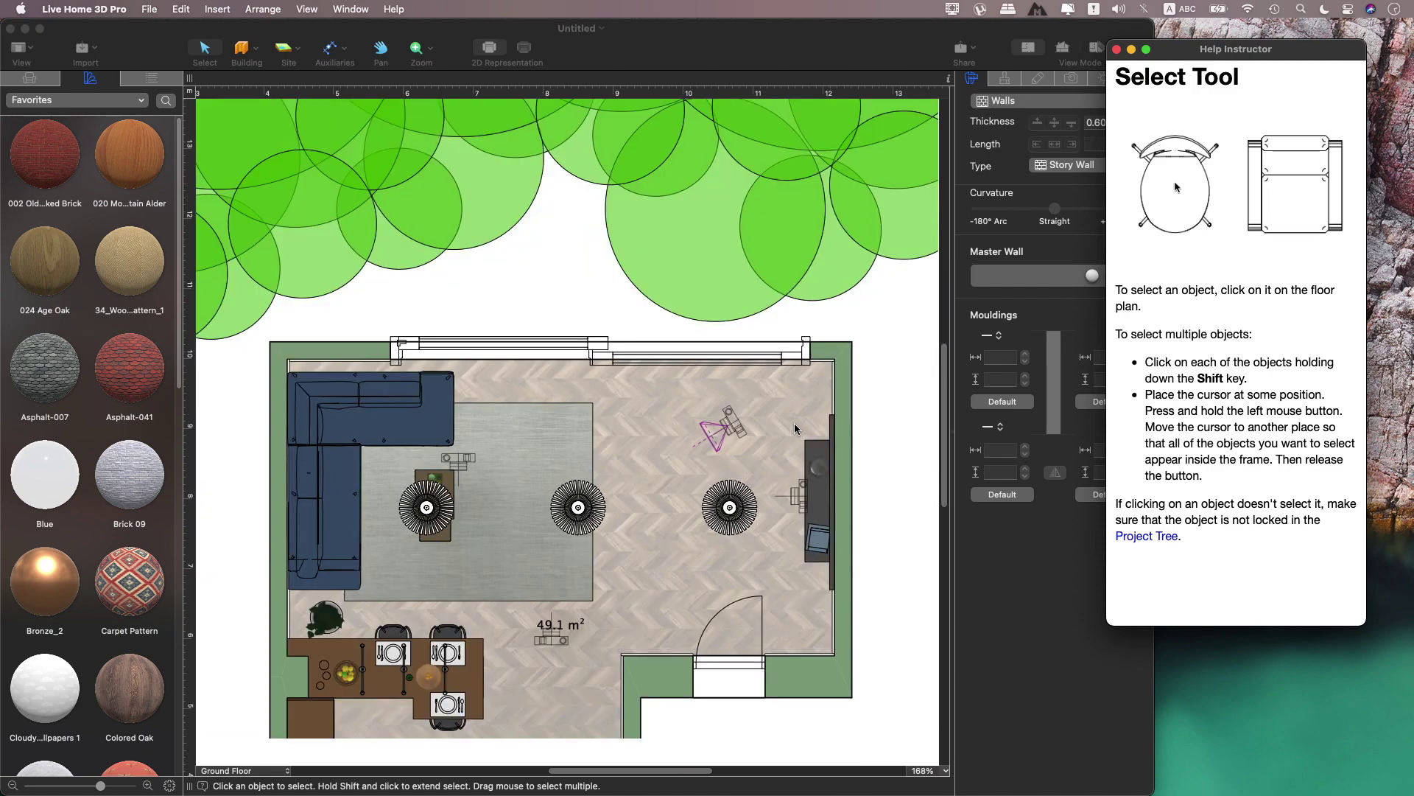
scroll(796, 429, down, 6)
scroll(795, 429, down, 3)
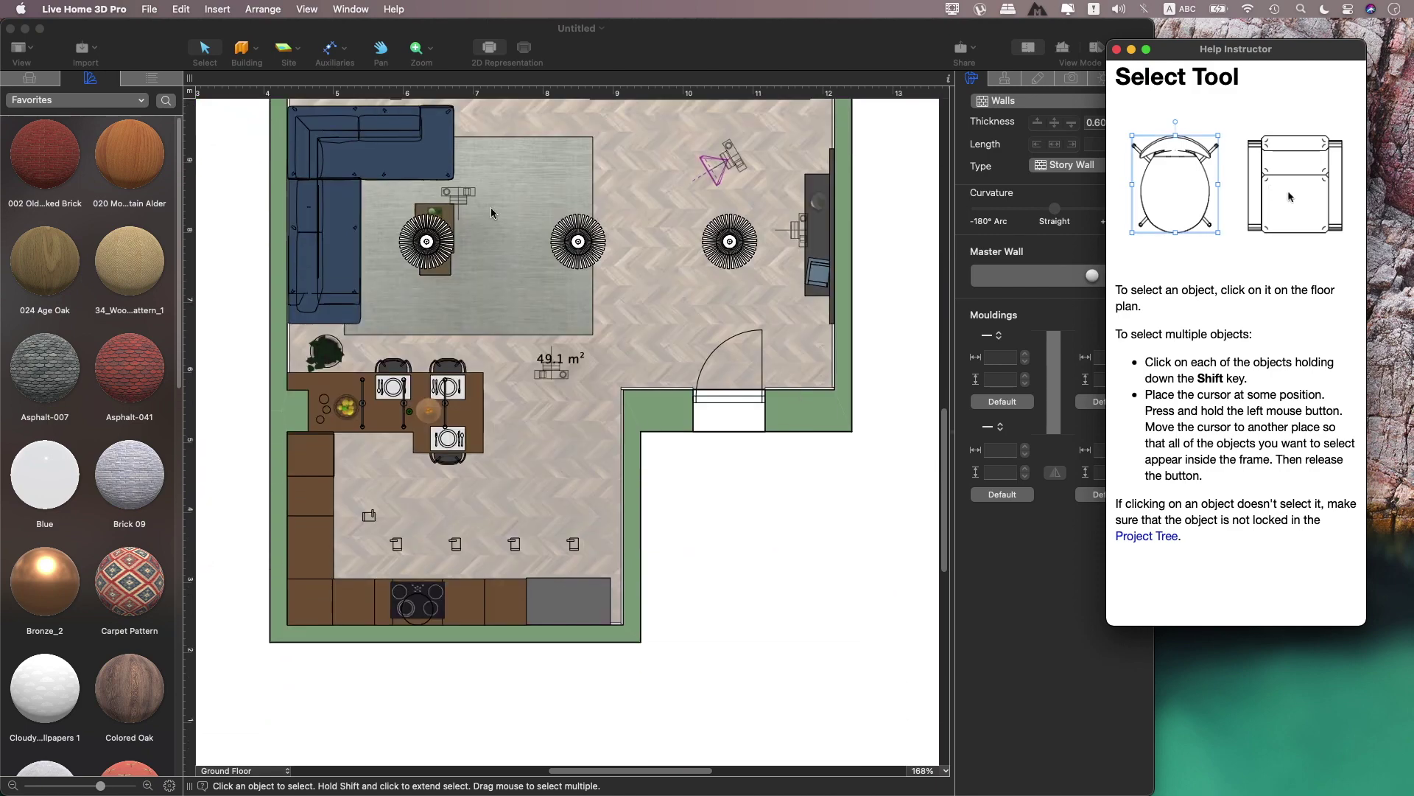
click(1116, 49)
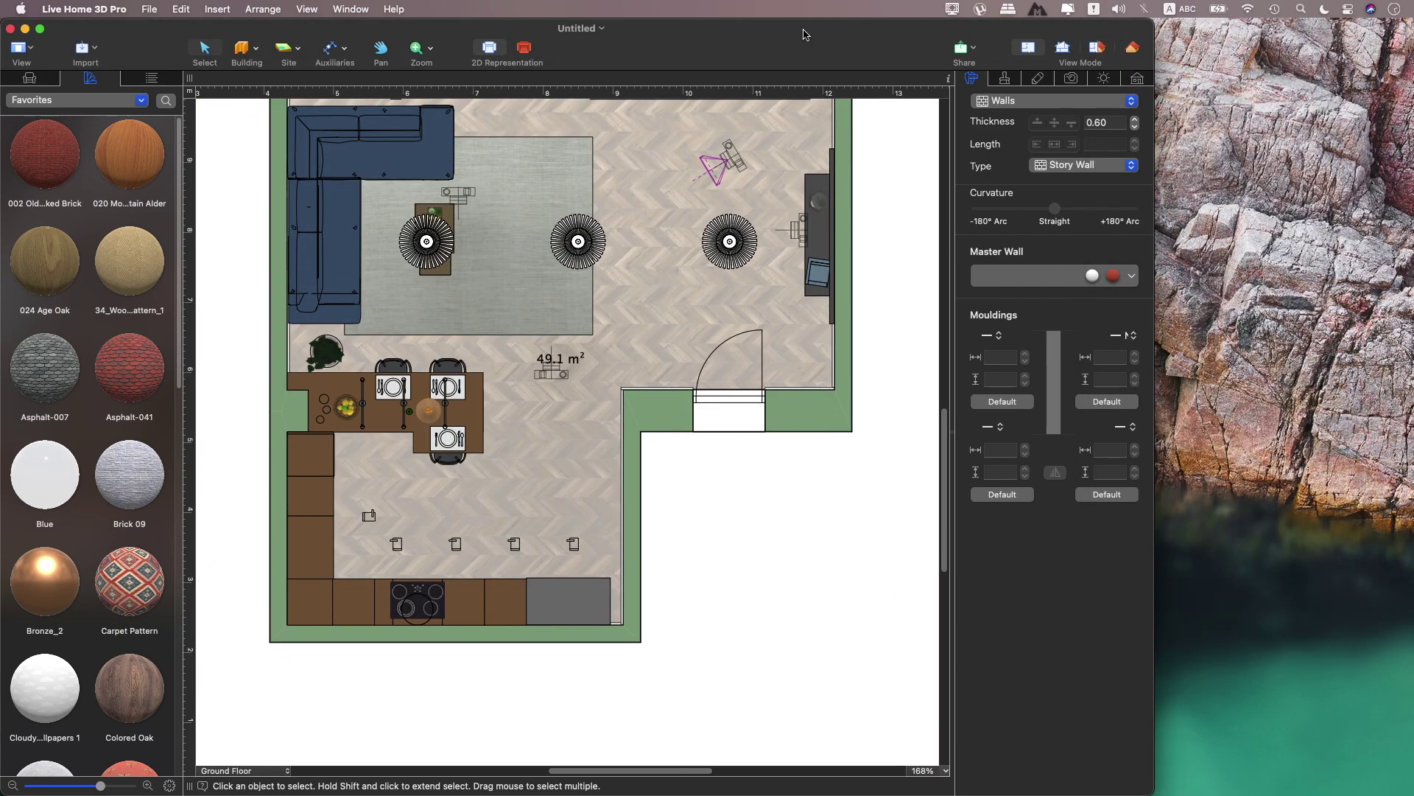
- Zoom the window to fill the screen, view the version 4.0.1 About info, and bring up the Help menu
double_click(803, 35)
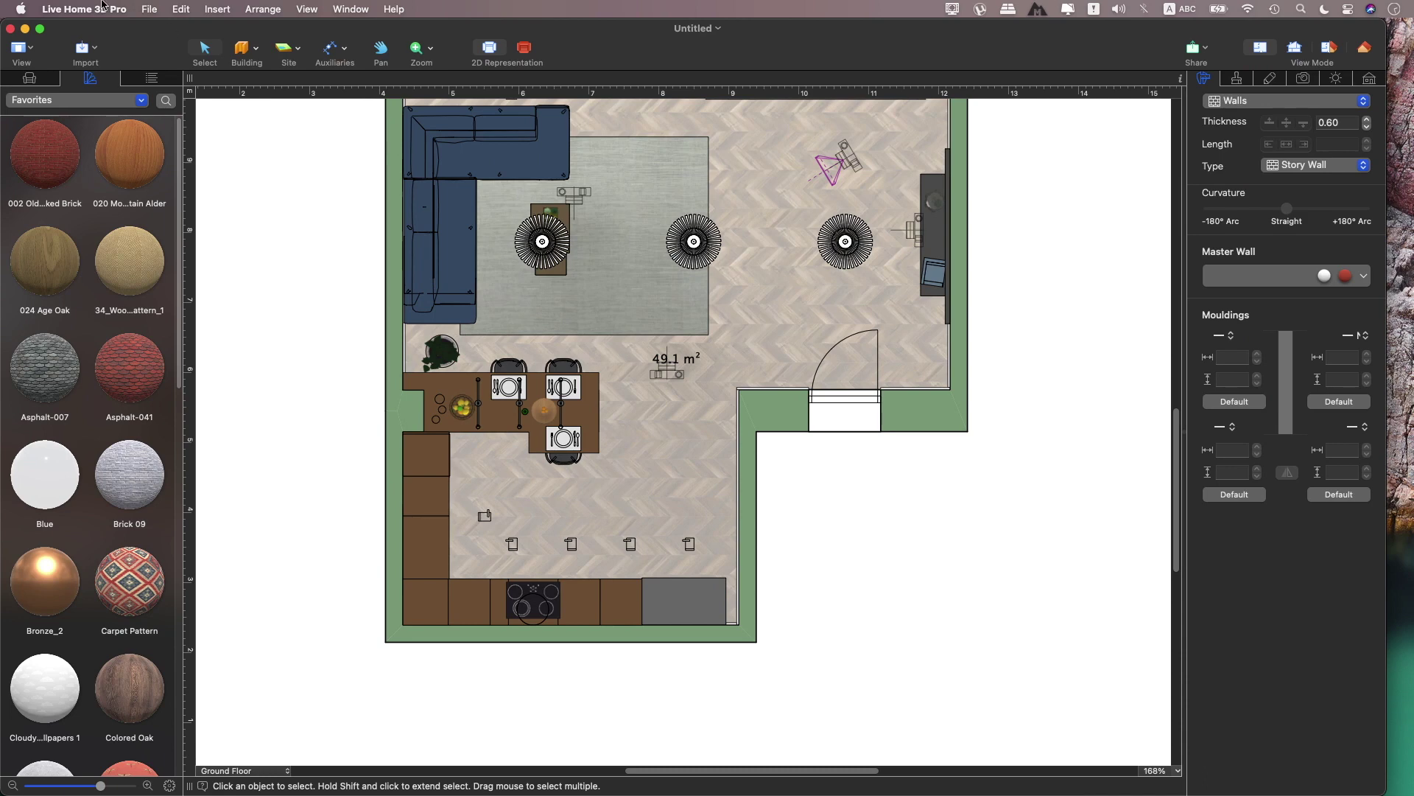
click(103, 9)
key(Escape)
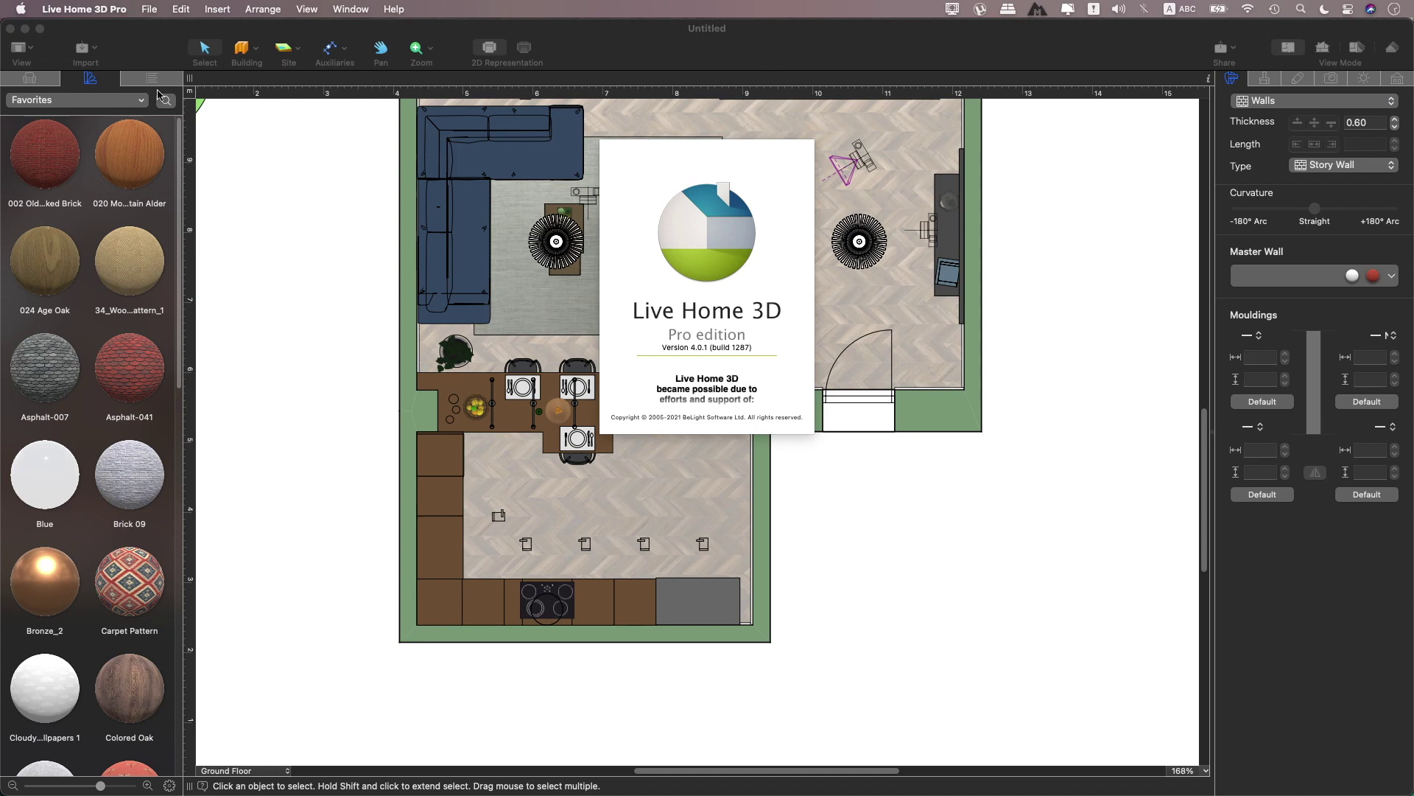
click(48, 8)
key(Escape)
key(super+w)
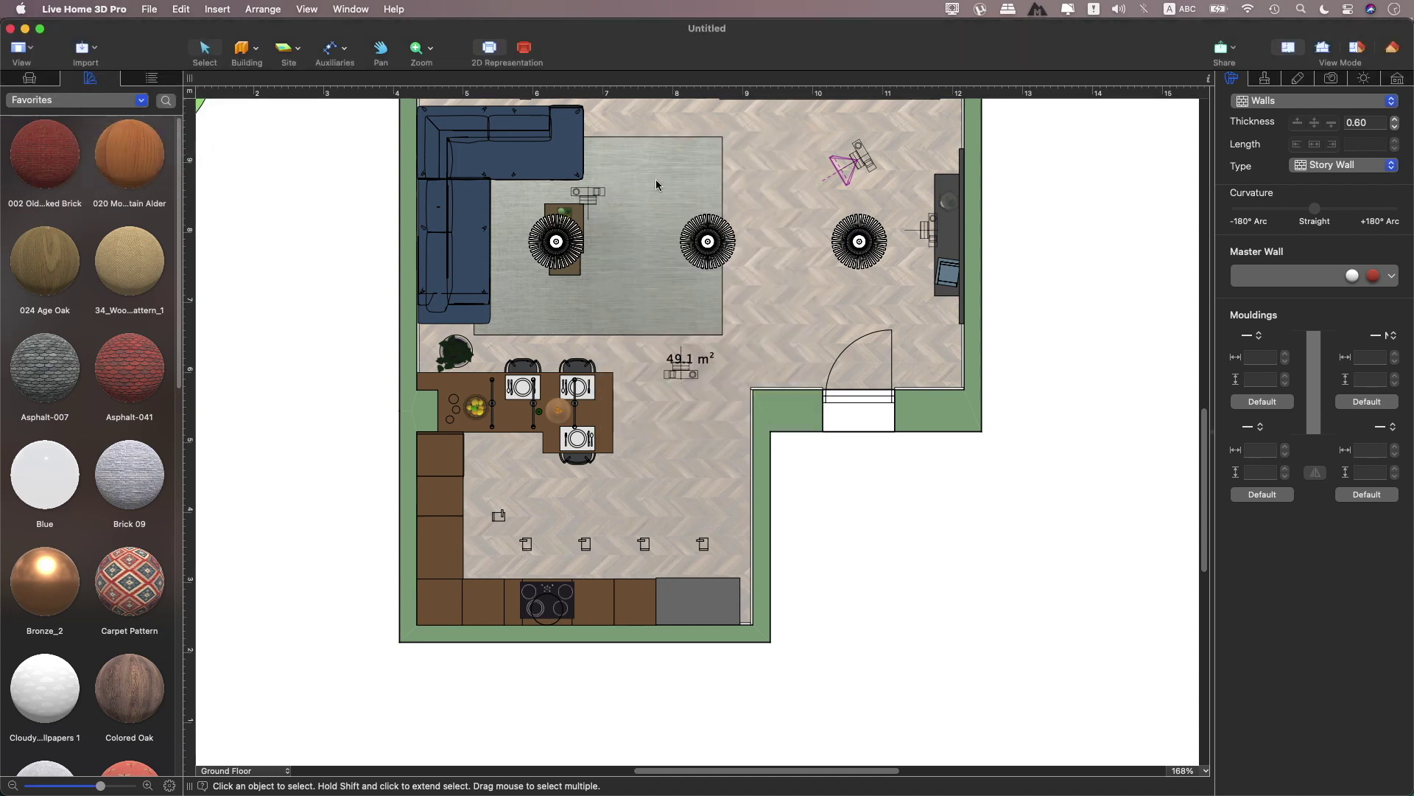
click(71, 6)
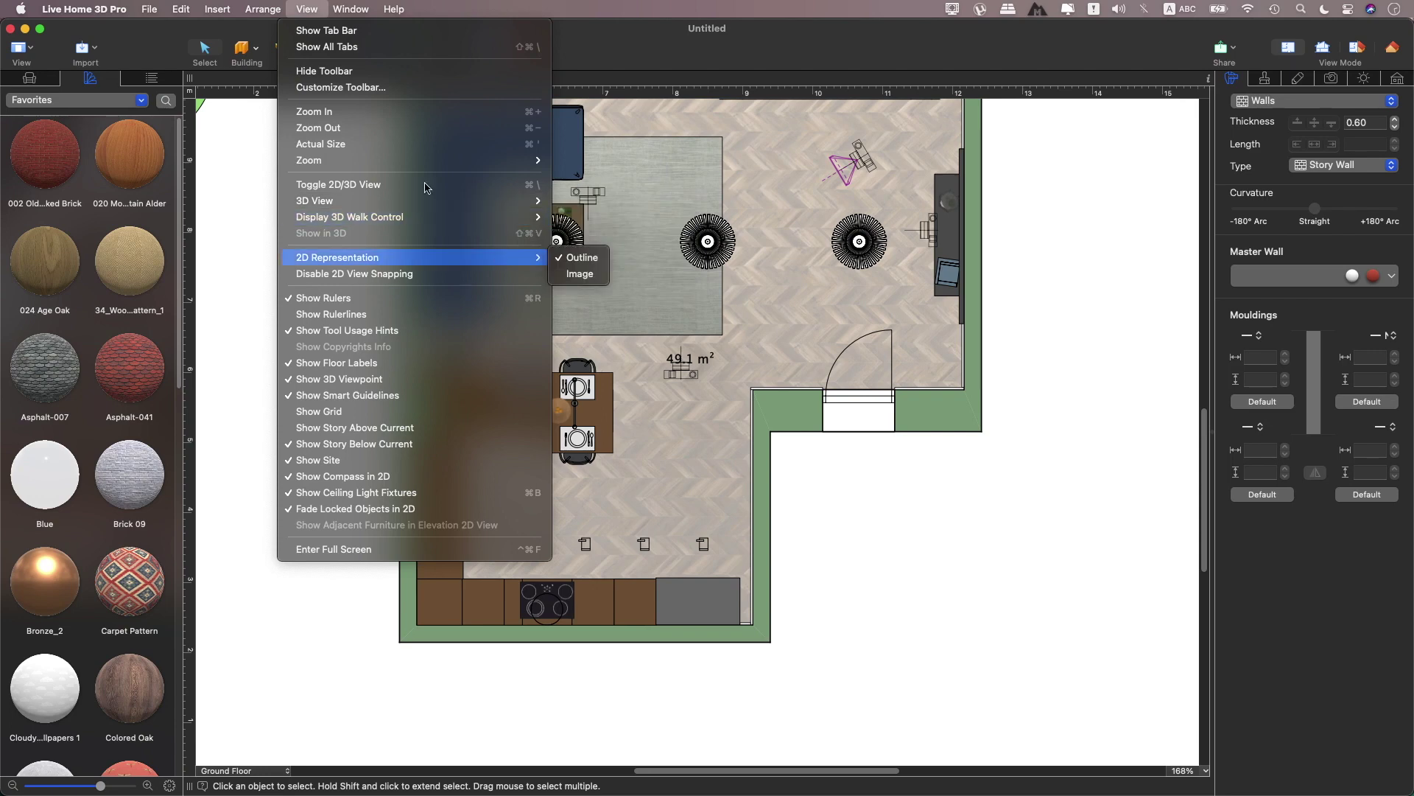
mouse_move(394, 8)
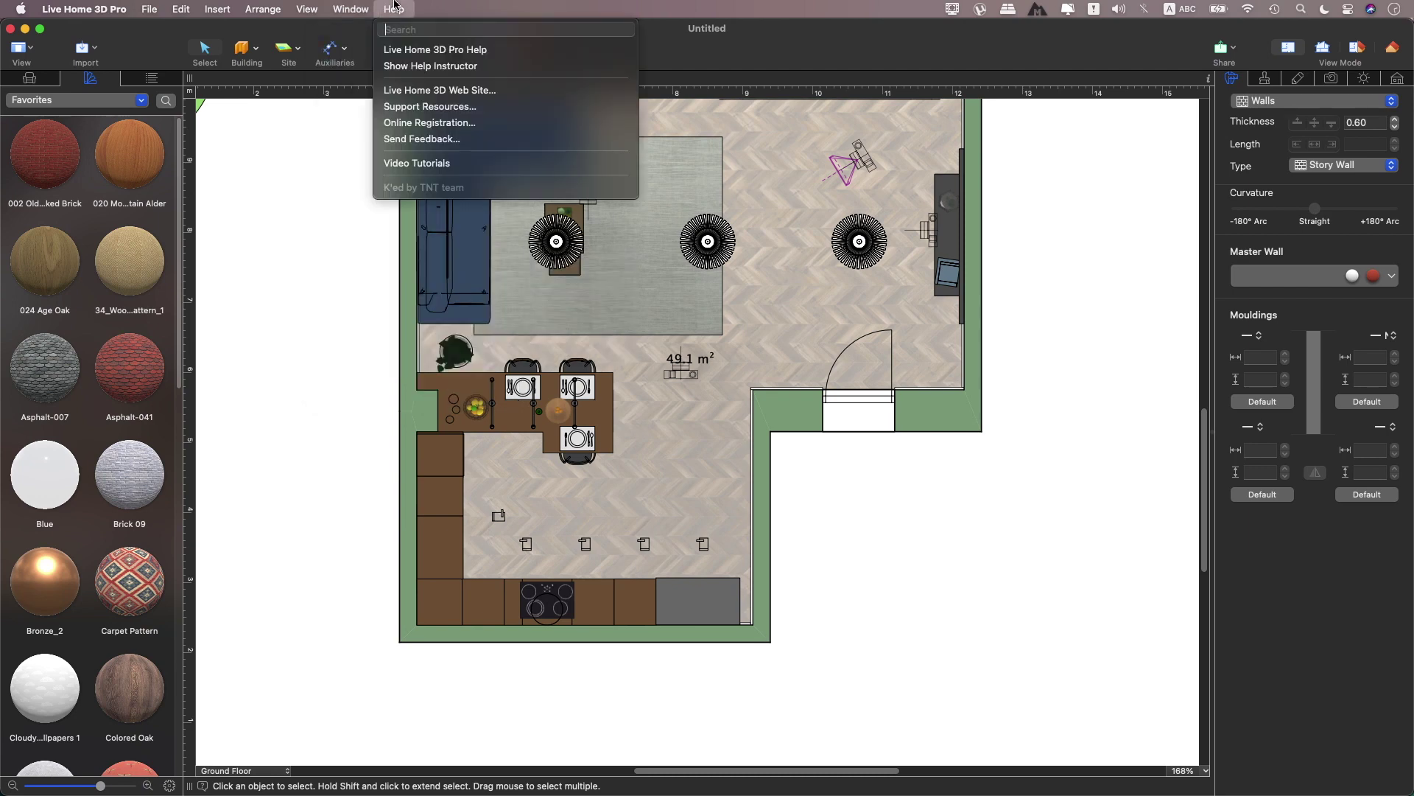
- Dismiss the Help menu and scroll through the Materials library
click(344, 135)
scroll(98, 295, down, 1)
scroll(98, 295, down, 5)
scroll(98, 294, down, 4)
scroll(98, 295, down, 3)
scroll(98, 295, up, 5)
scroll(98, 295, up, 5)
scroll(98, 295, up, 4)
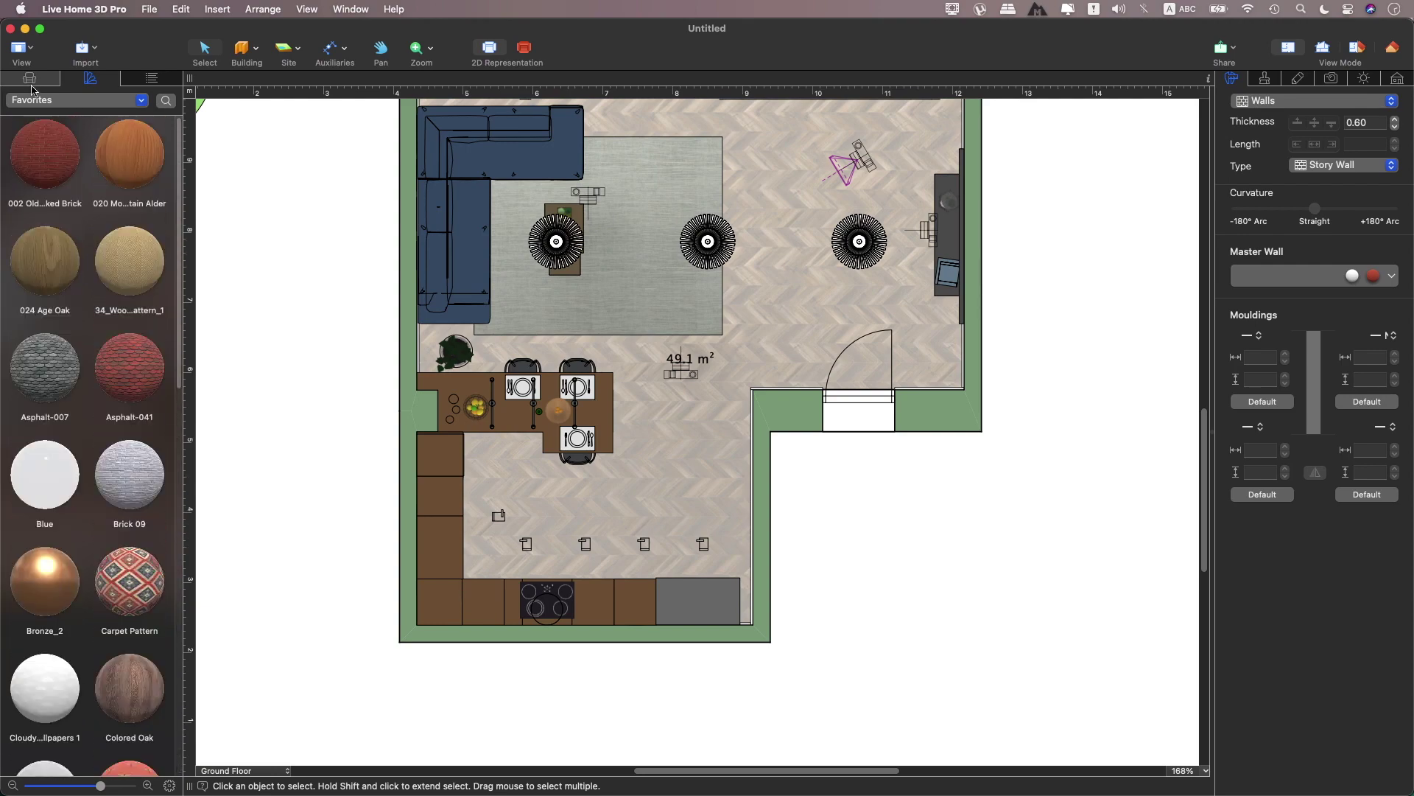
- Browse the Favorites furniture library, then list the project's stories, Ground Floor and Site
key(super+1)
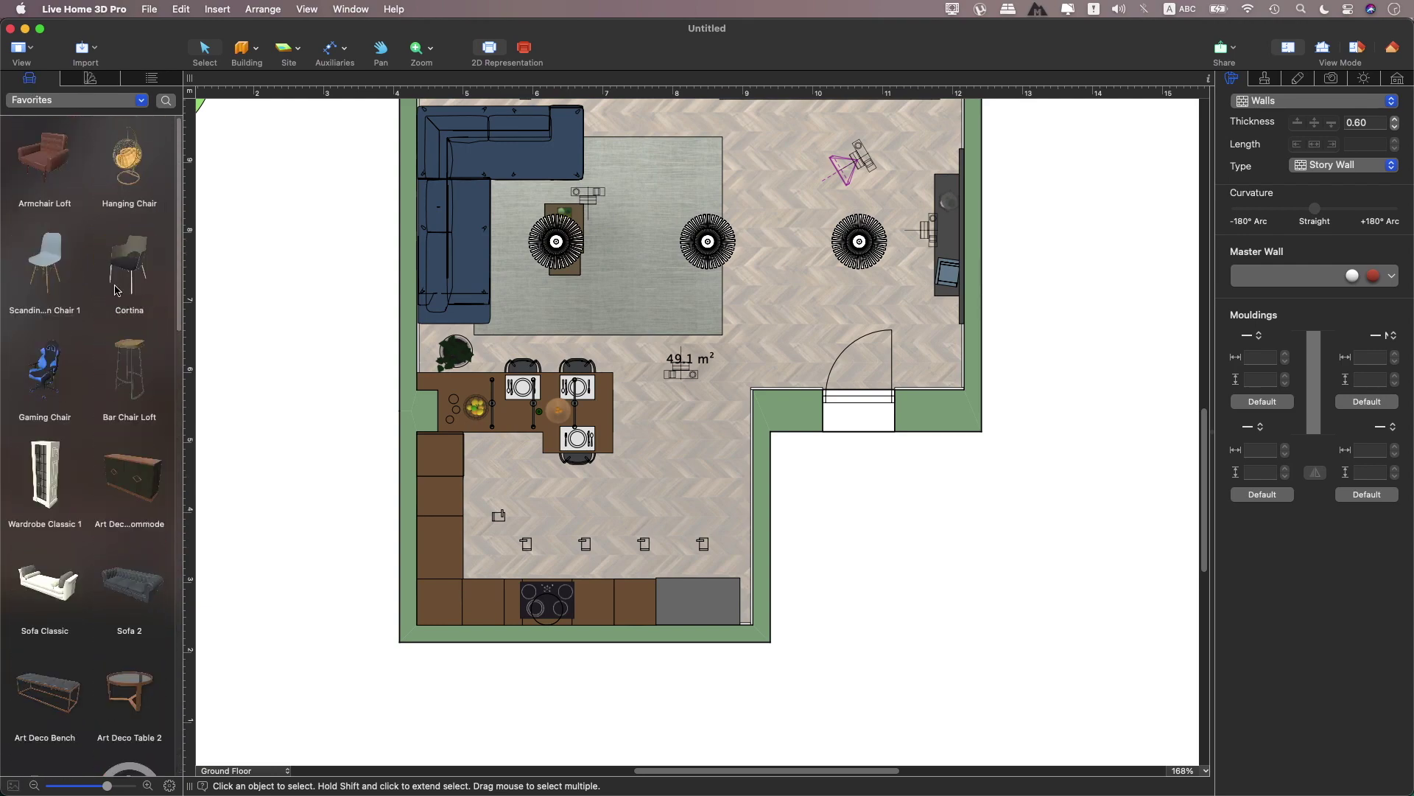
scroll(116, 290, down, 2)
scroll(115, 289, down, 3)
scroll(116, 290, down, 5)
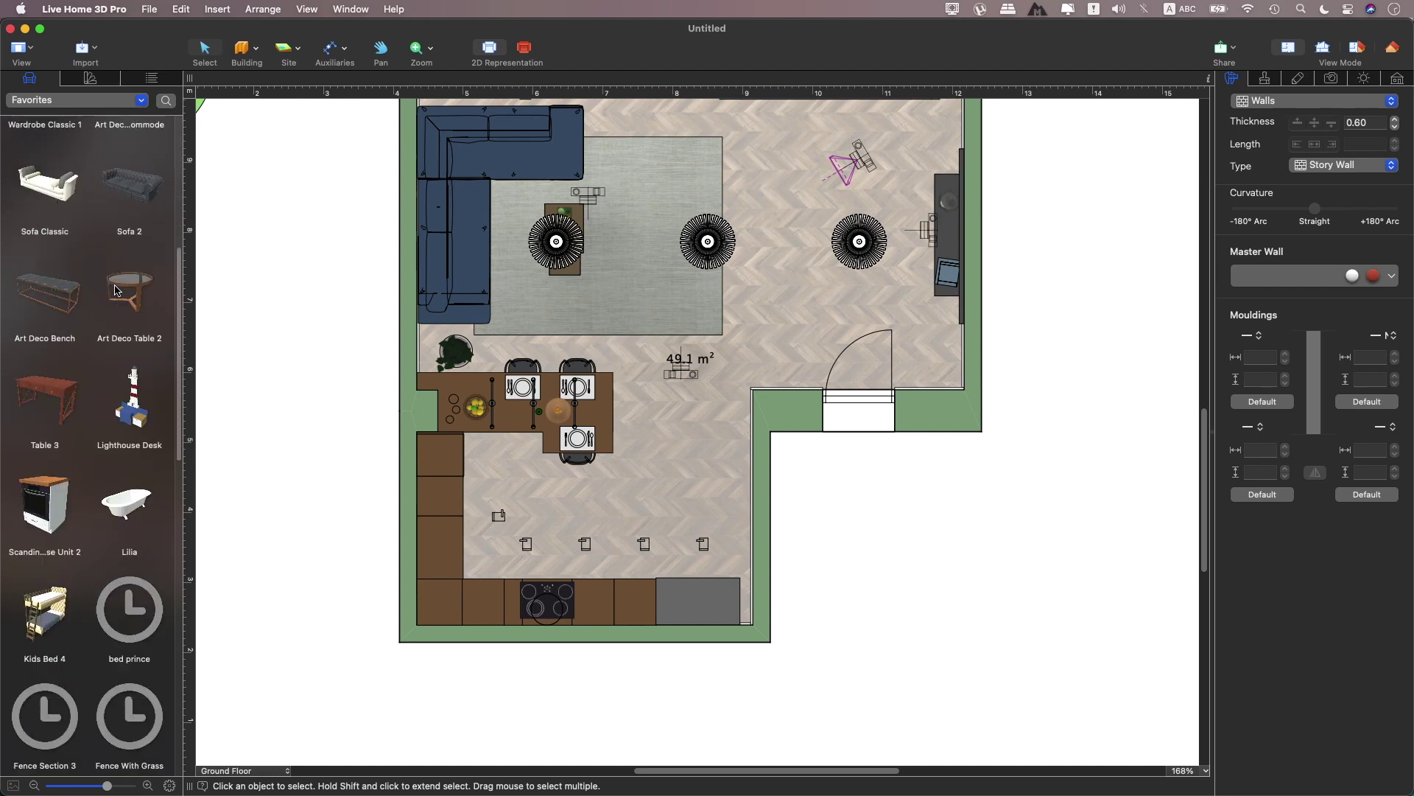
scroll(116, 290, down, 5)
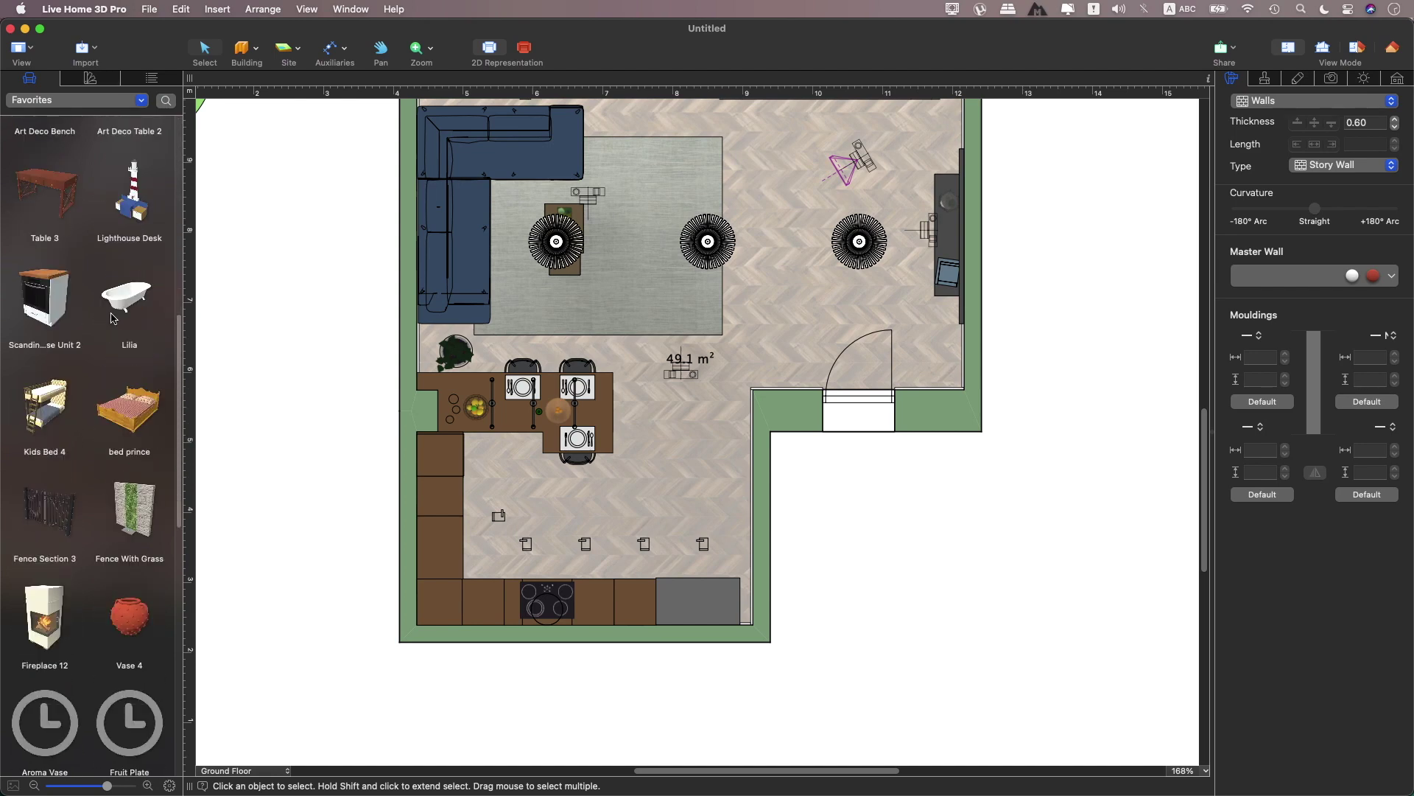
scroll(115, 310, down, 3)
scroll(112, 319, down, 2)
scroll(103, 368, down, 3)
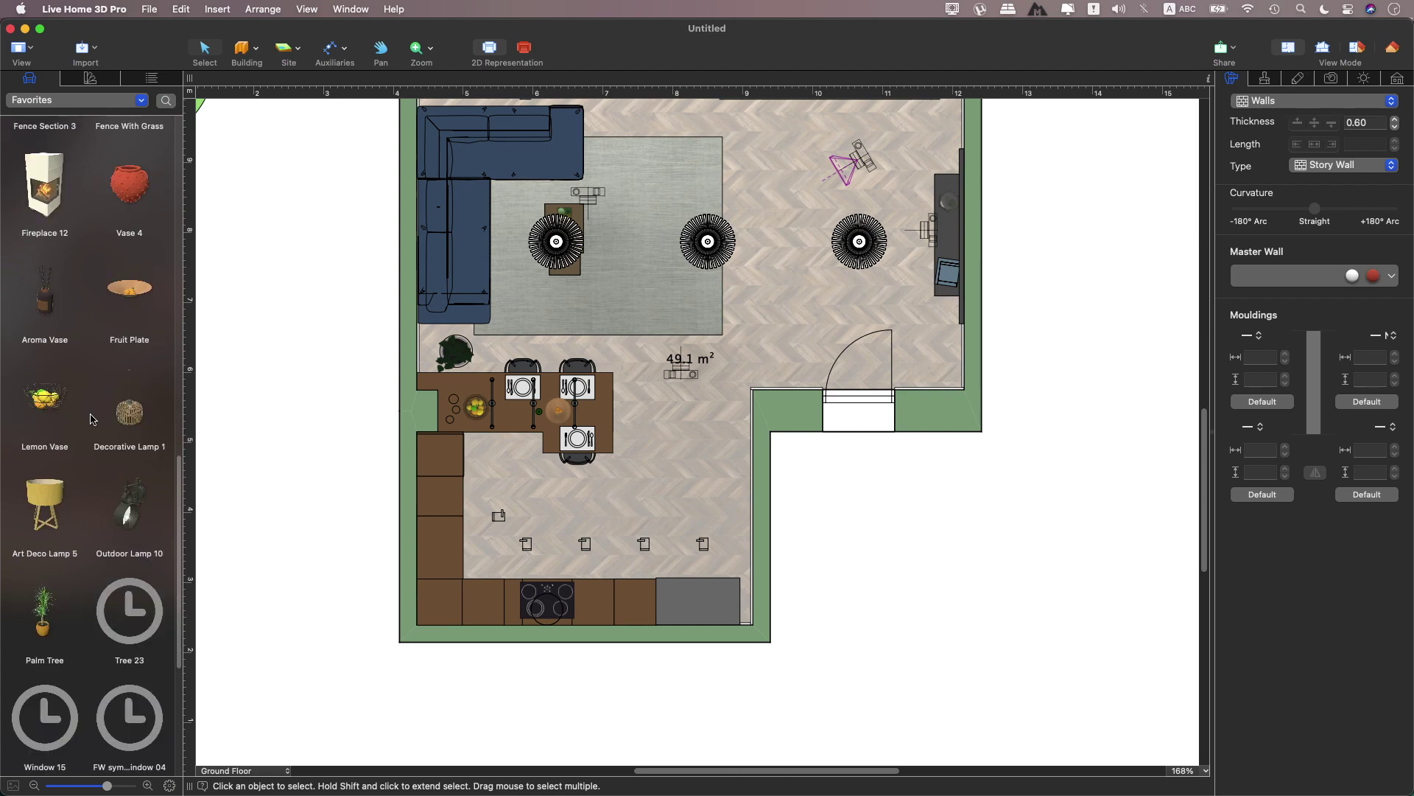
scroll(91, 418, down, 3)
scroll(91, 418, down, 7)
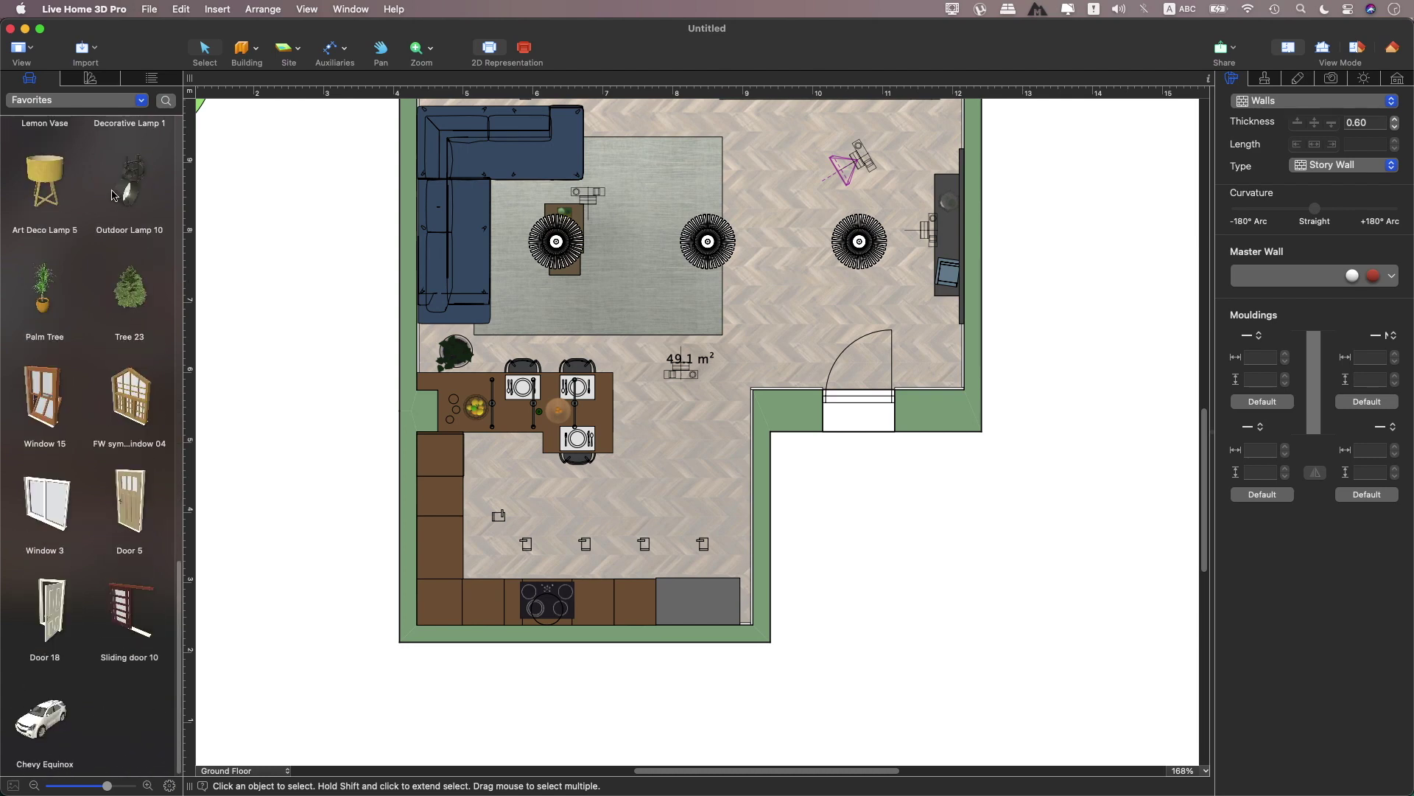
click(150, 79)
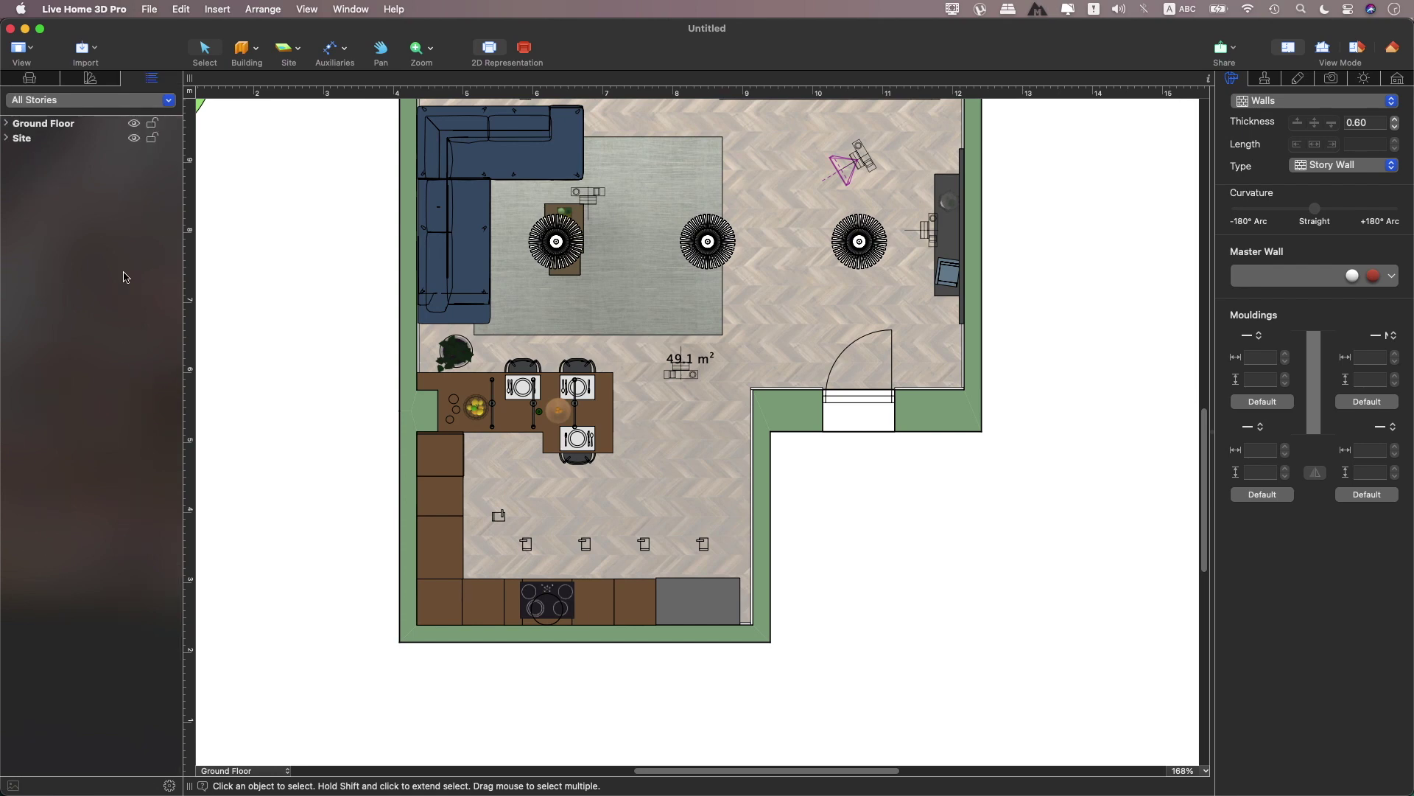
- Expand Ground Floor's object list and hide, then reshow, the first Art Spot lamp
click(7, 135)
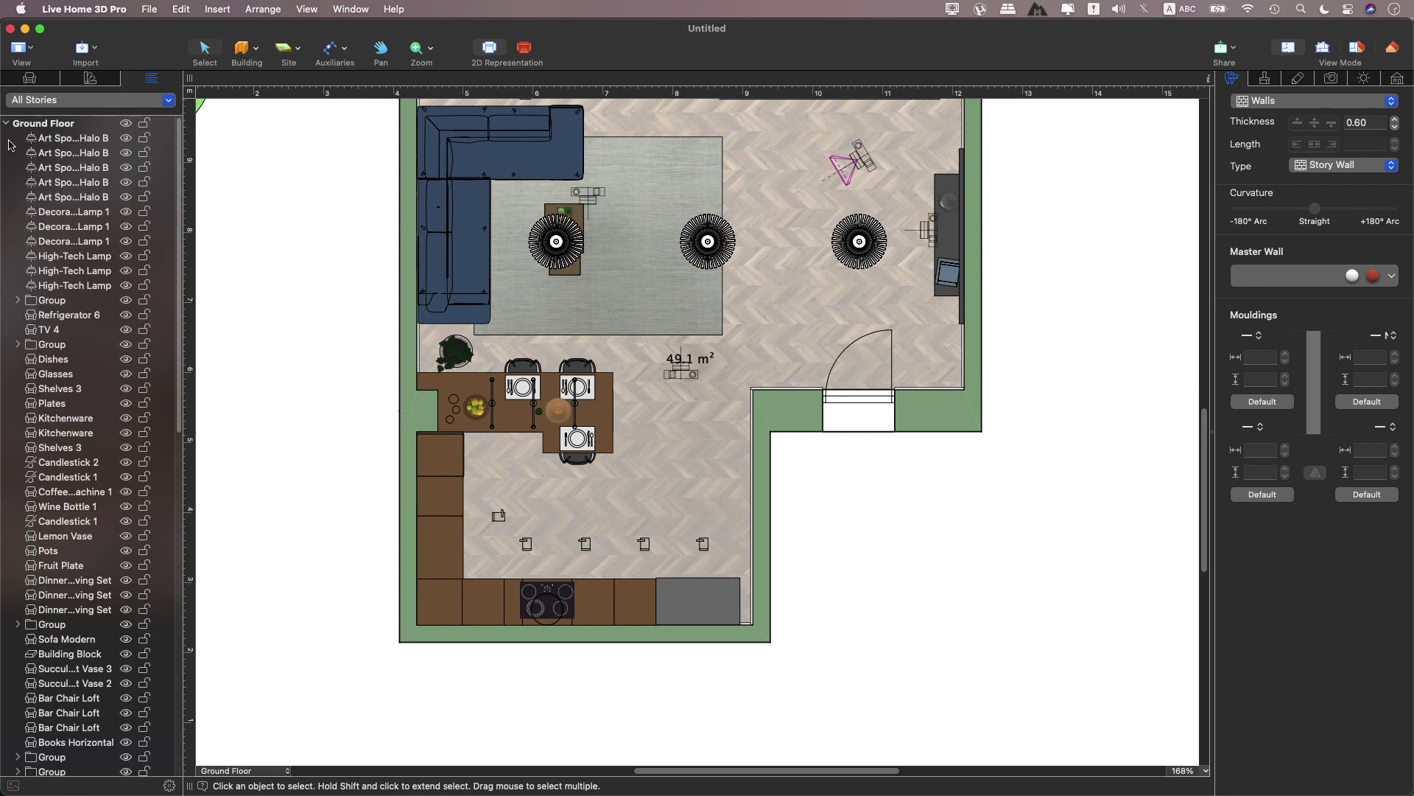
click(98, 144)
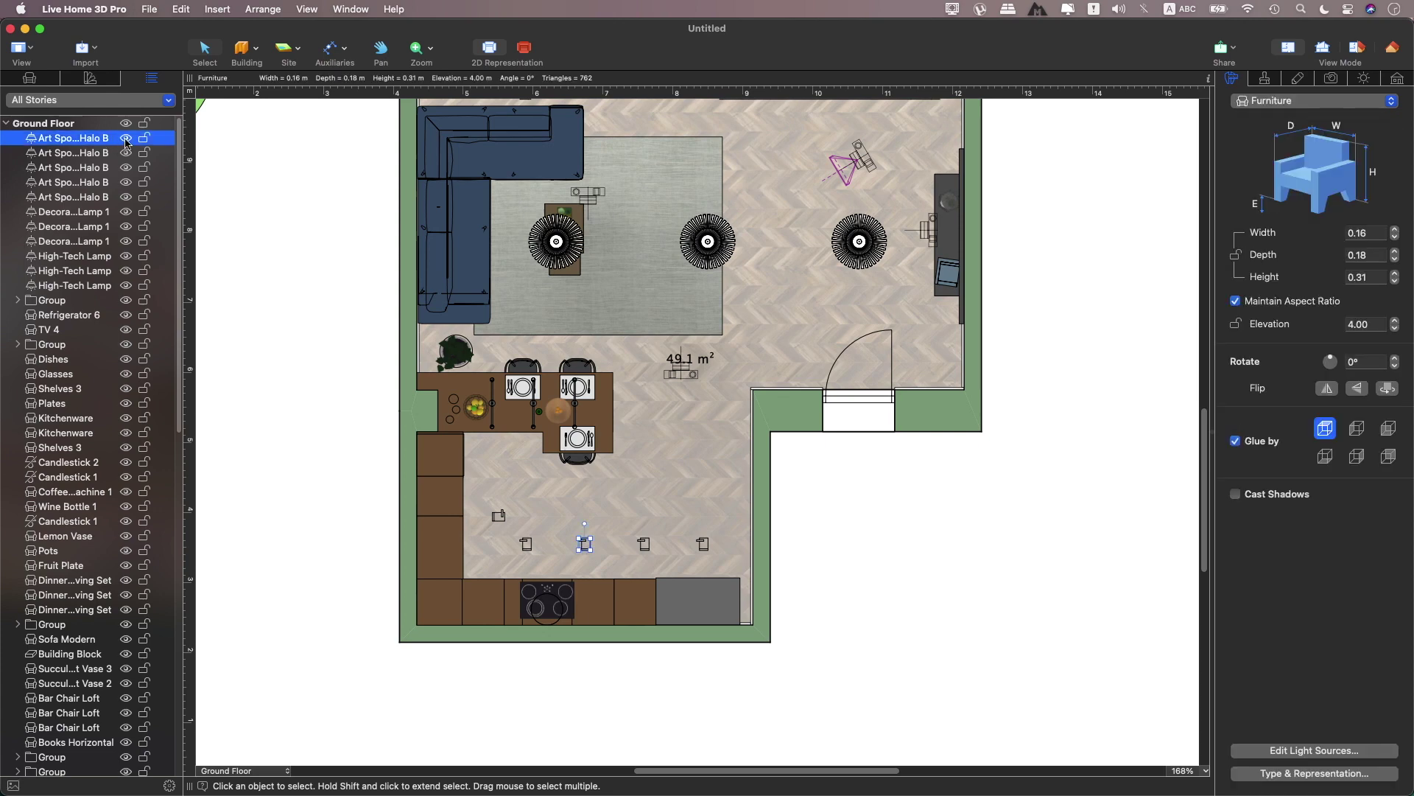
click(125, 139)
scroll(69, 458, down, 10)
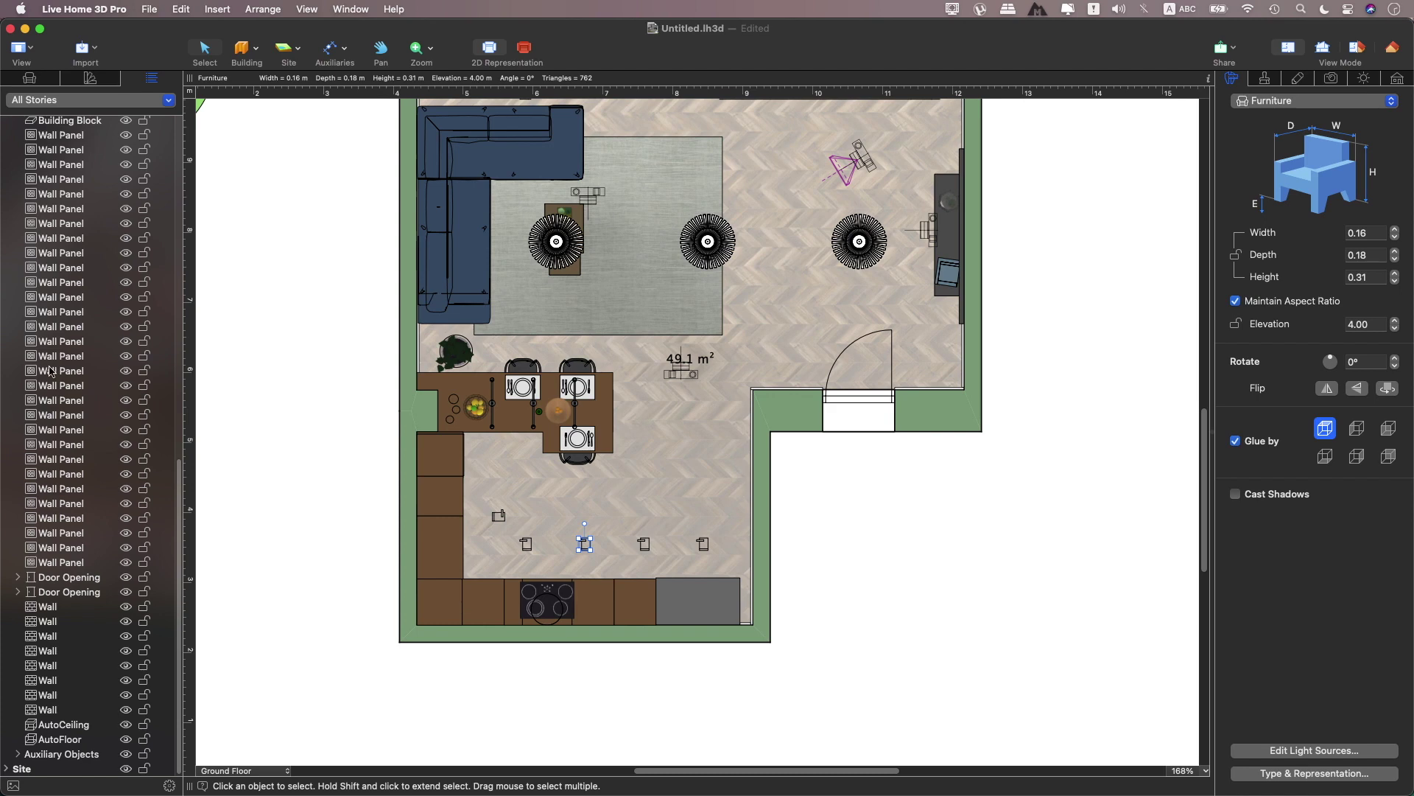
- Look over the Building, Terrain and Auxiliary element lists, then pan the plan to reveal the trees
click(258, 49)
click(260, 49)
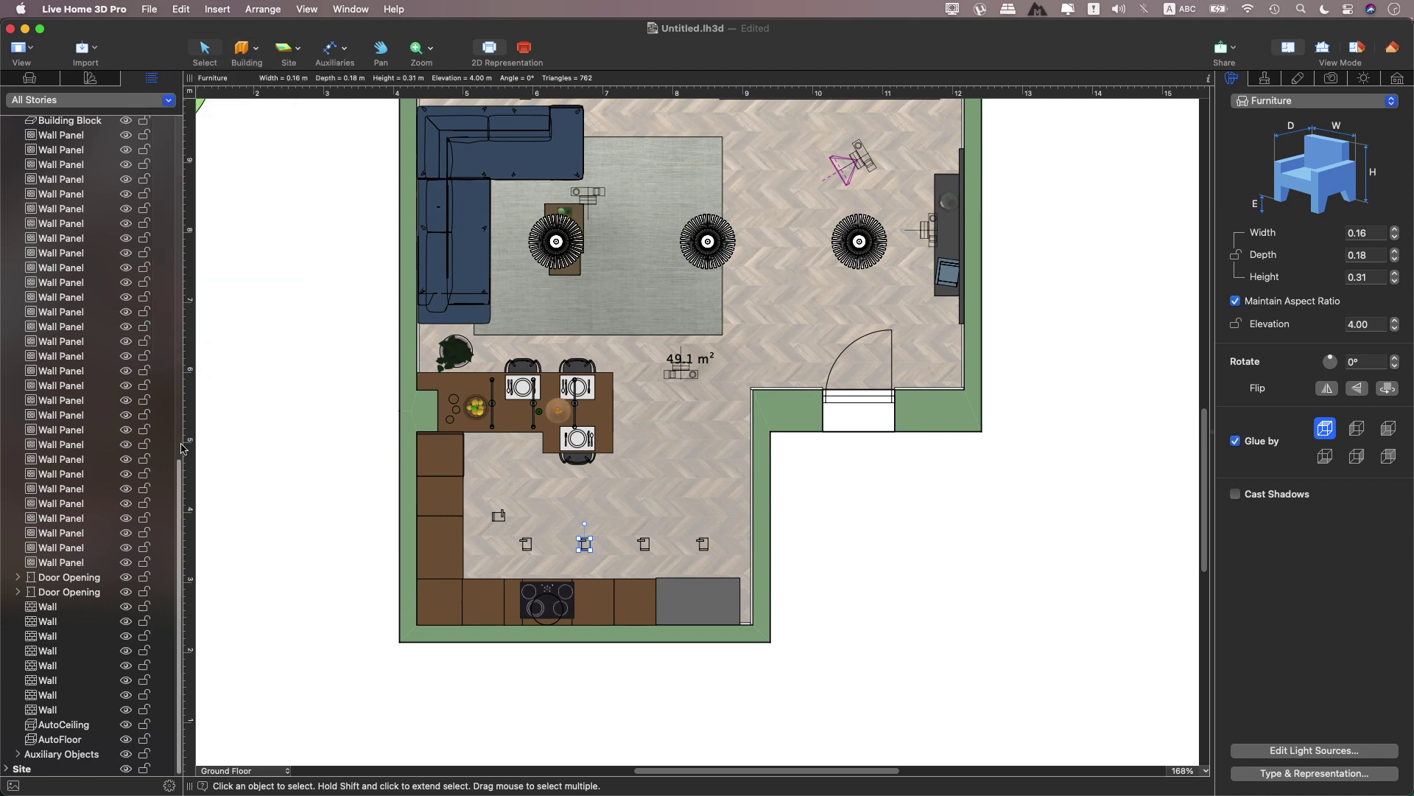
click(301, 53)
click(301, 53)
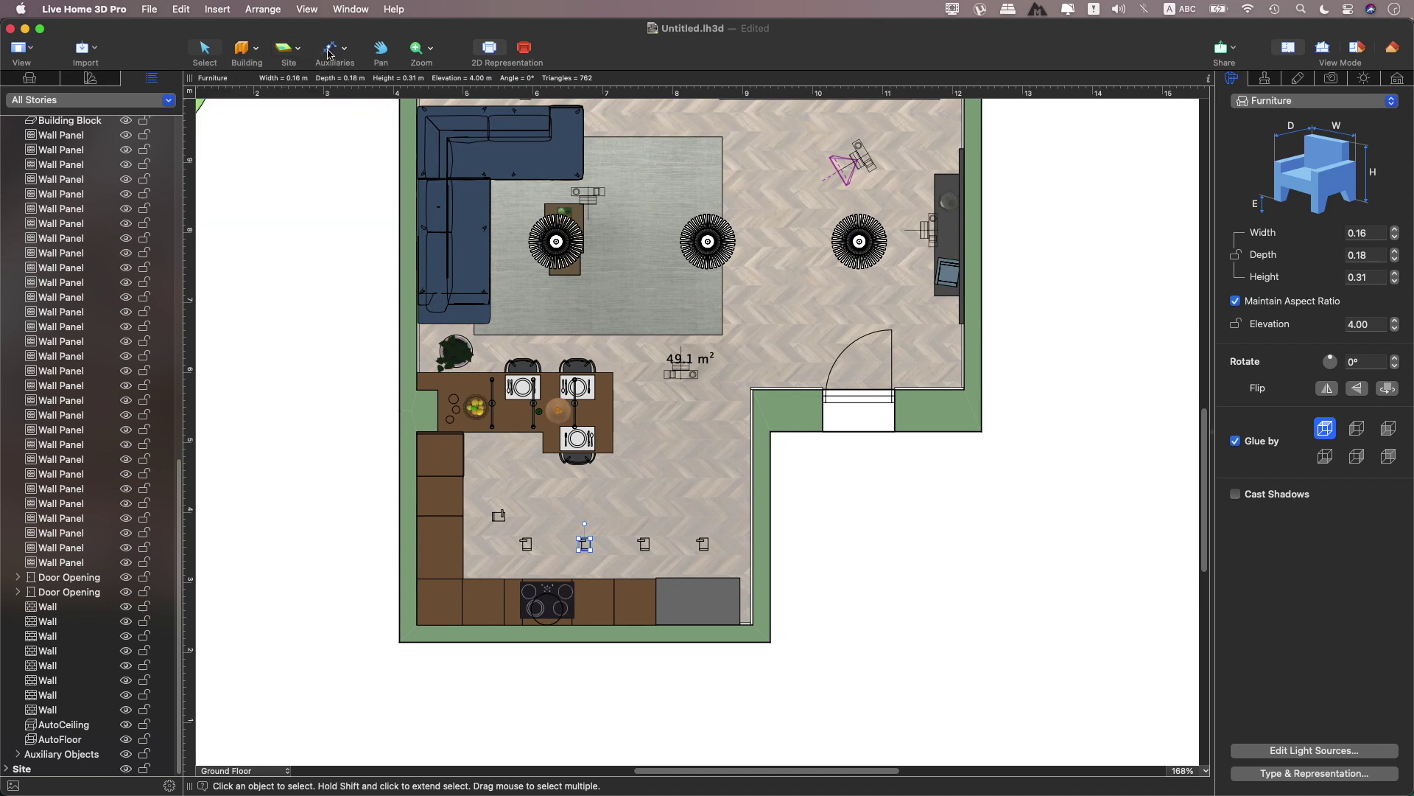
click(347, 51)
click(383, 51)
mouse_move(523, 246)
mouse_down()
mouse_move(499, 278)
mouse_move(492, 267)
mouse_up()
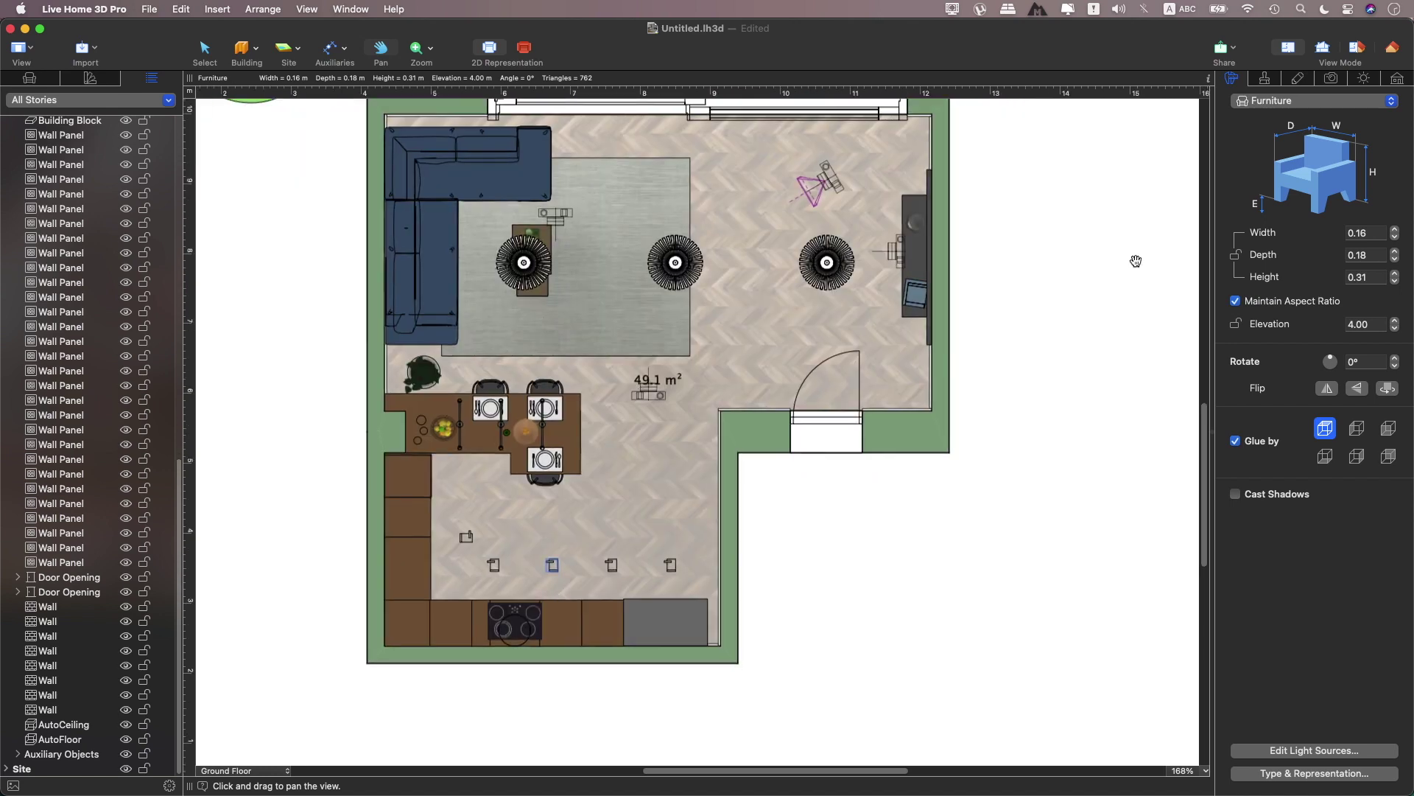
- Zoom the floor plan out to 118% and back in to 168%
click(426, 52)
click(432, 52)
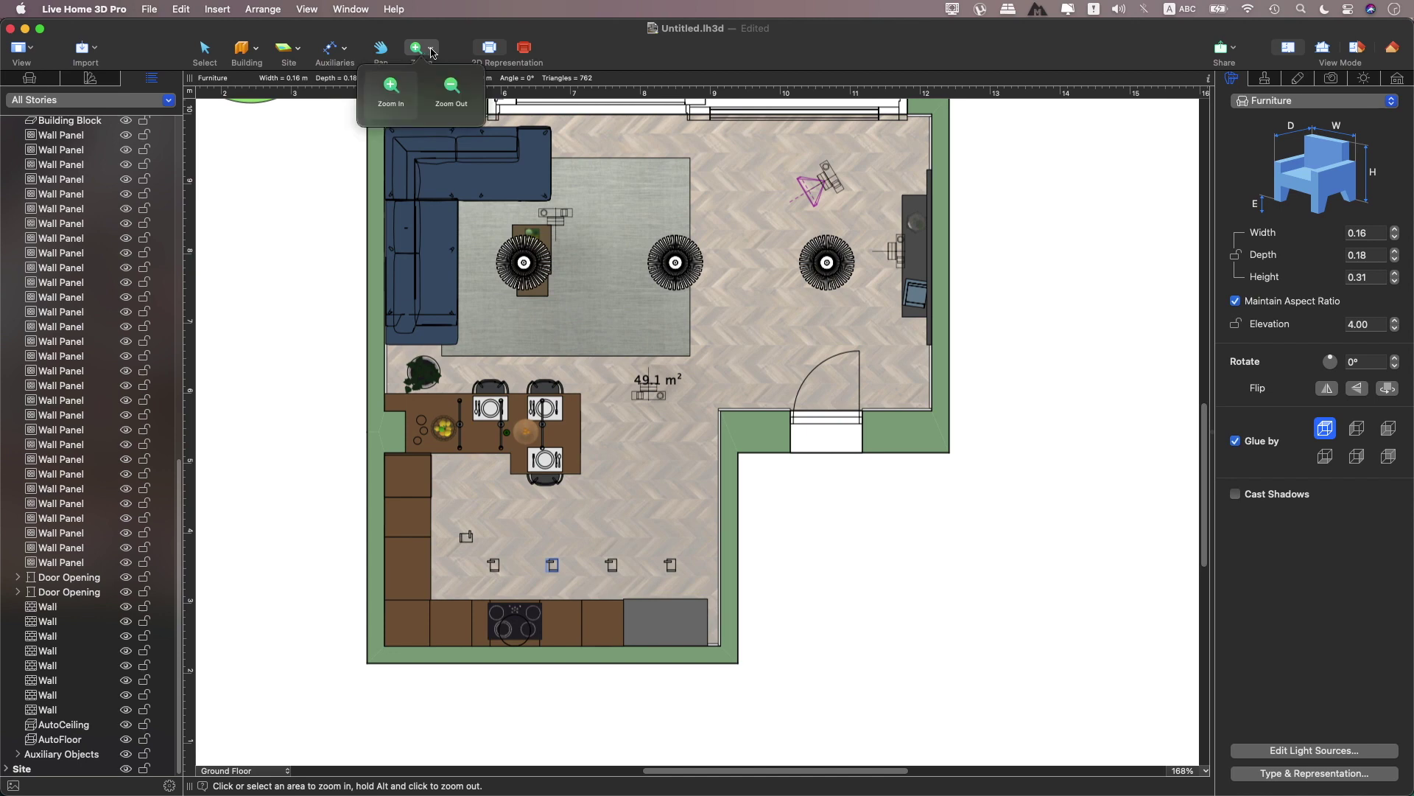
click(415, 102)
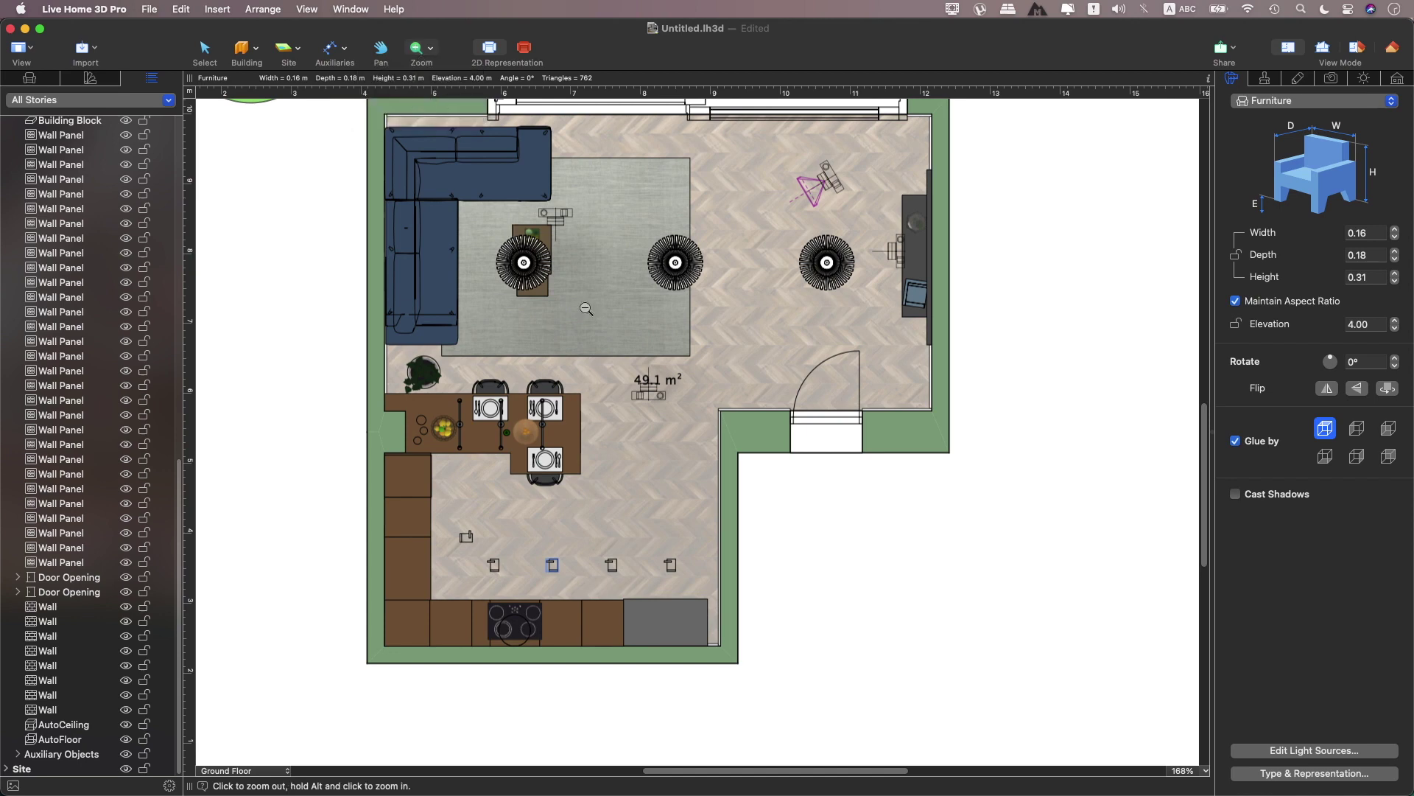
click(587, 308)
click(428, 53)
click(413, 81)
click(608, 276)
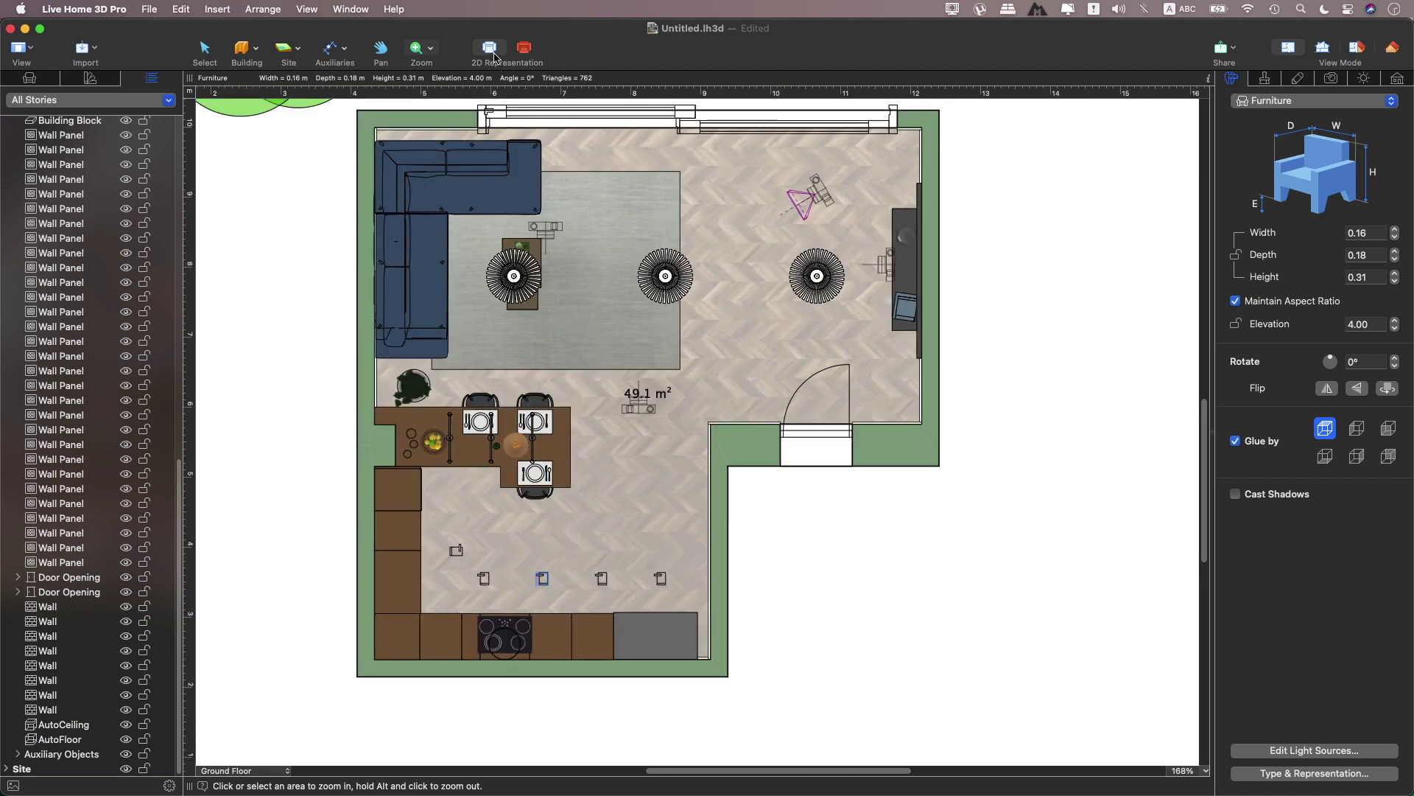
click(522, 49)
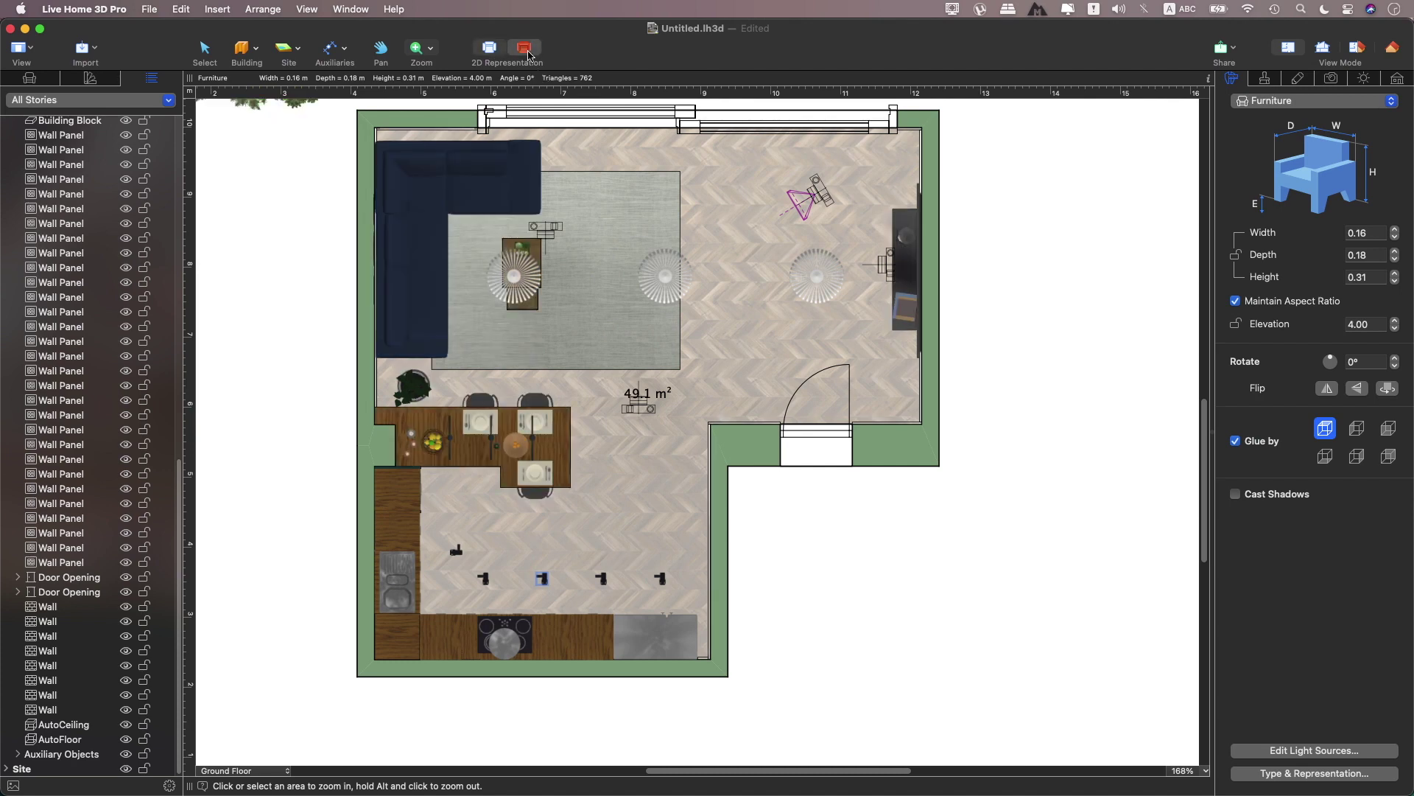
- Show furniture as rendered top-view images and check the 3D Images and 2D Images properties
click(524, 51)
click(1342, 105)
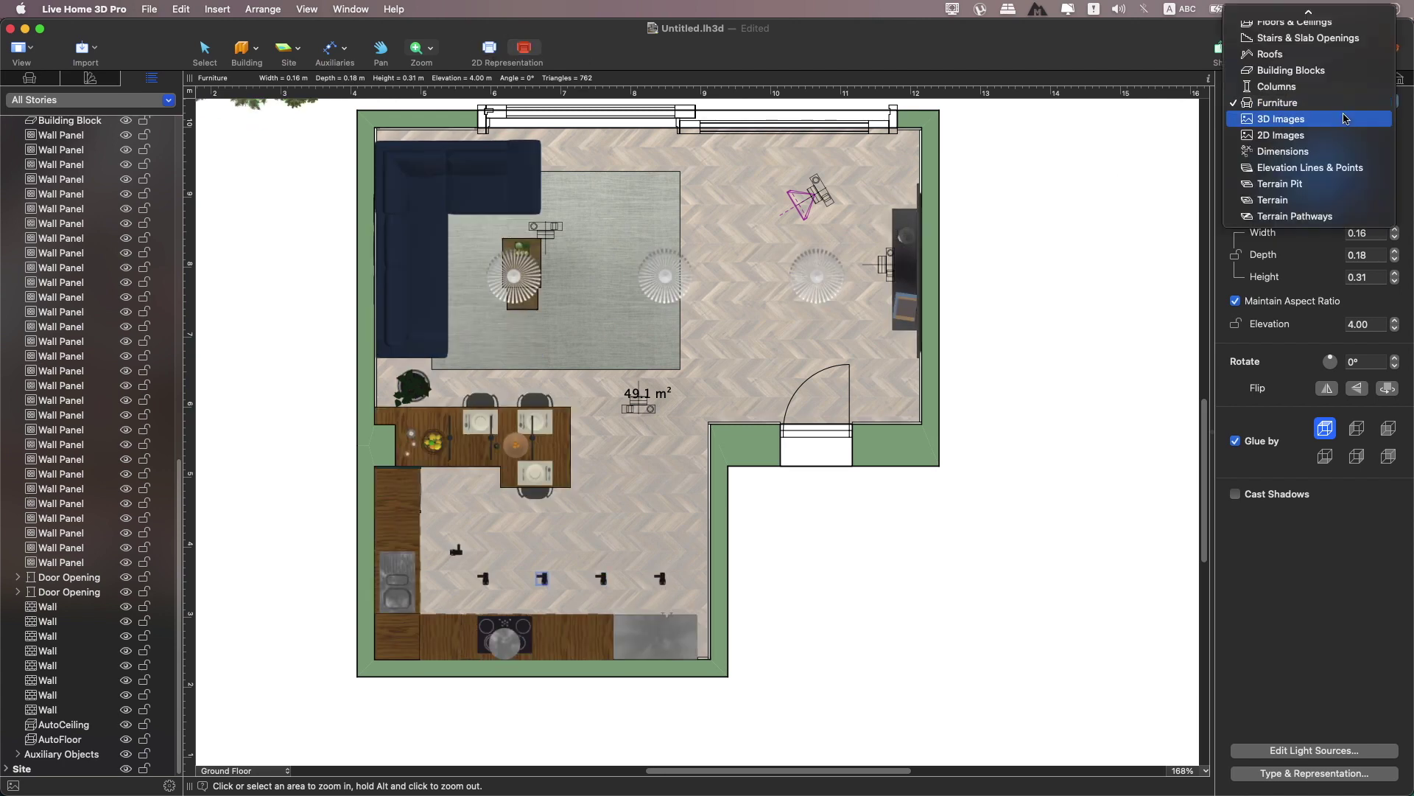
click(1347, 124)
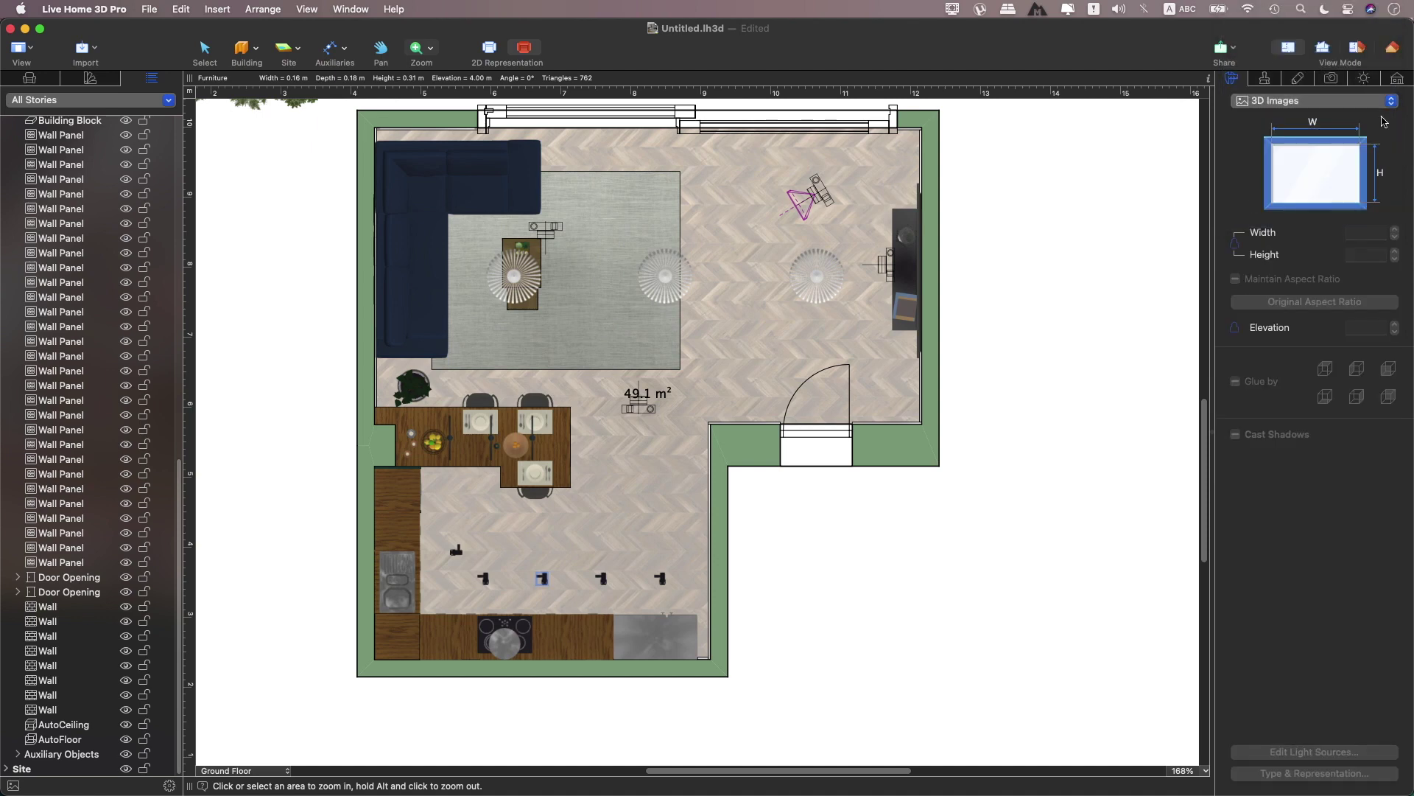
click(1357, 112)
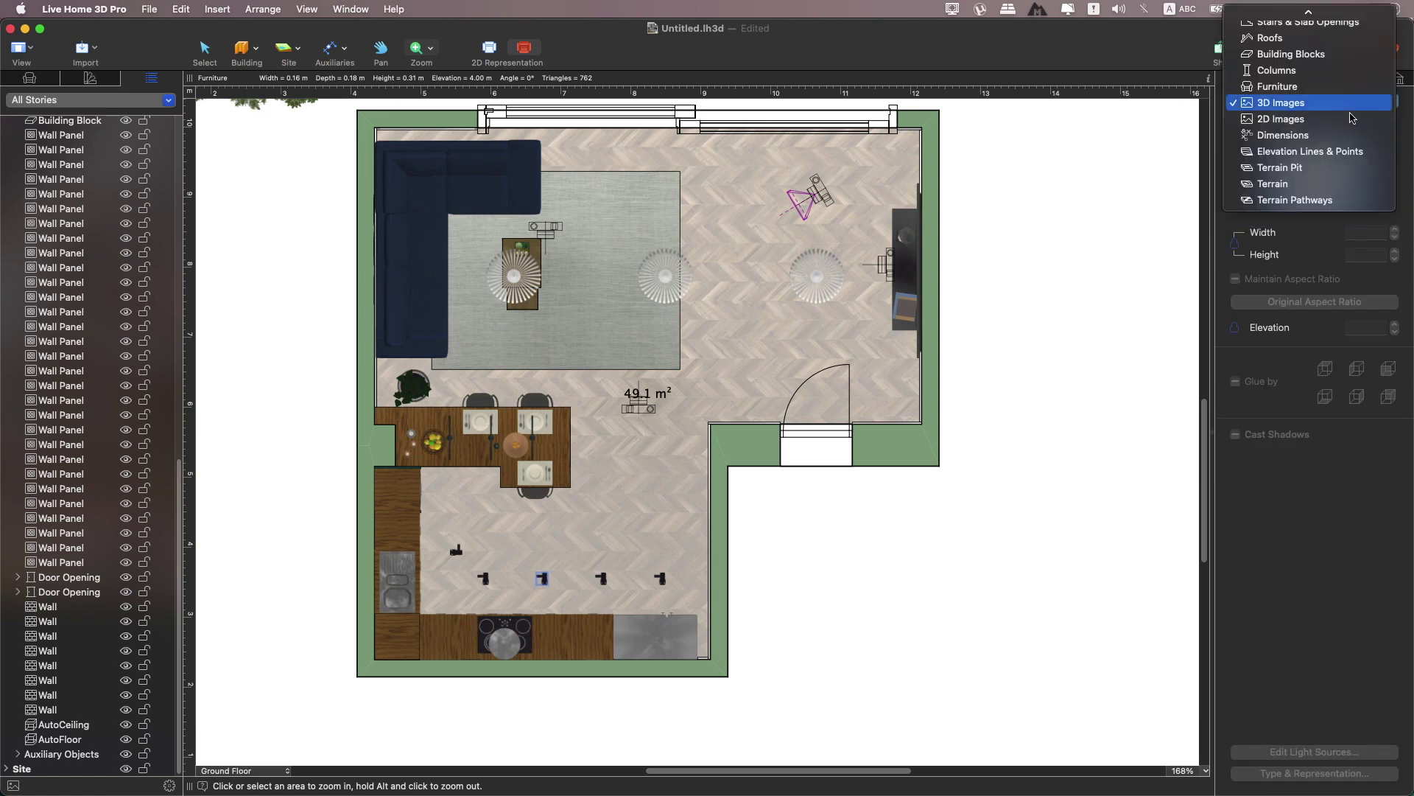
click(1352, 118)
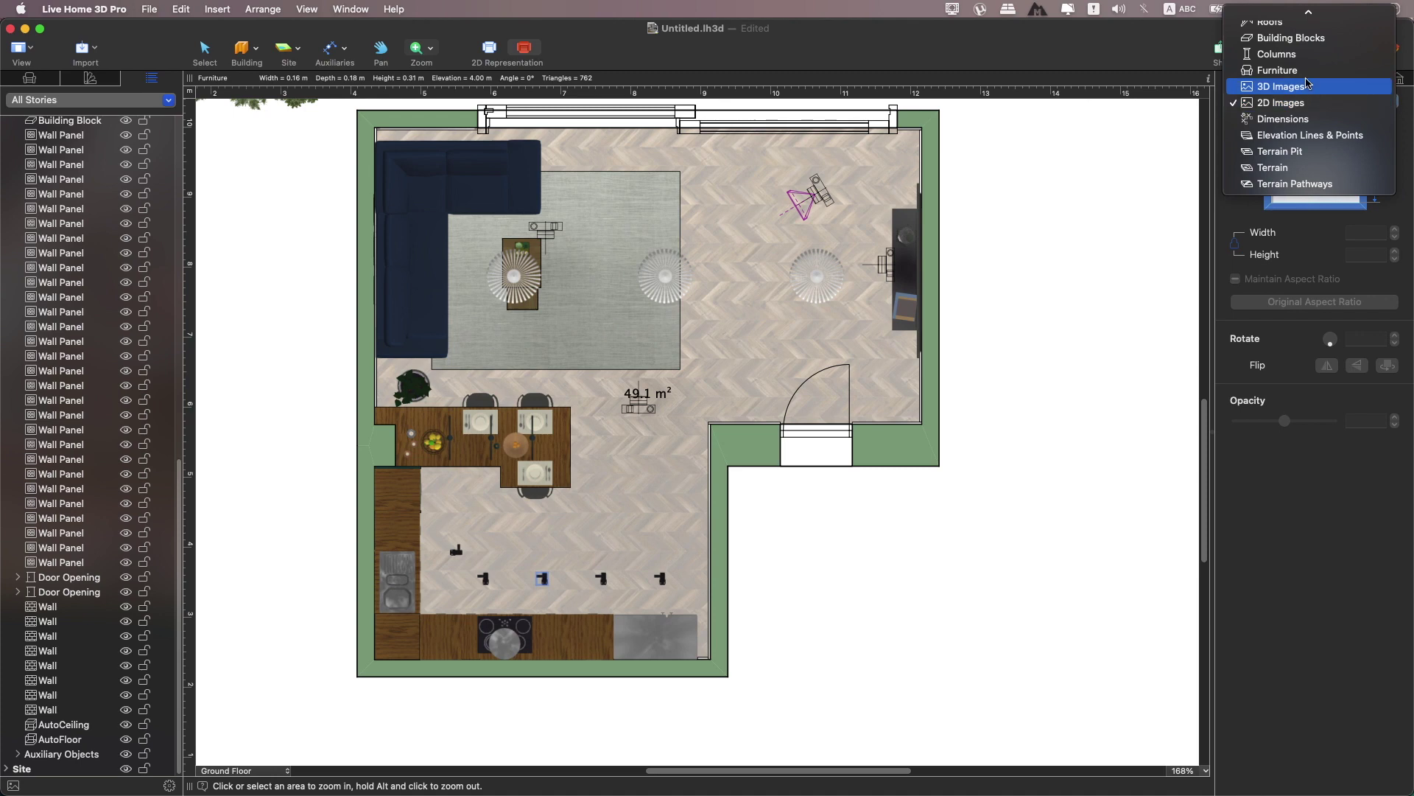
click(1304, 74)
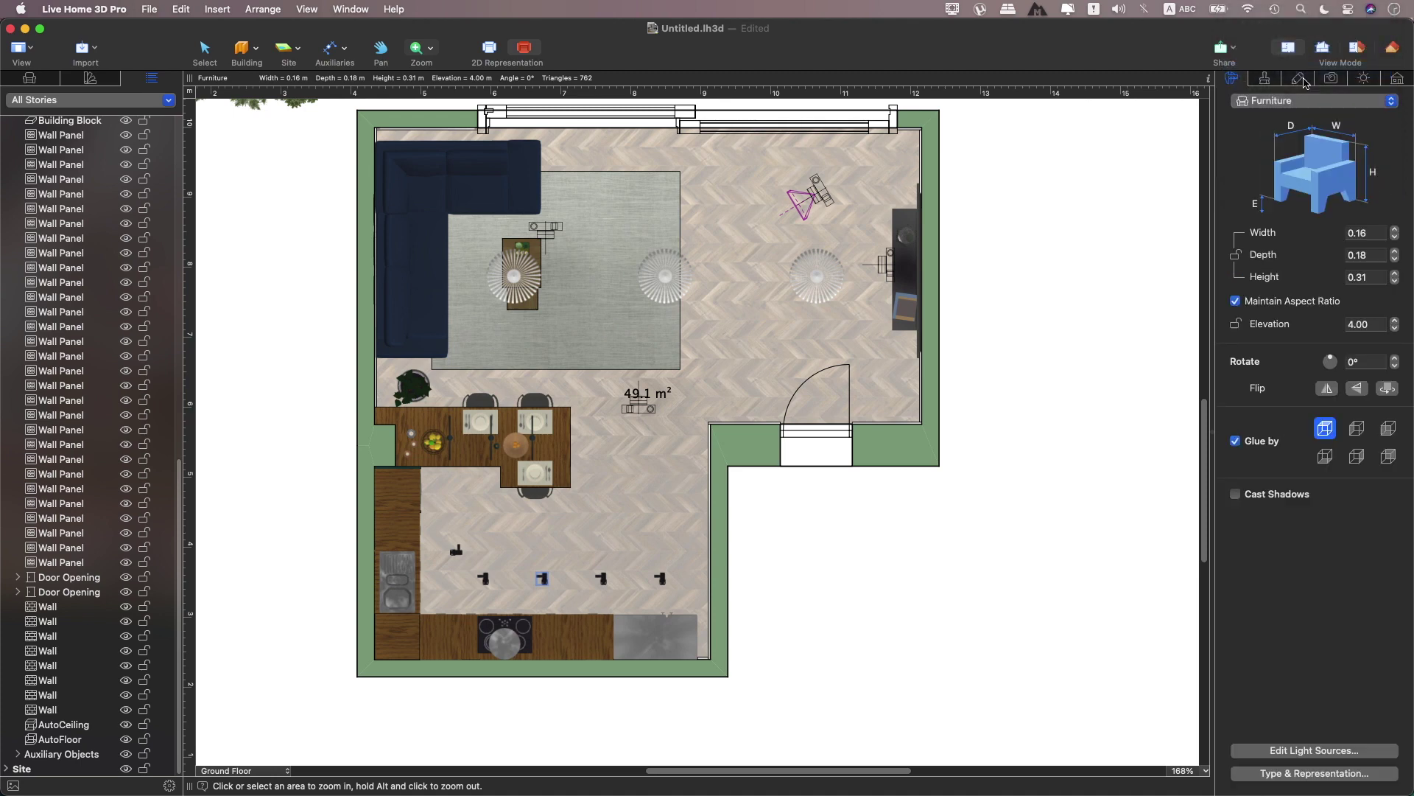
- Review material and 2D stroke settings, then set the camera to From Left
click(1266, 78)
click(1313, 78)
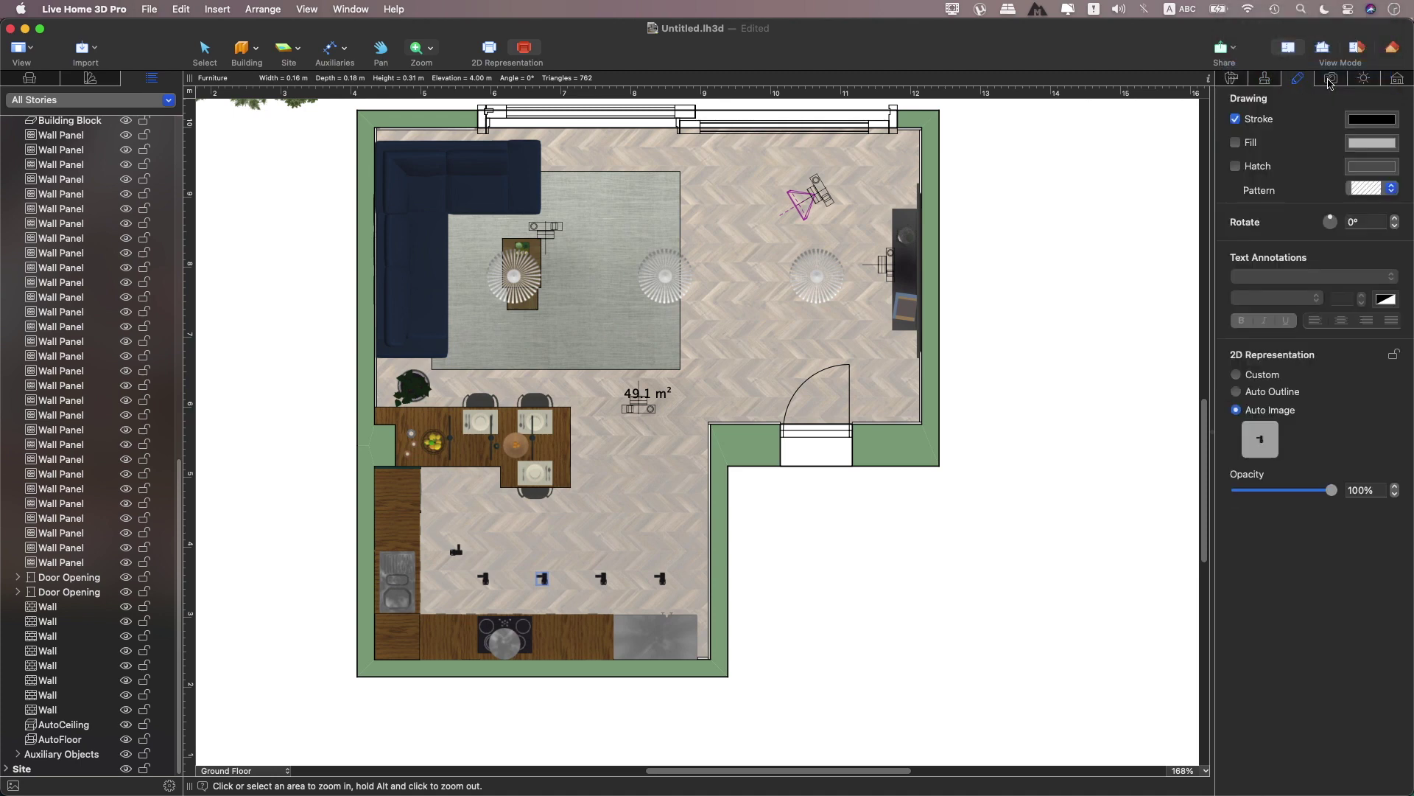
click(1331, 79)
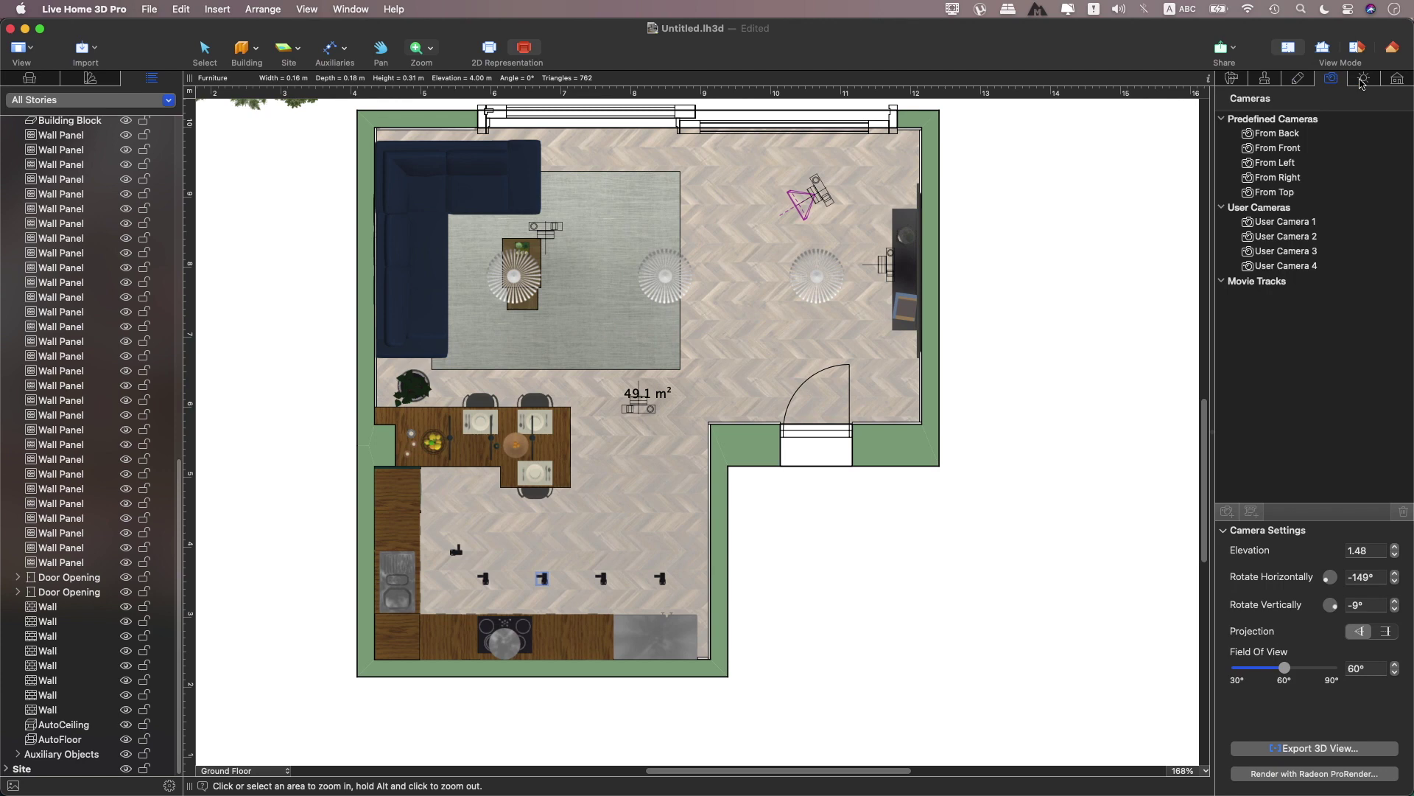
click(1299, 152)
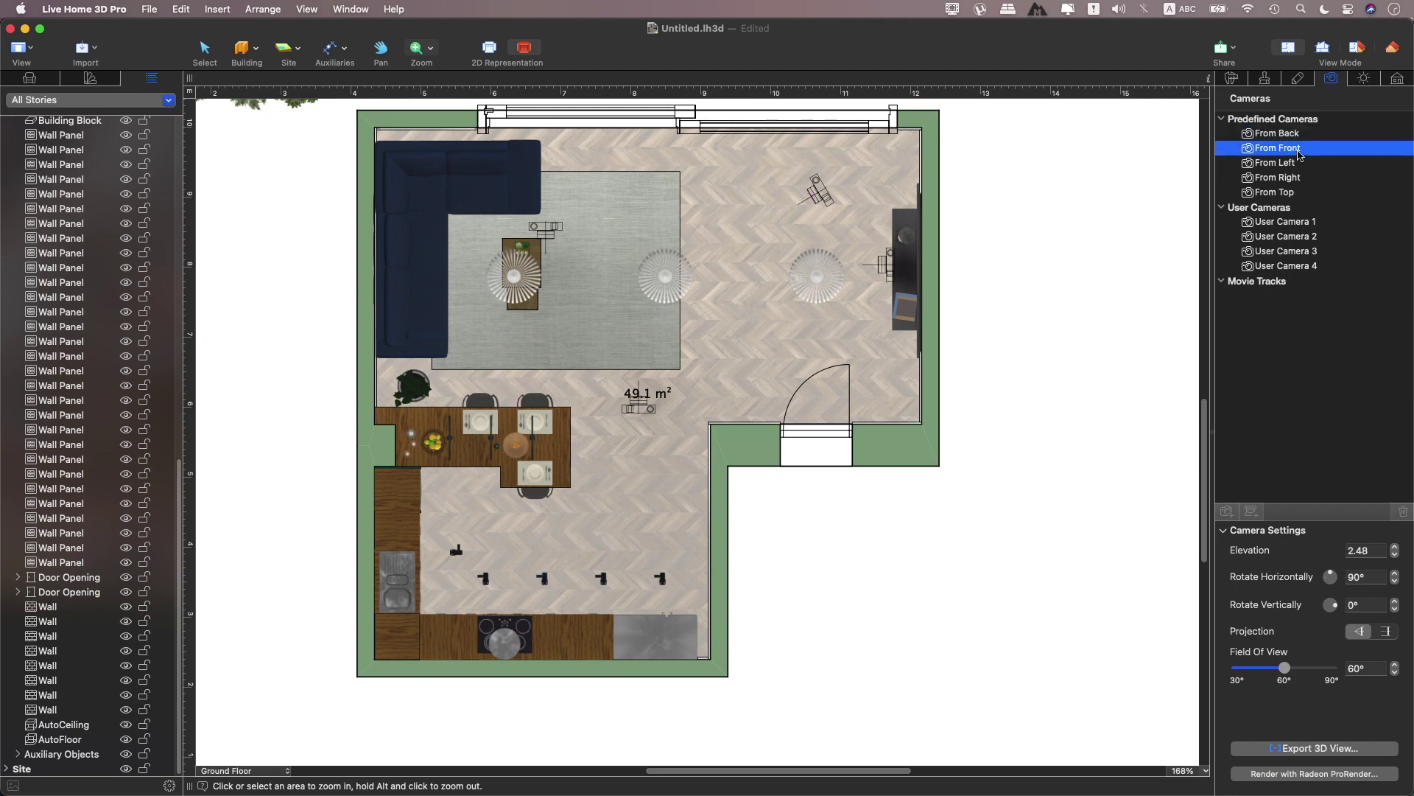
click(1299, 162)
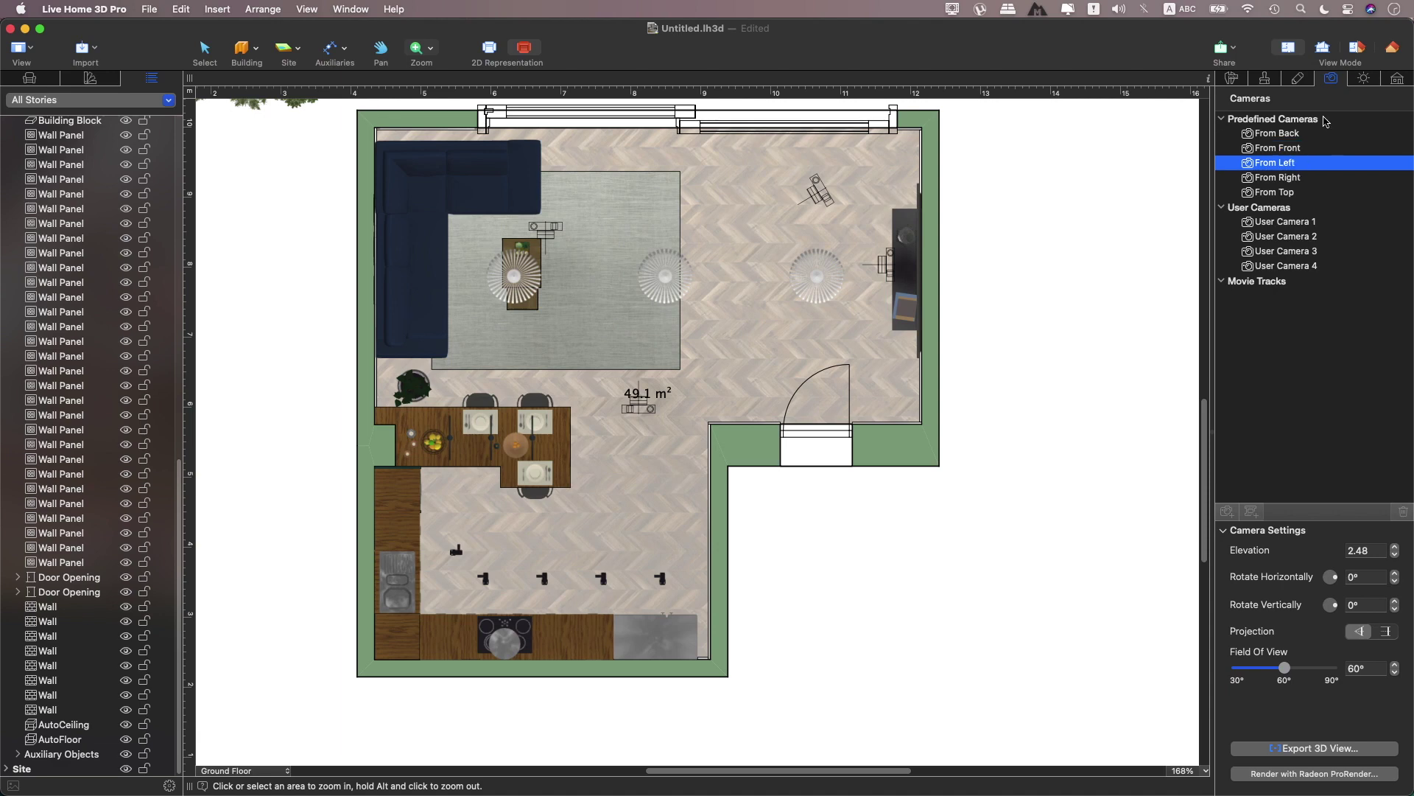
- Check lights and stories settings, switch Site then back to Ground Floor, and show wall properties
click(1364, 79)
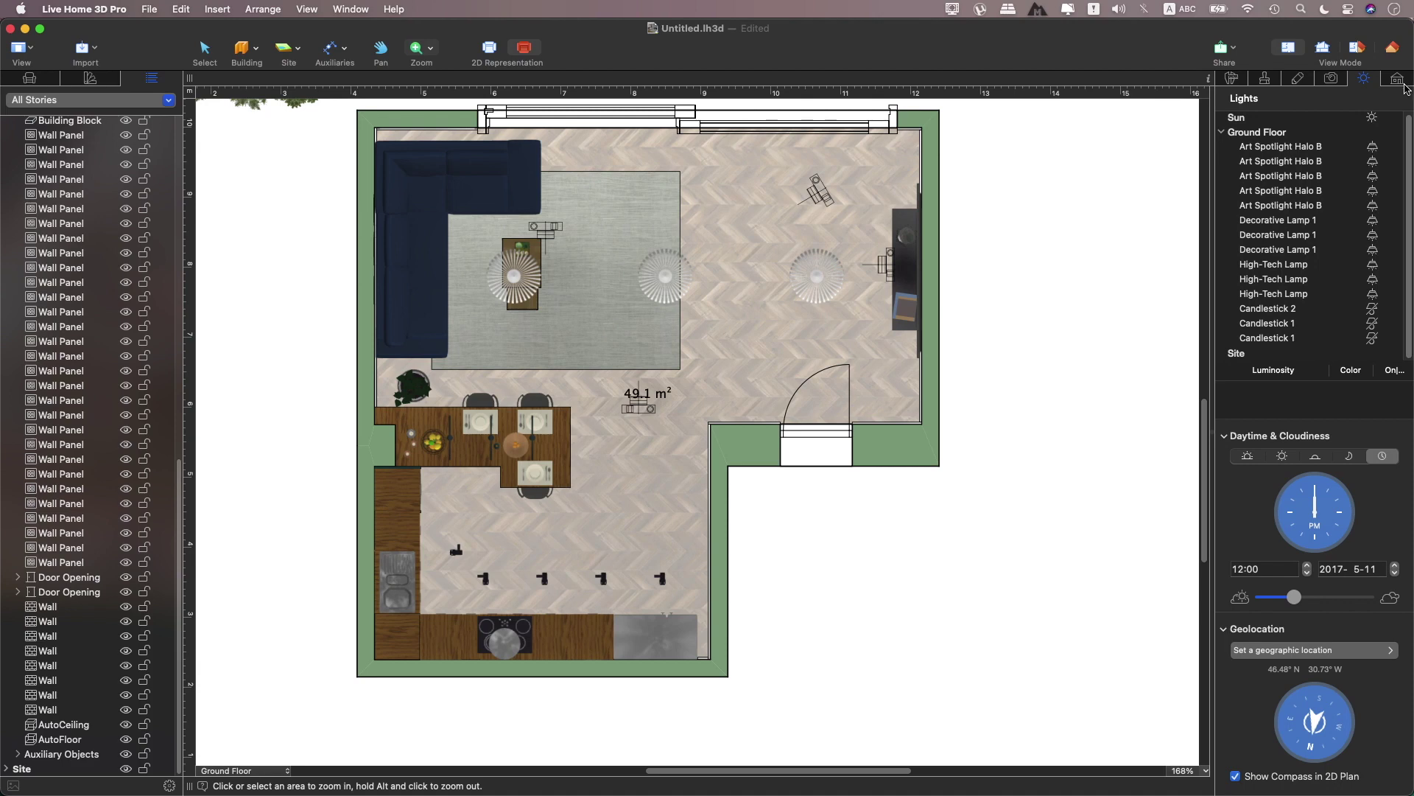
click(1399, 80)
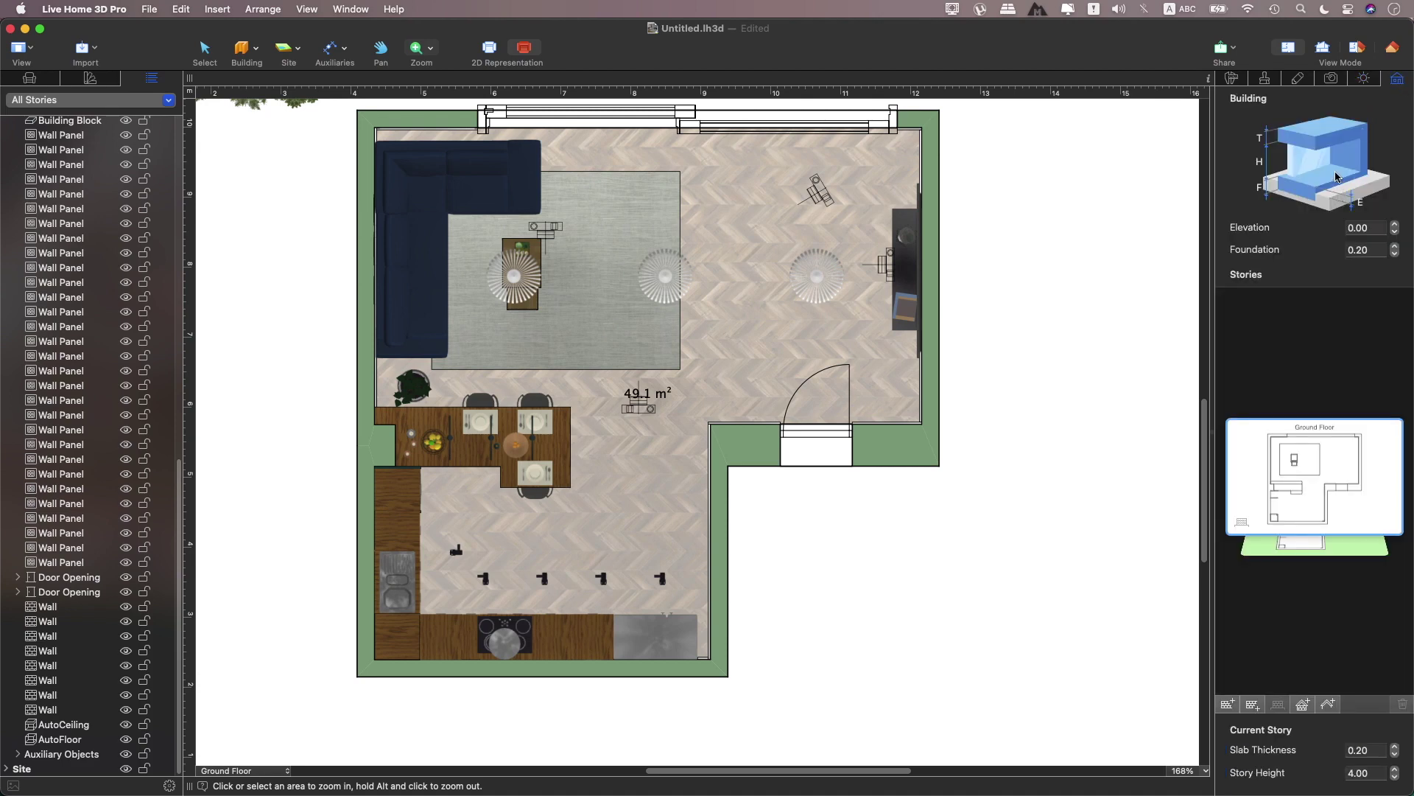
click(1308, 543)
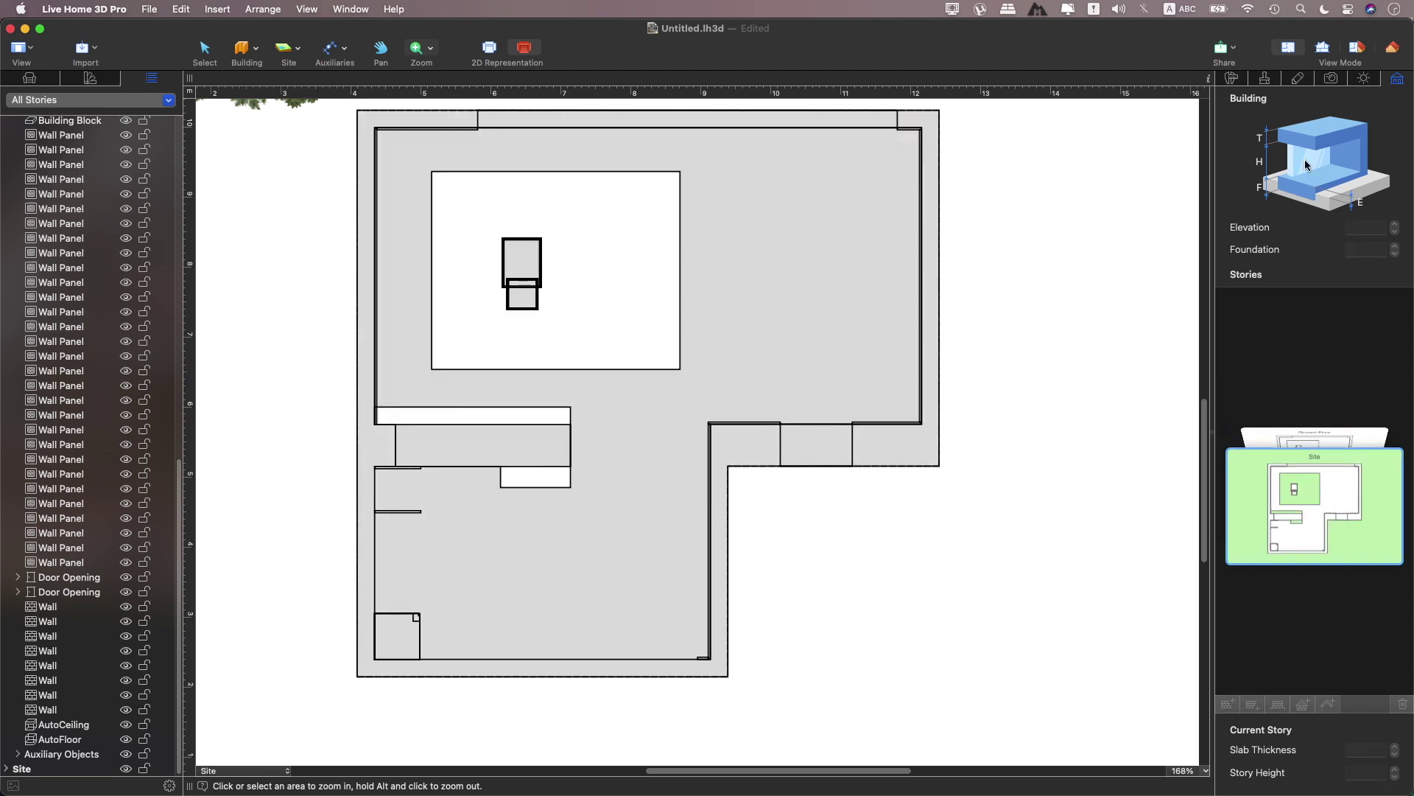
click(1305, 440)
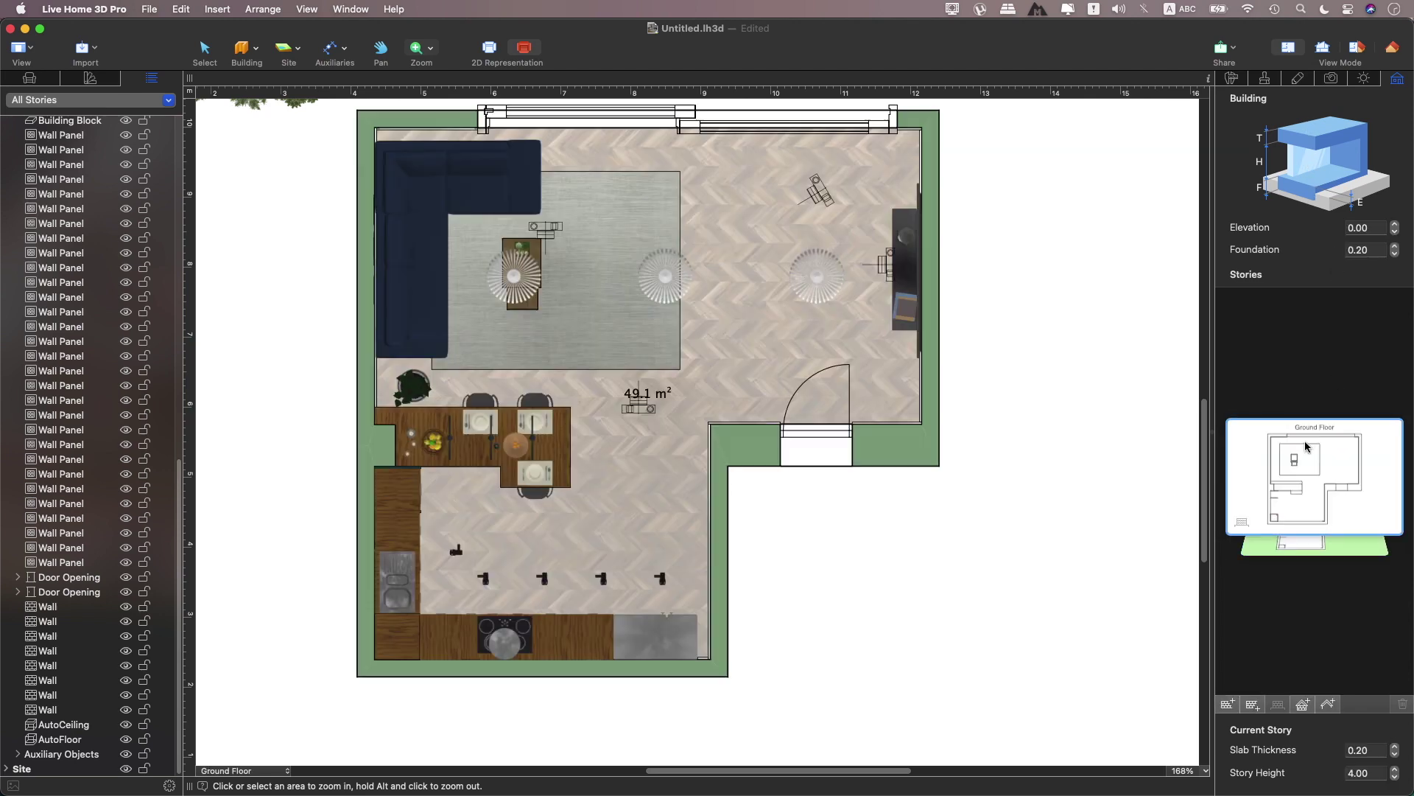
click(1231, 80)
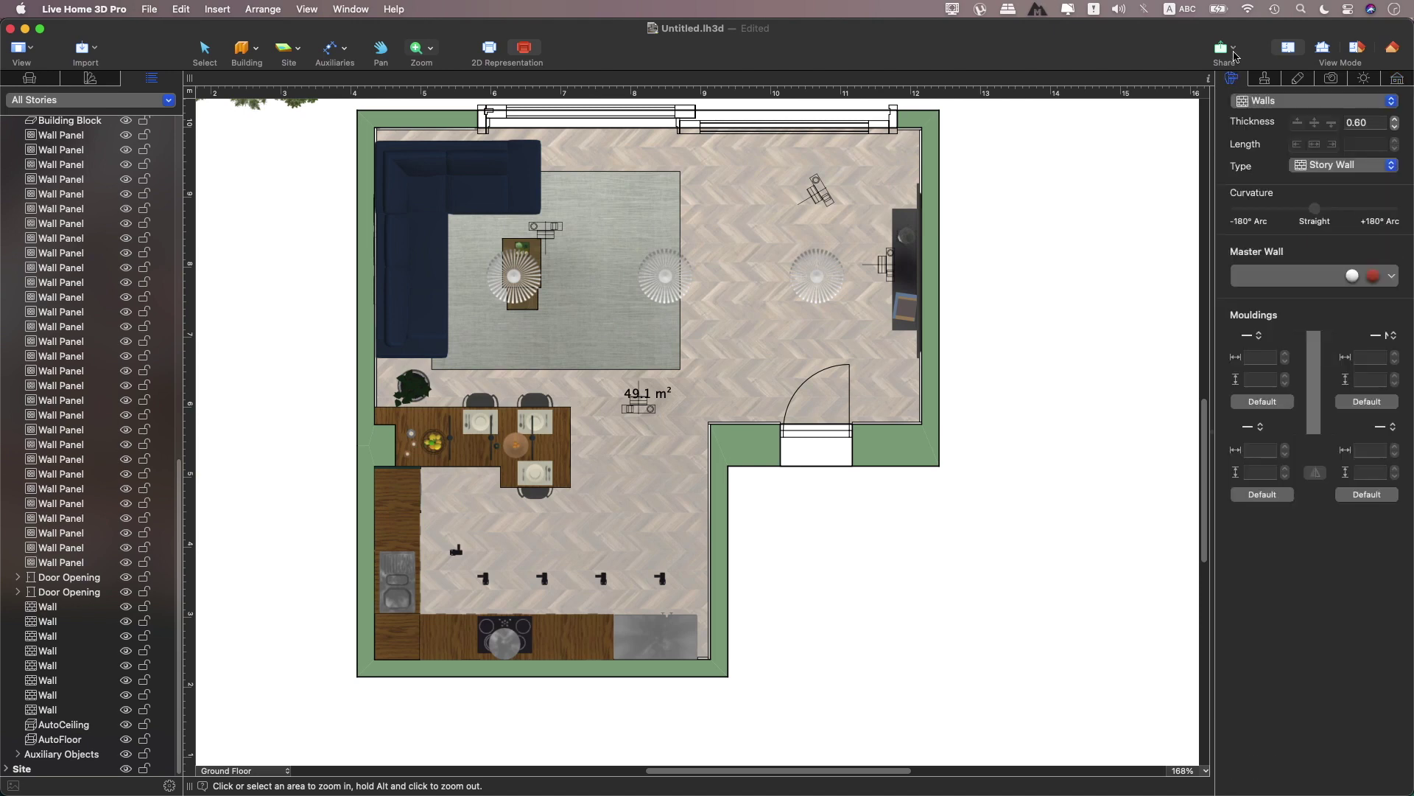
- Peek at the Share menu, then cycle through Elevation and Split views before choosing 3D Only
click(1234, 51)
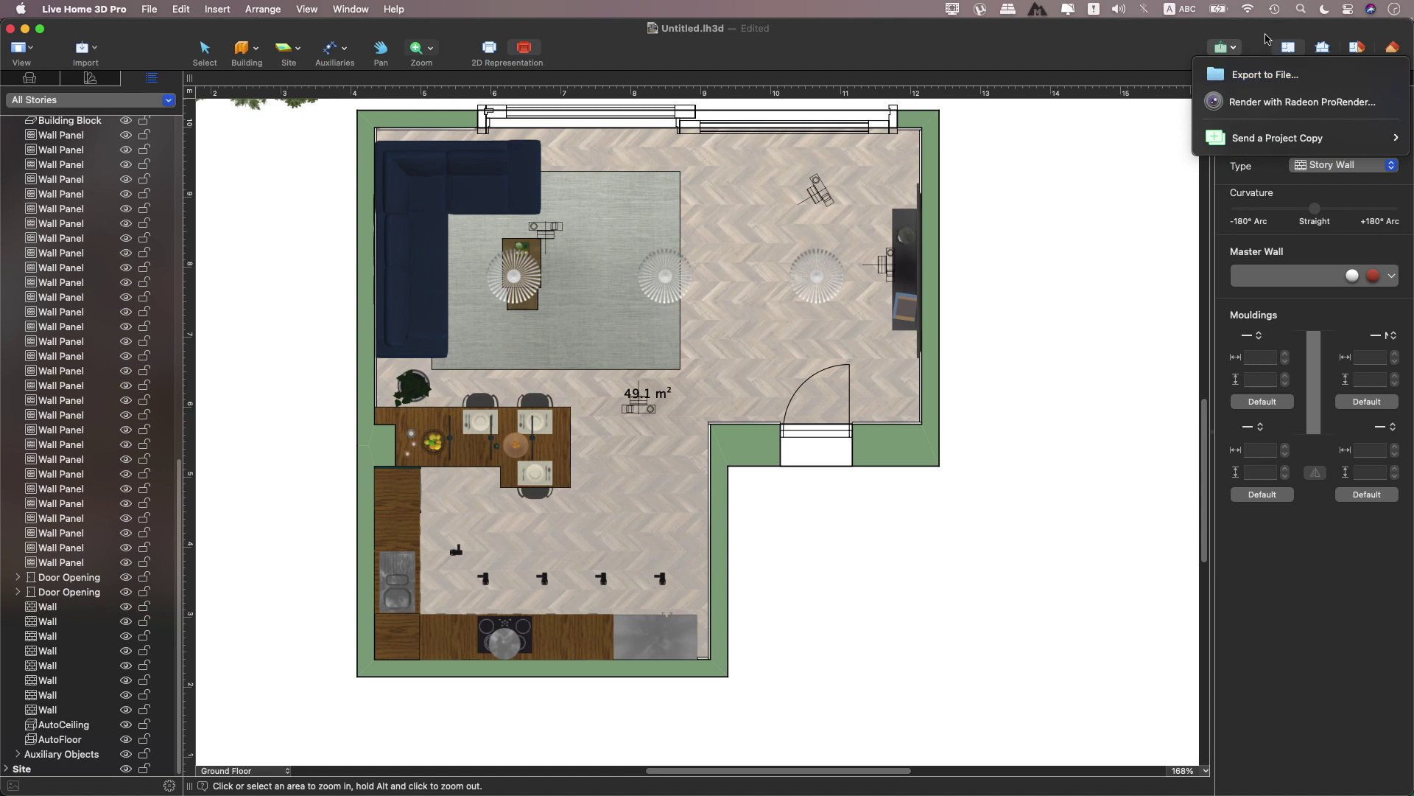
click(1266, 39)
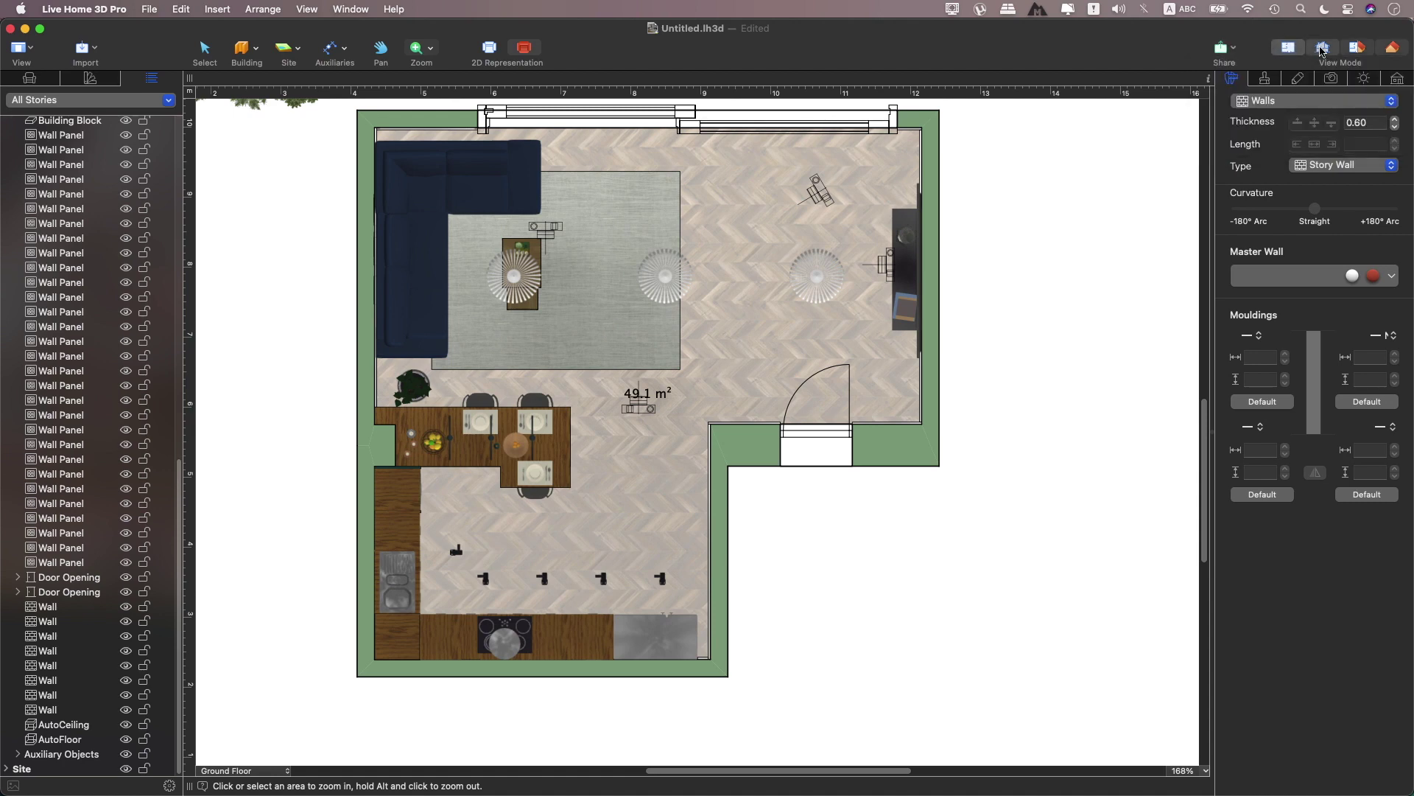
click(1322, 48)
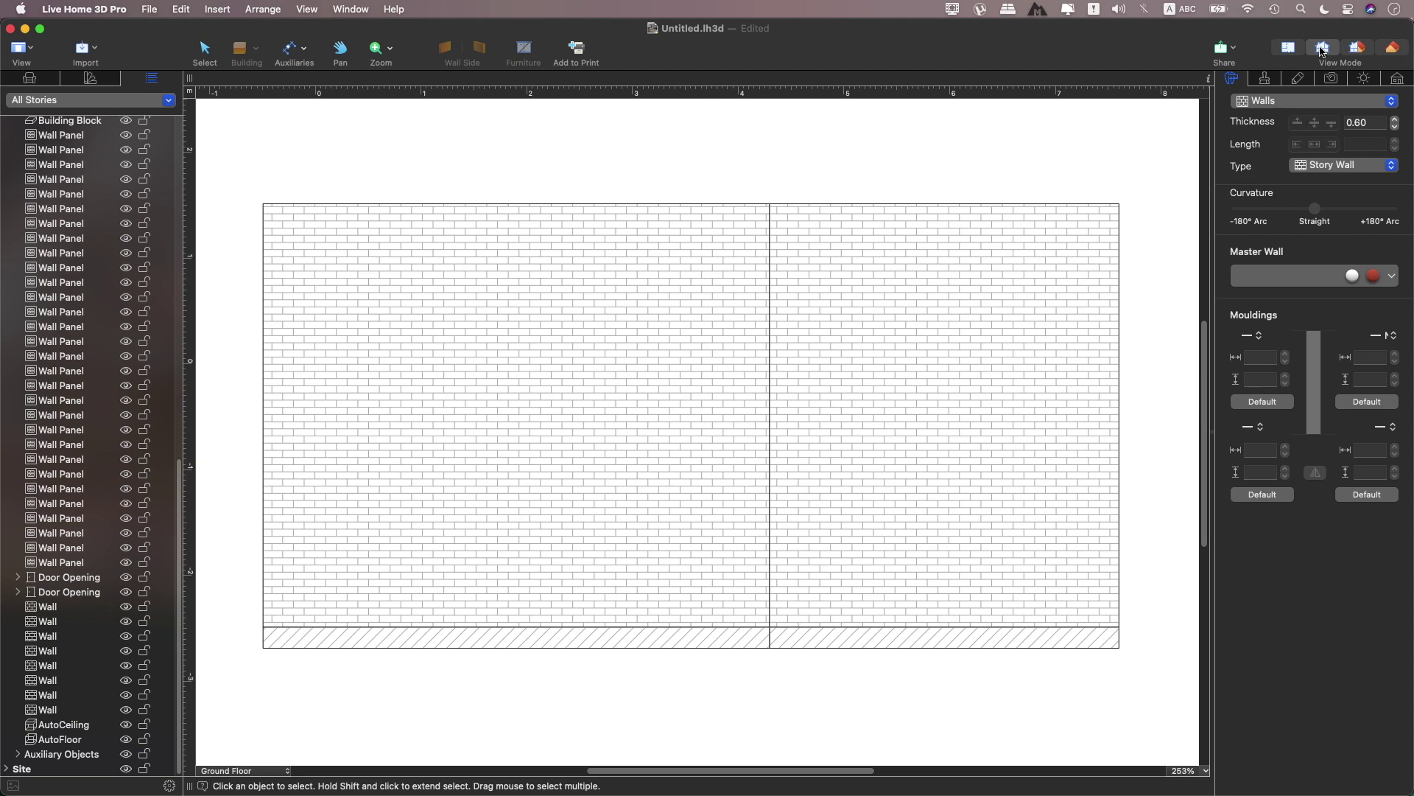
click(1359, 45)
click(1359, 48)
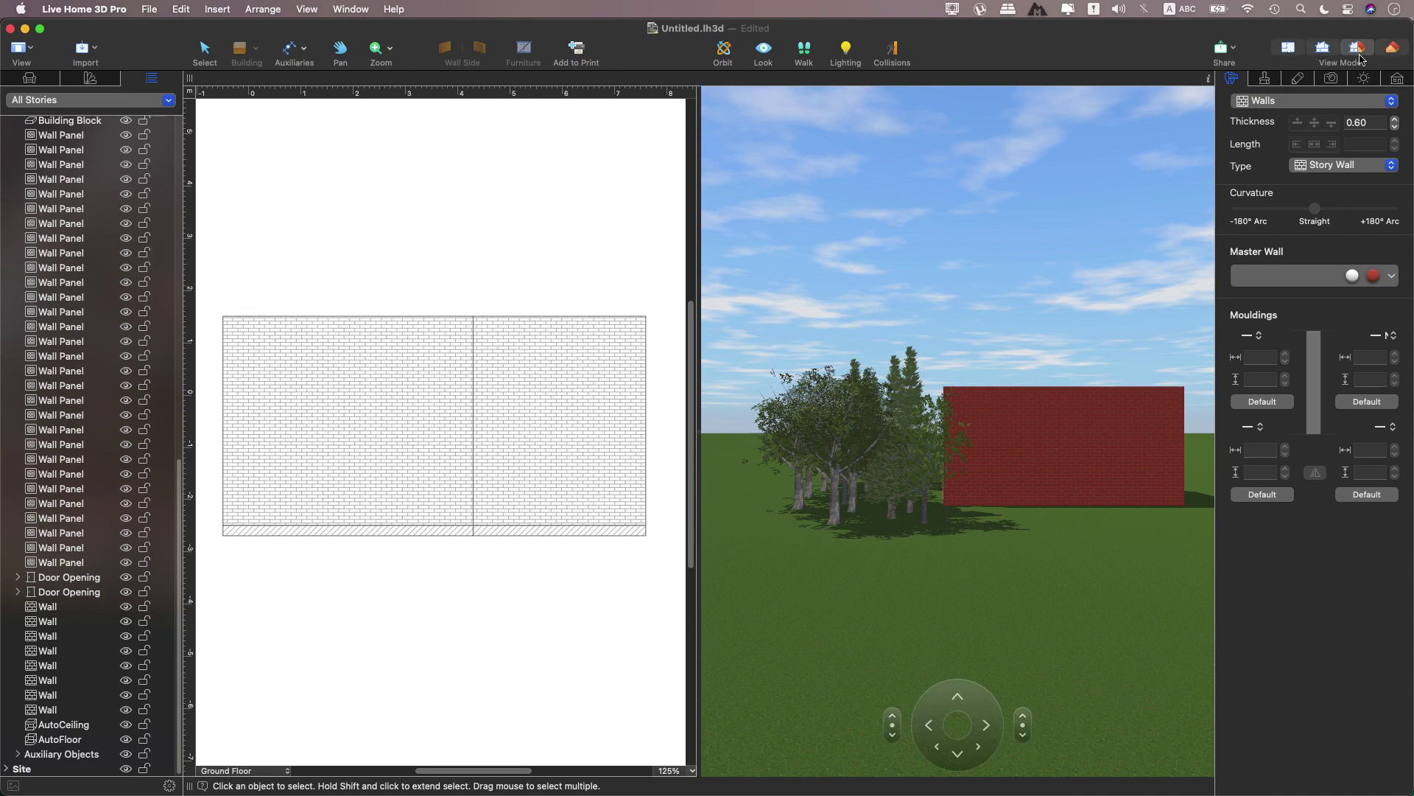
click(1384, 59)
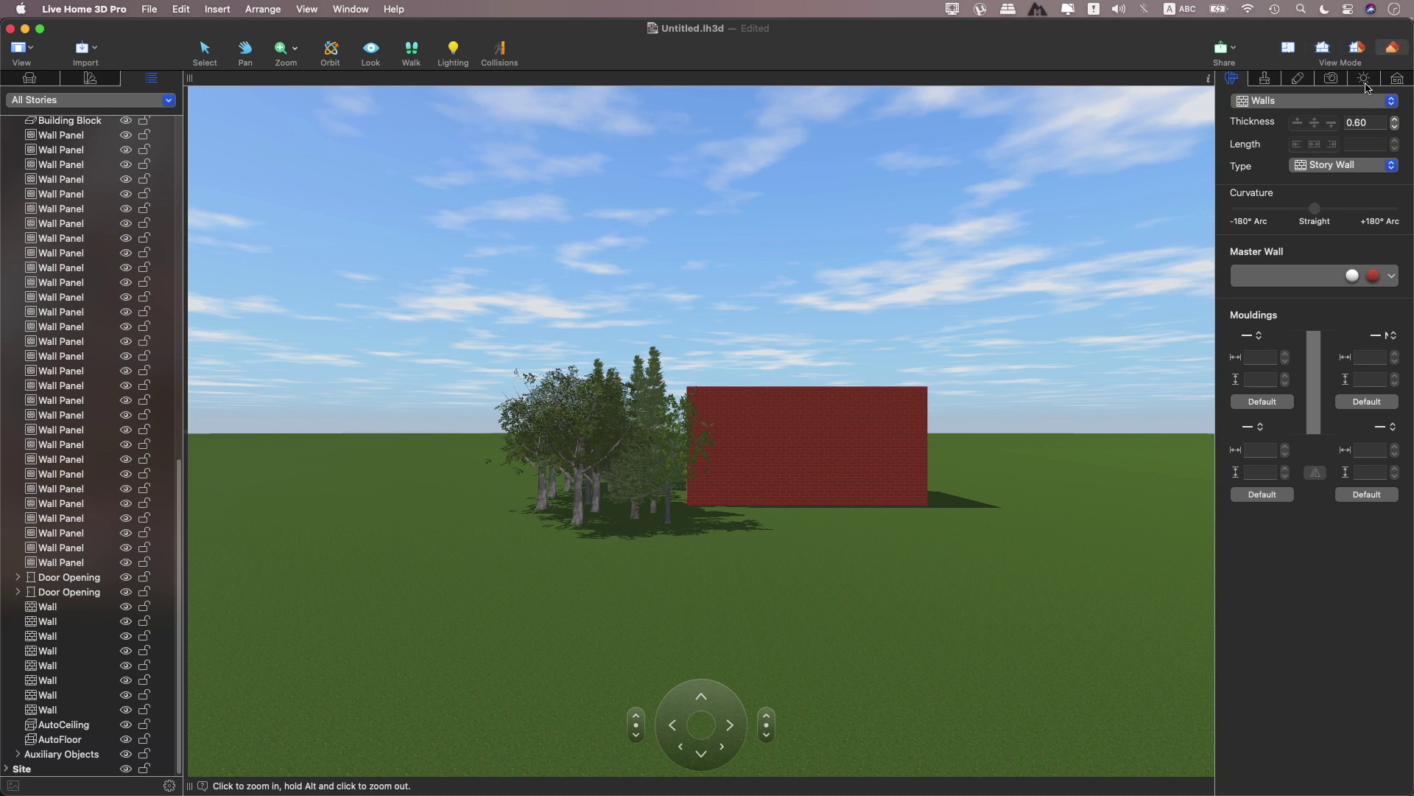
- Move the 3D camera in toward the brick wall and trees, then back out
click(761, 477)
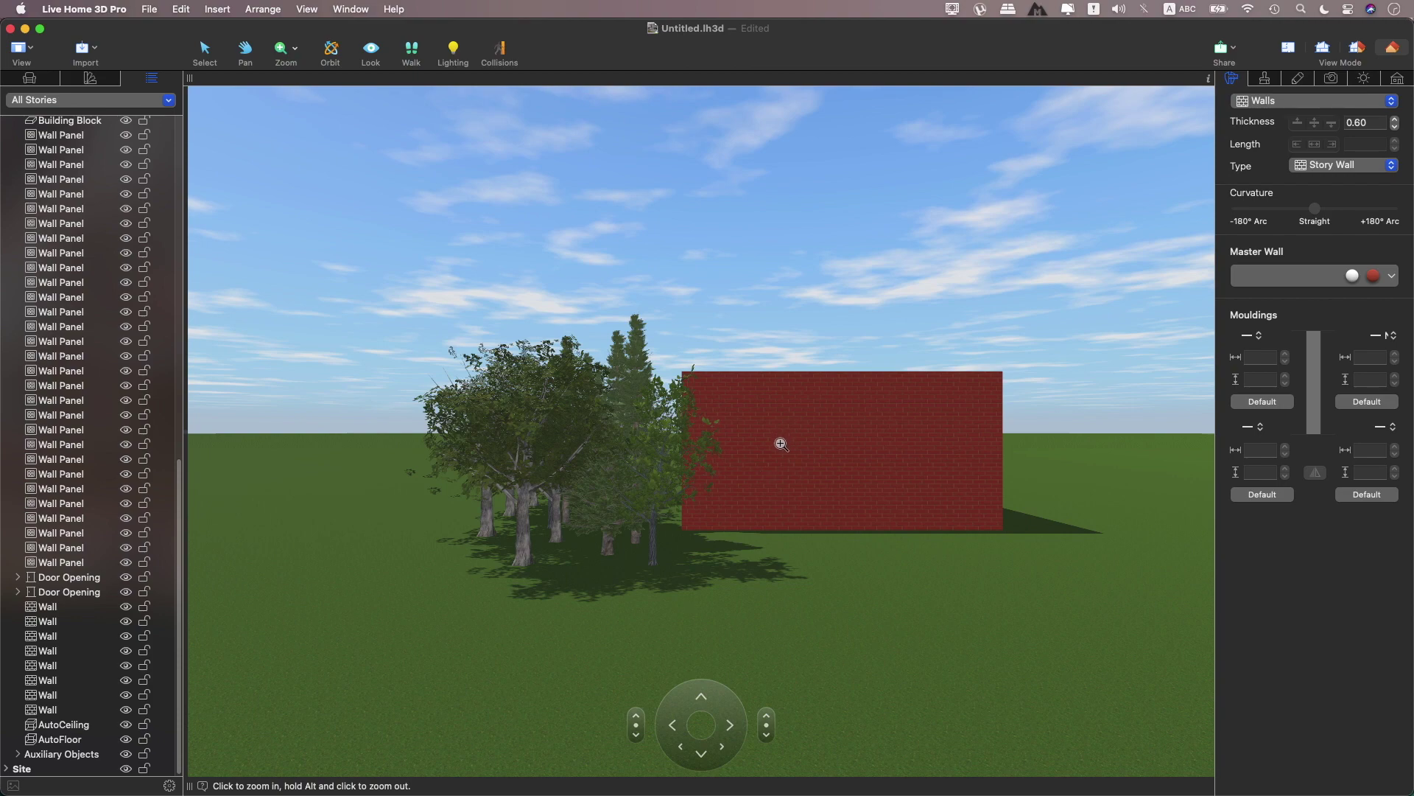
click(781, 445)
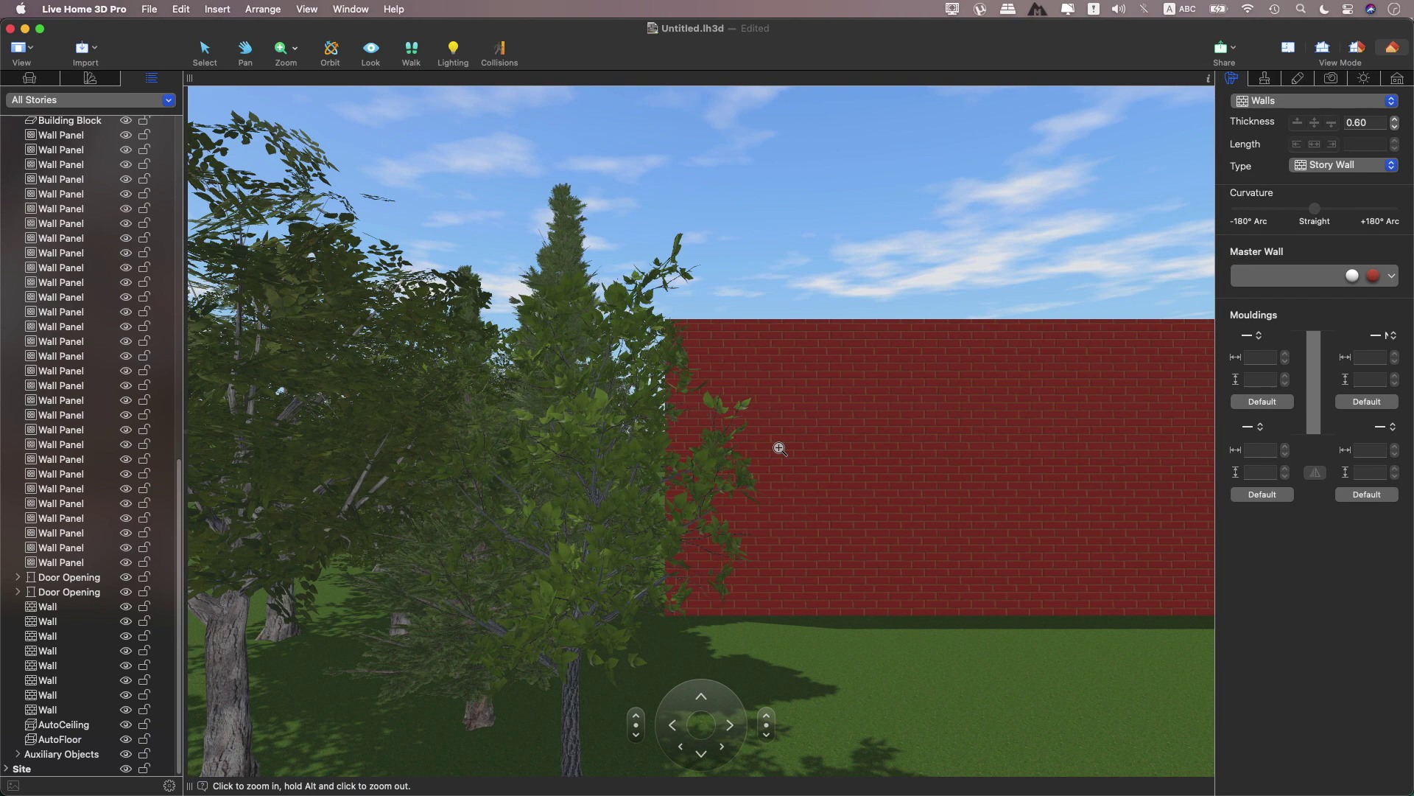
click(732, 726)
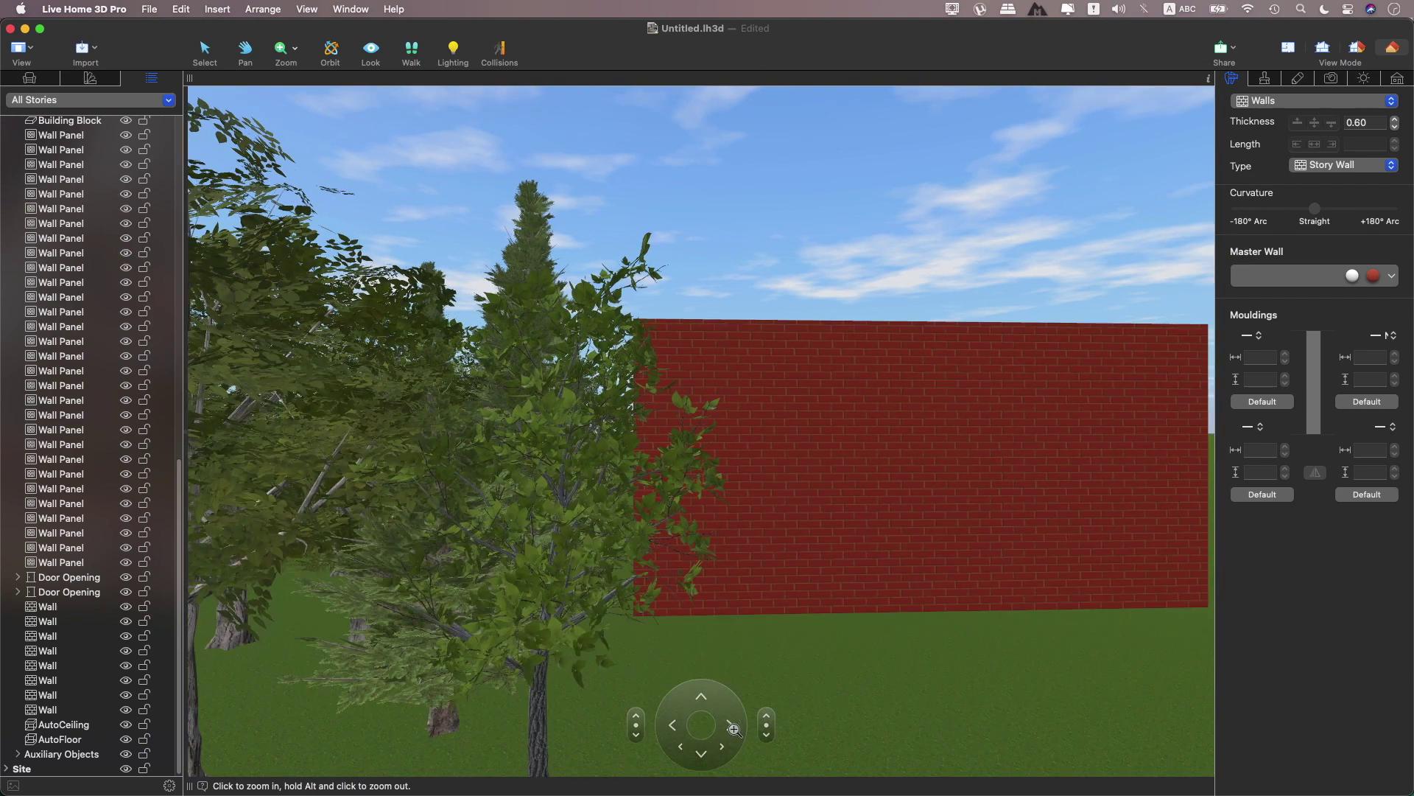
click(796, 647)
click(921, 628)
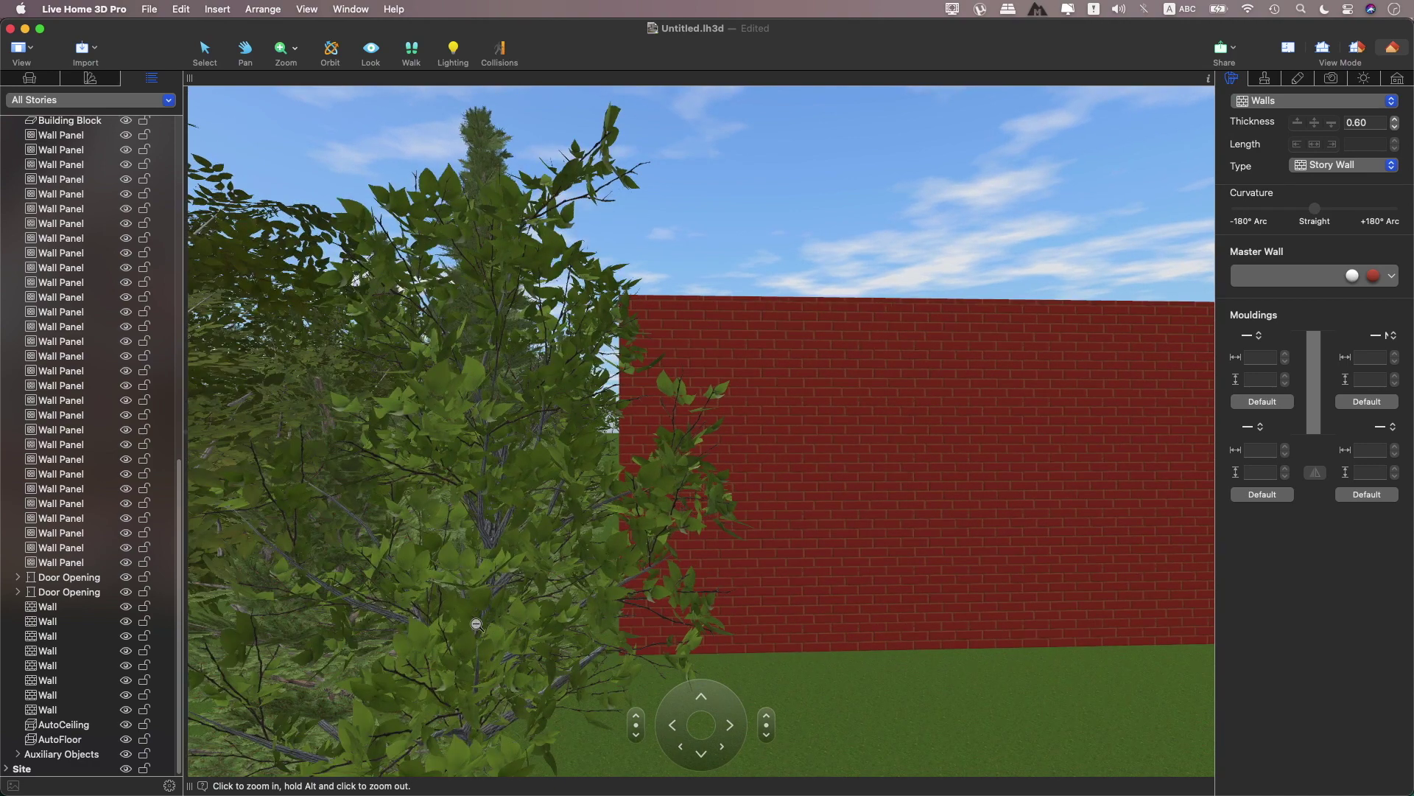
alt+click(519, 683)
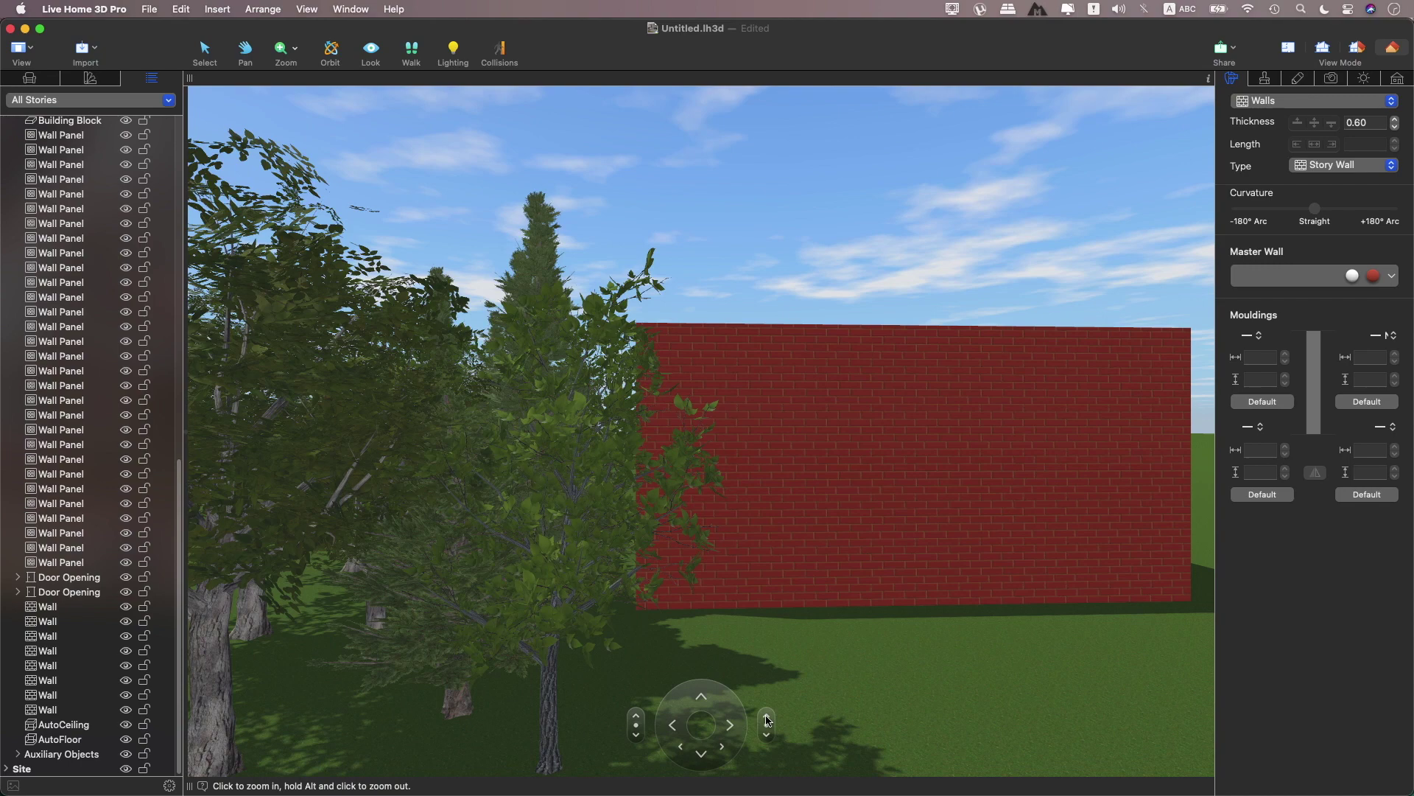
- Raise the camera above the walls to see into the rooms, pull back, and turn the view right
click(766, 718)
click(766, 718)
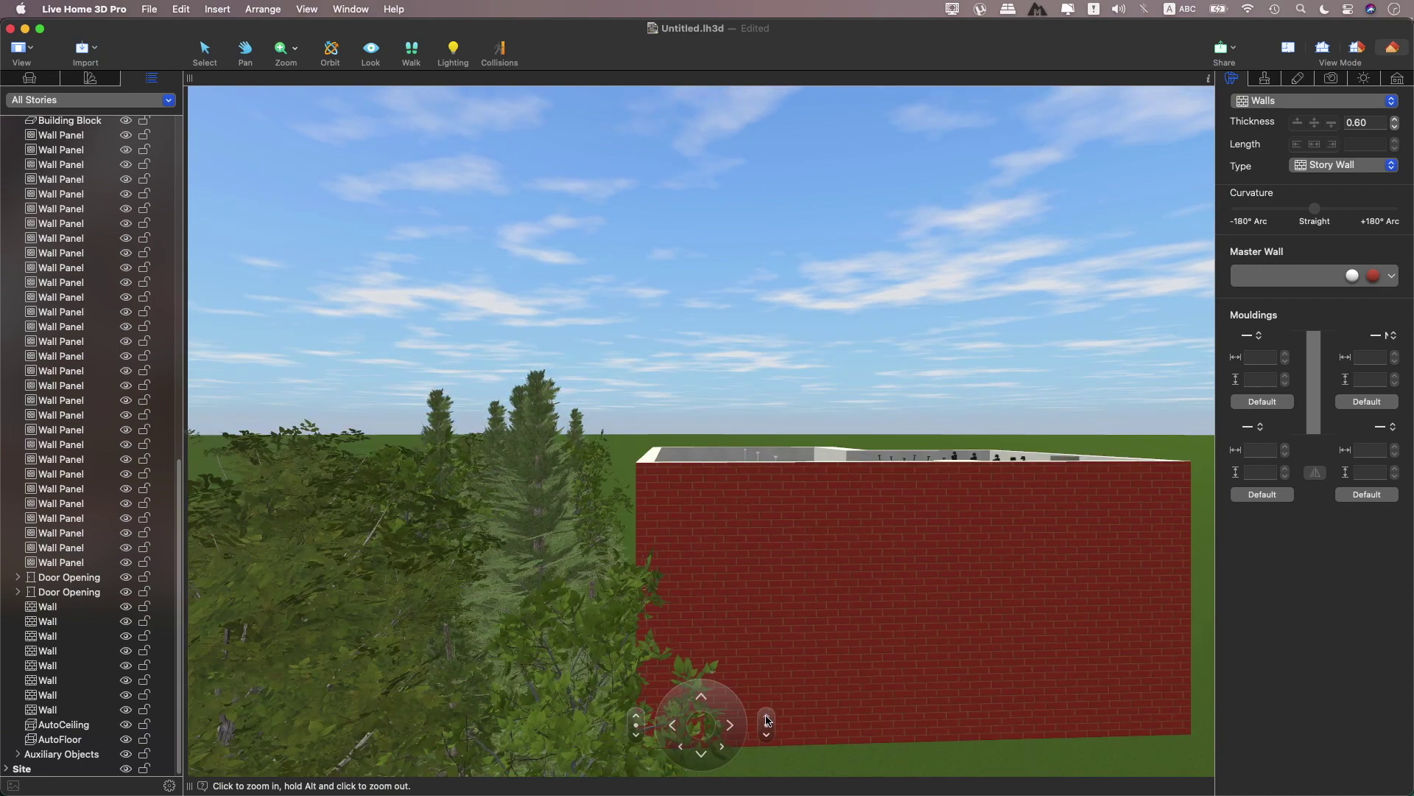
click(766, 719)
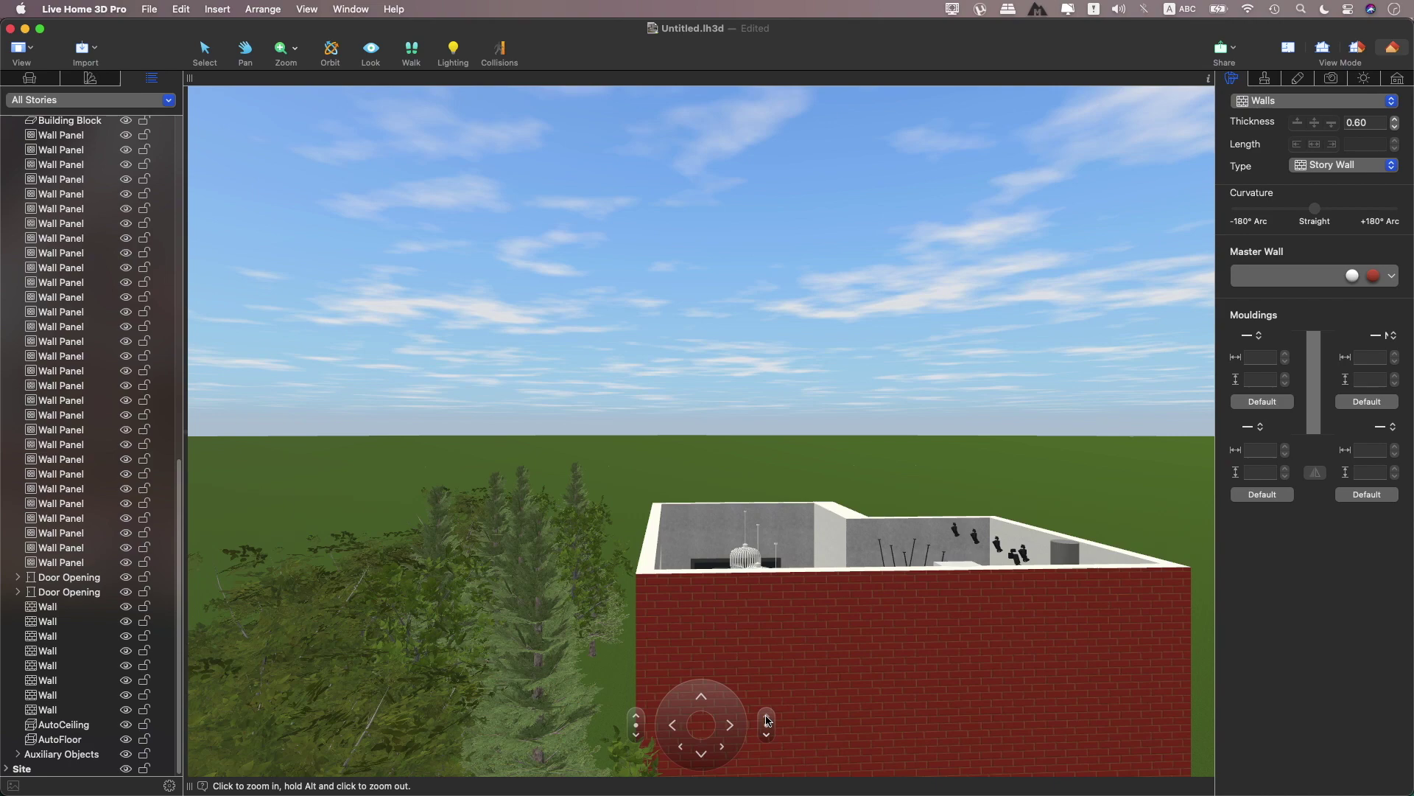
click(766, 718)
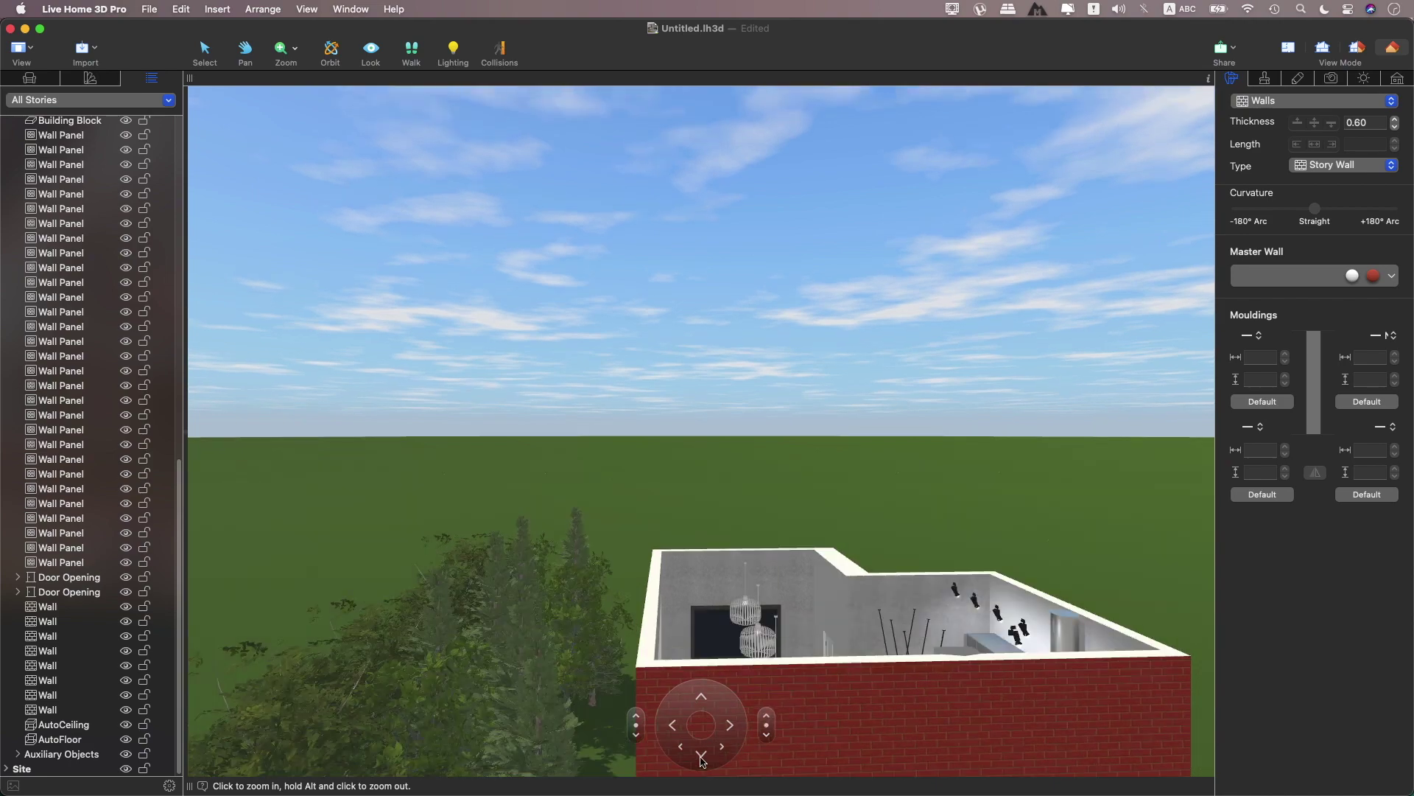
click(701, 756)
click(722, 747)
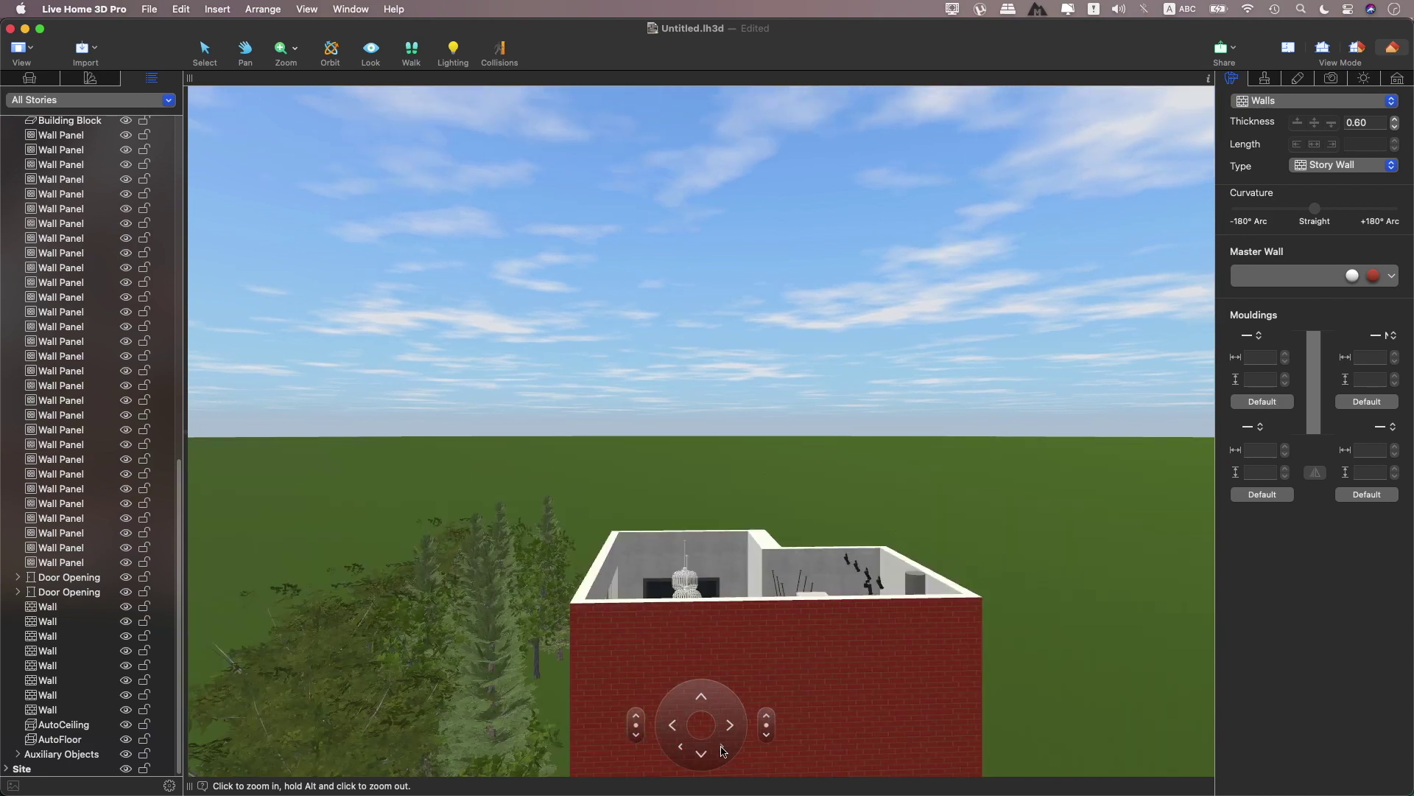
click(722, 750)
click(722, 749)
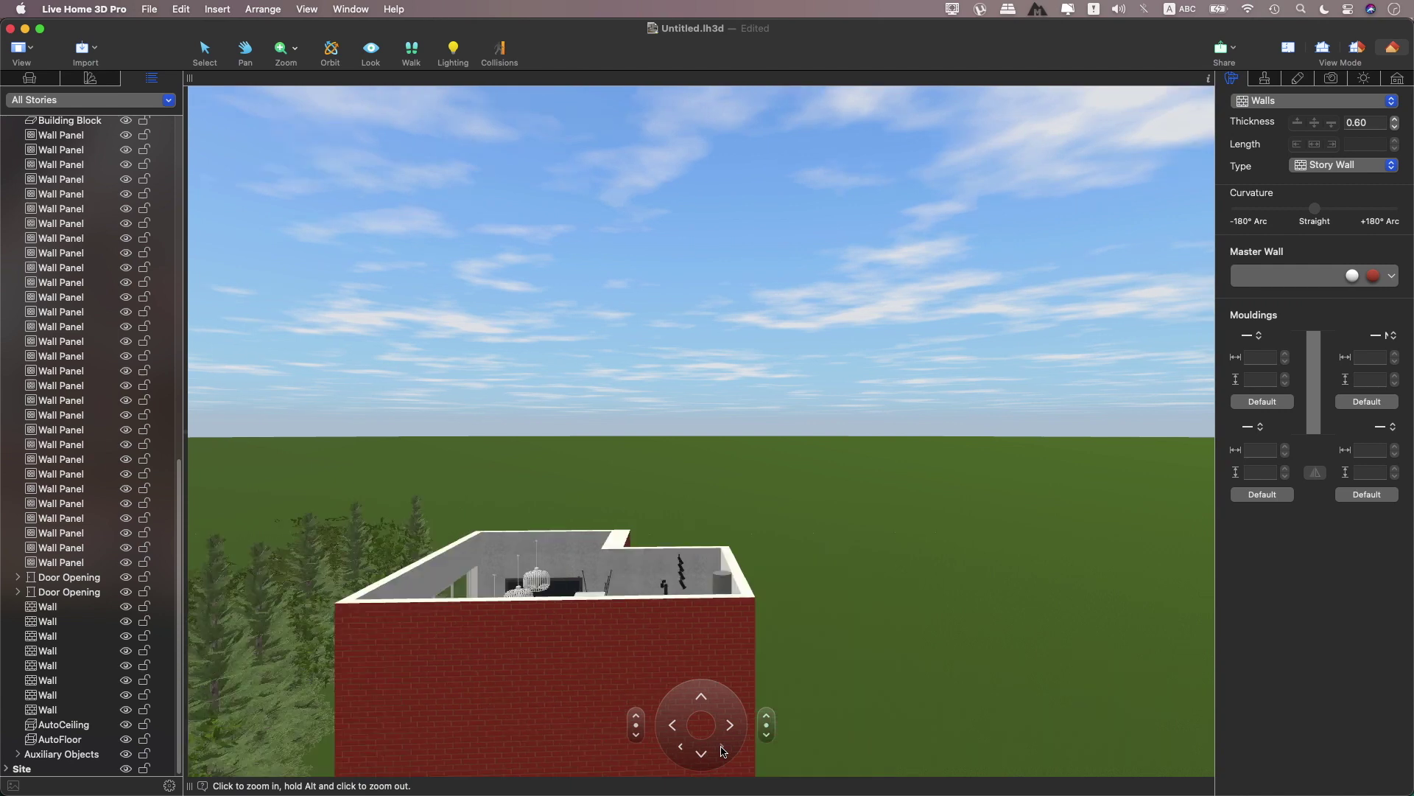
- Pan the 3D view and move the camera in over the building's interior
key(p)
mouse_move(663, 500)
mouse_down()
mouse_move(442, 508)
mouse_move(451, 543)
mouse_up()
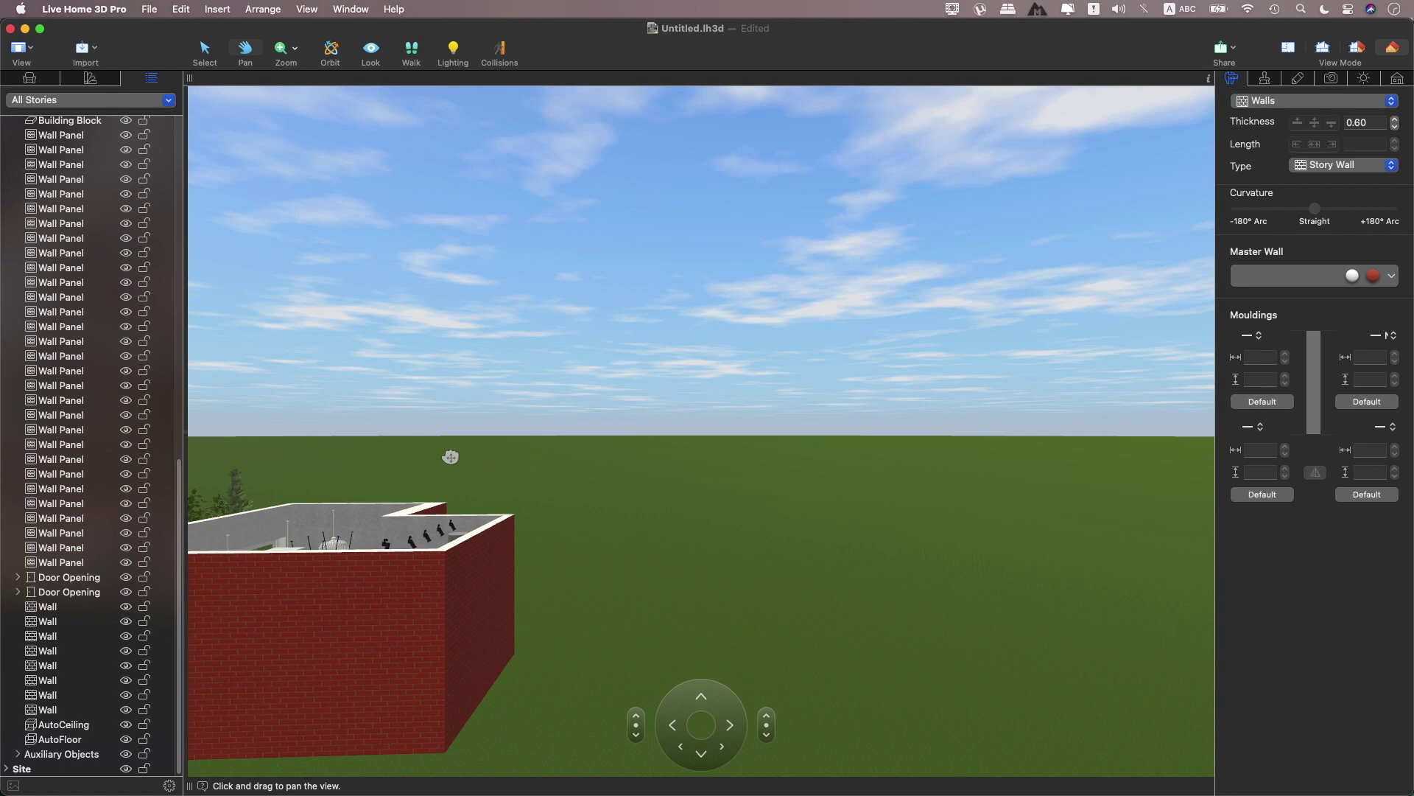
click(638, 717)
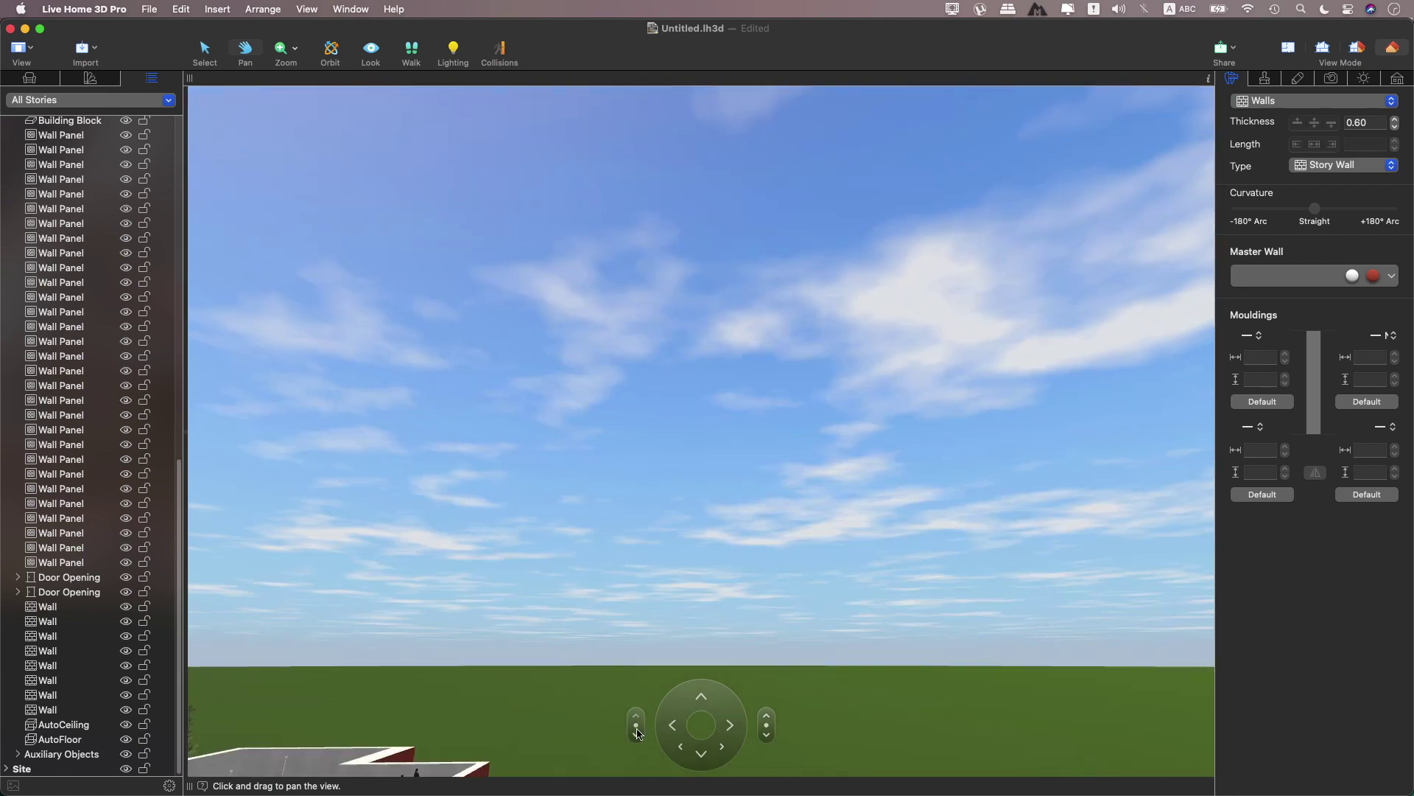
click(636, 734)
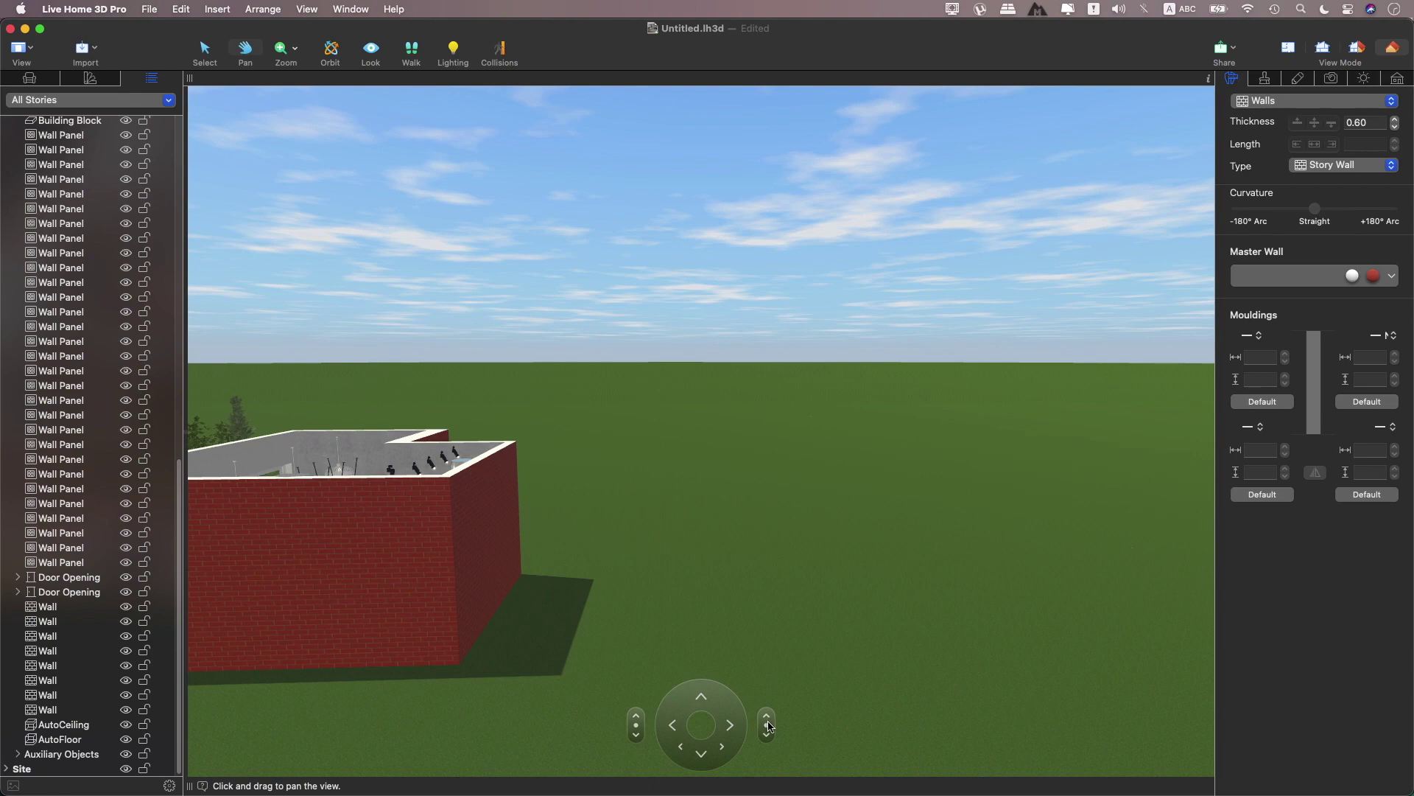
click(730, 725)
click(671, 726)
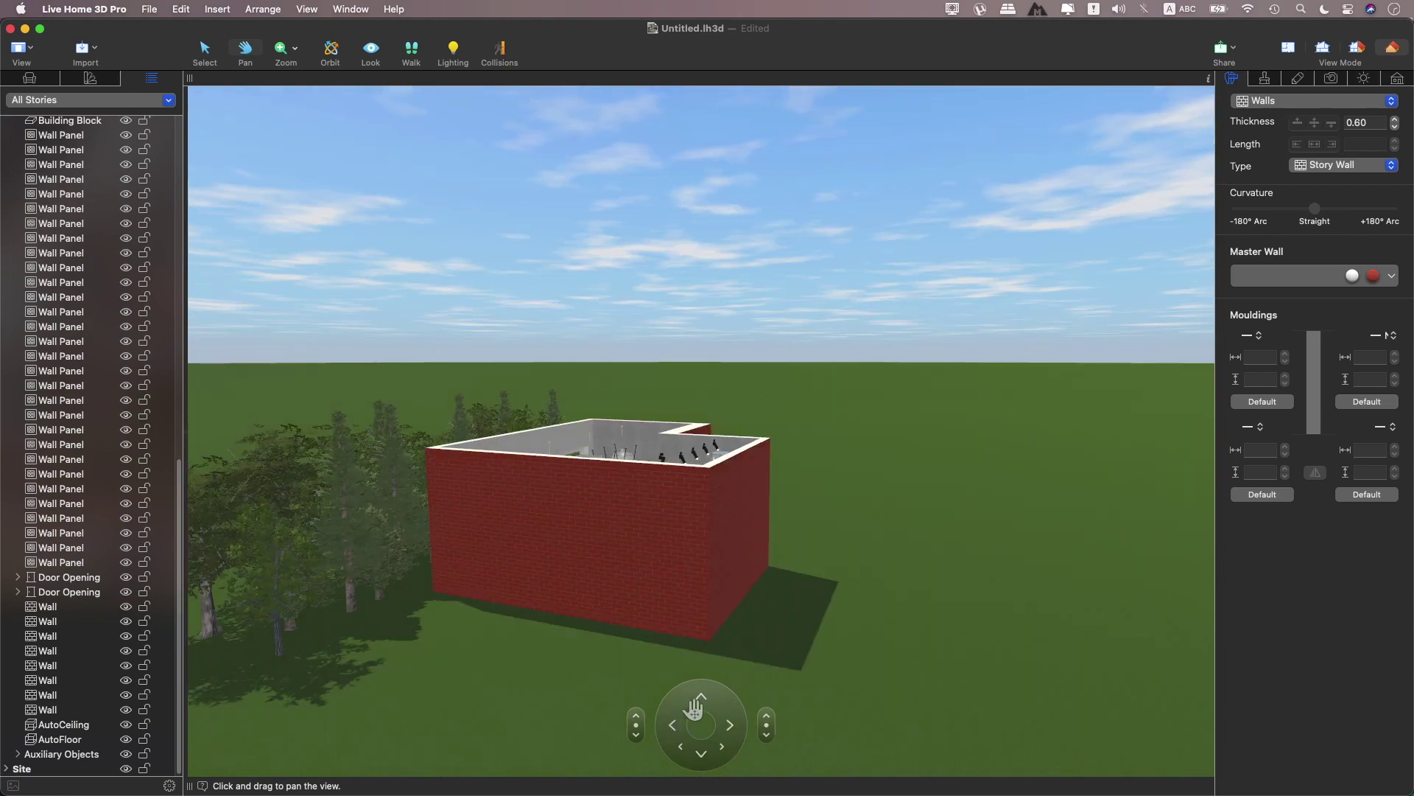
click(701, 706)
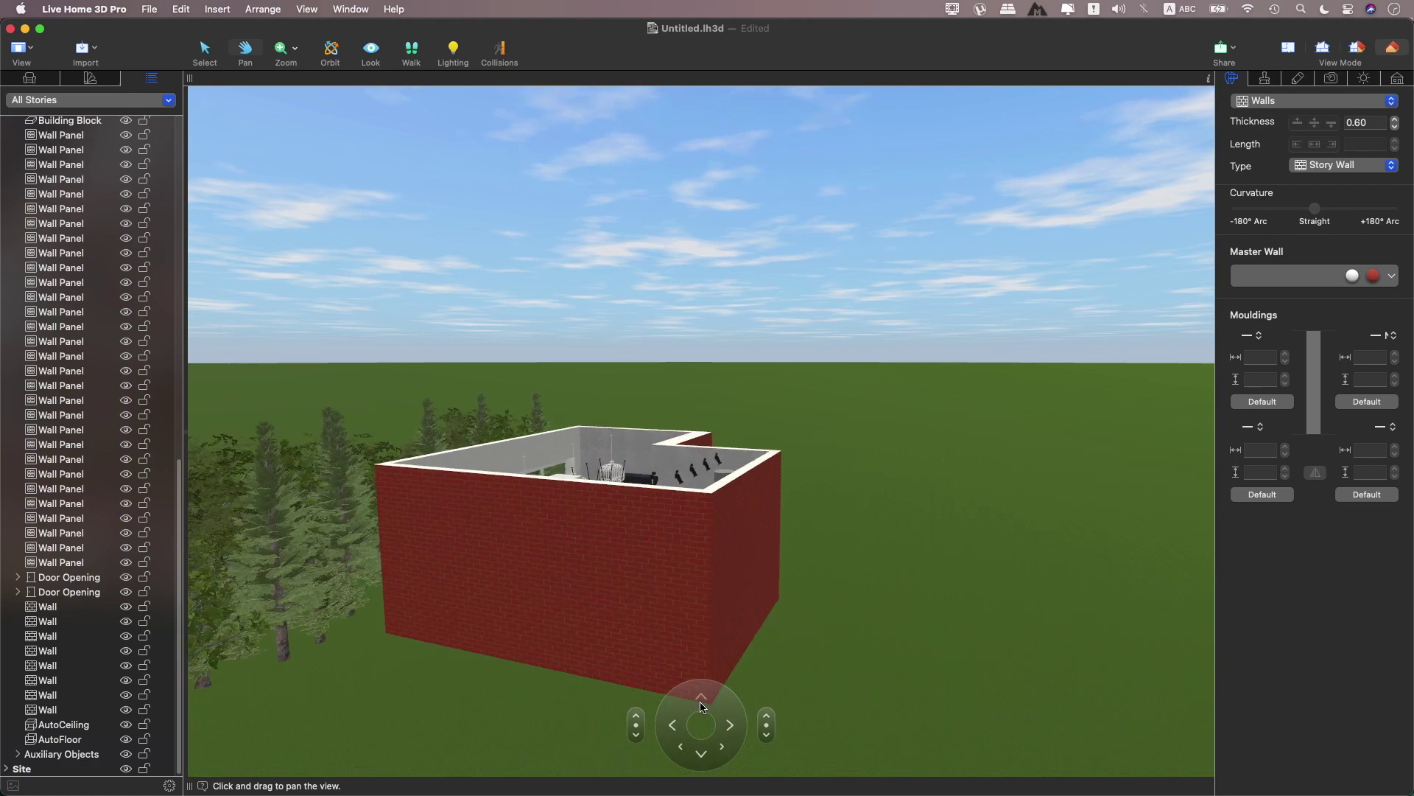
click(701, 705)
click(702, 706)
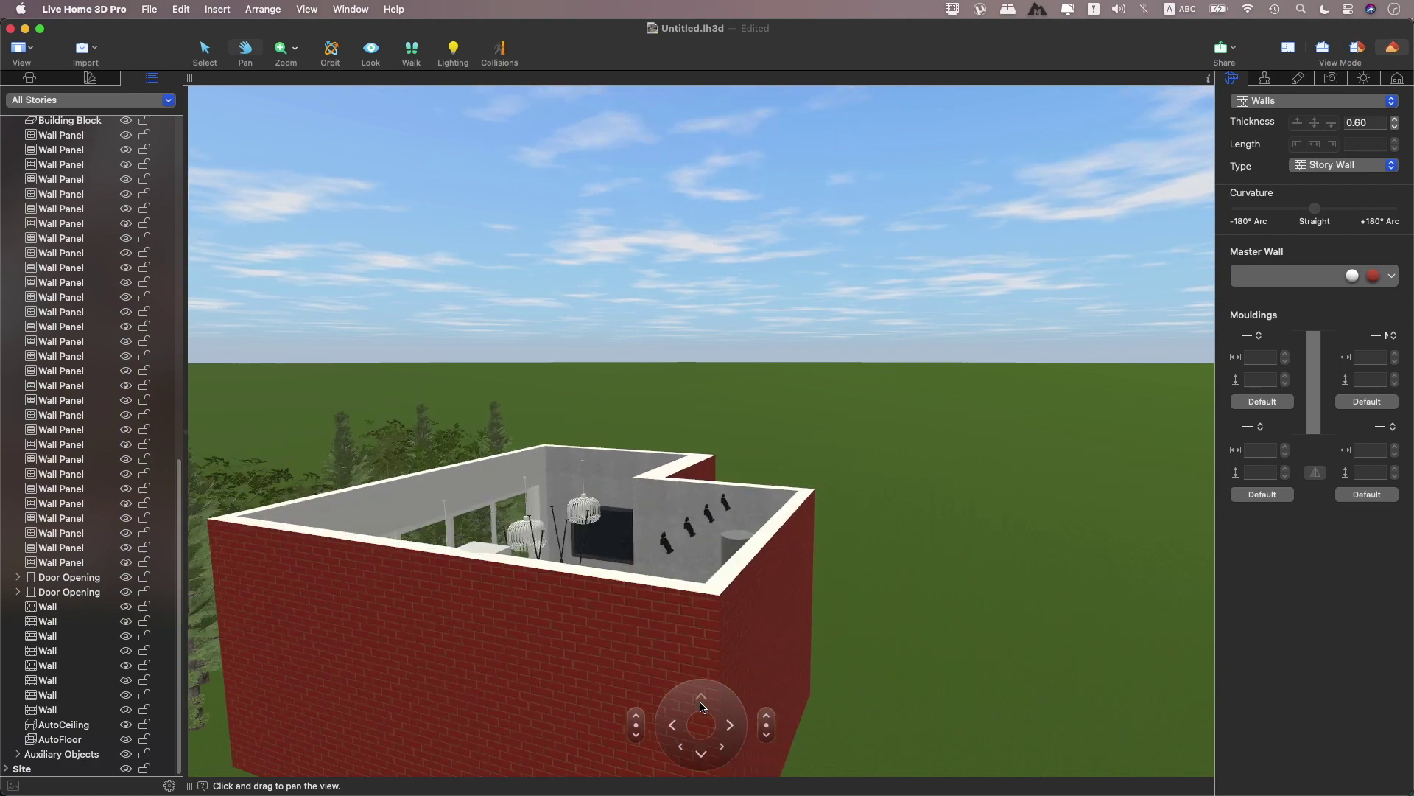
- Turn across the room and pan down until the floor and dining table show
click(701, 706)
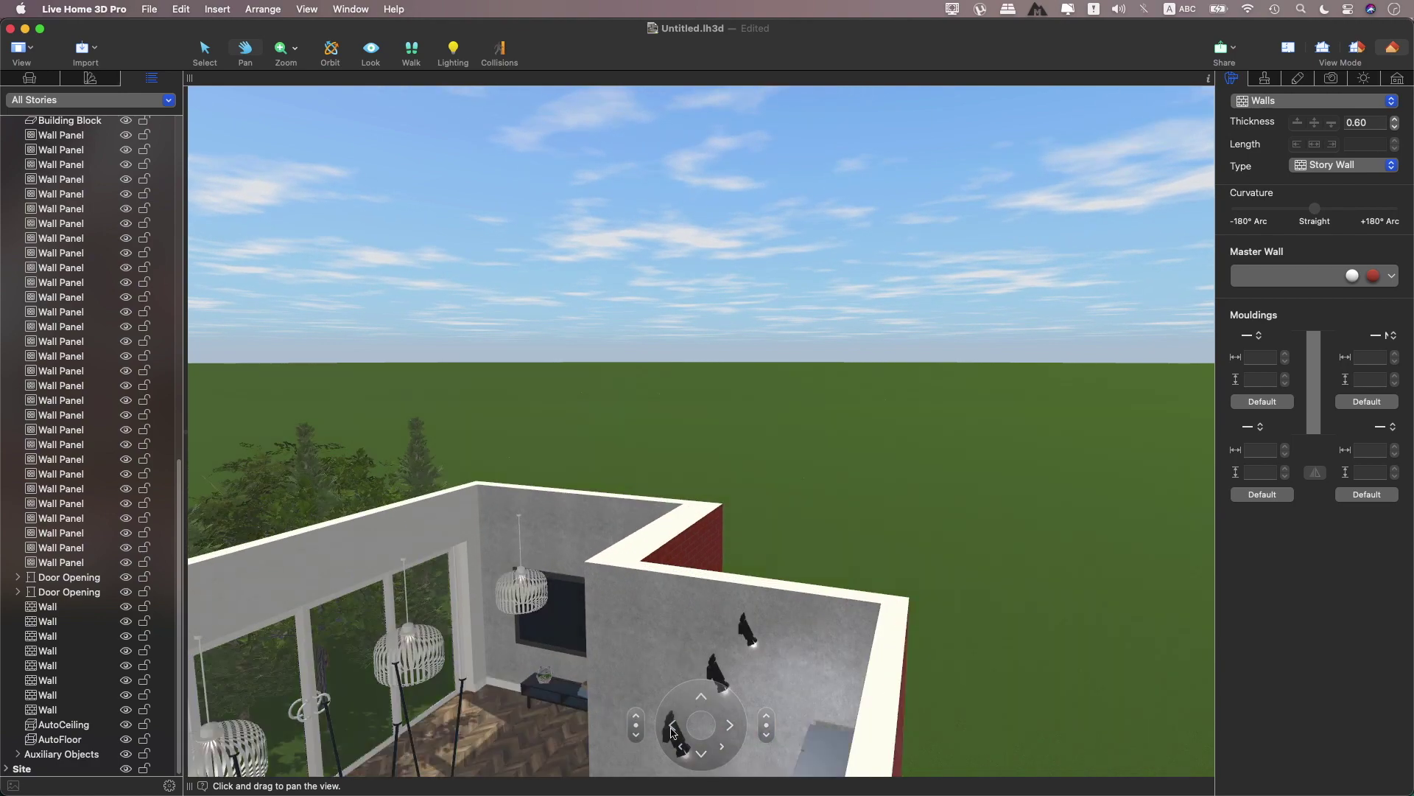
click(672, 731)
click(672, 732)
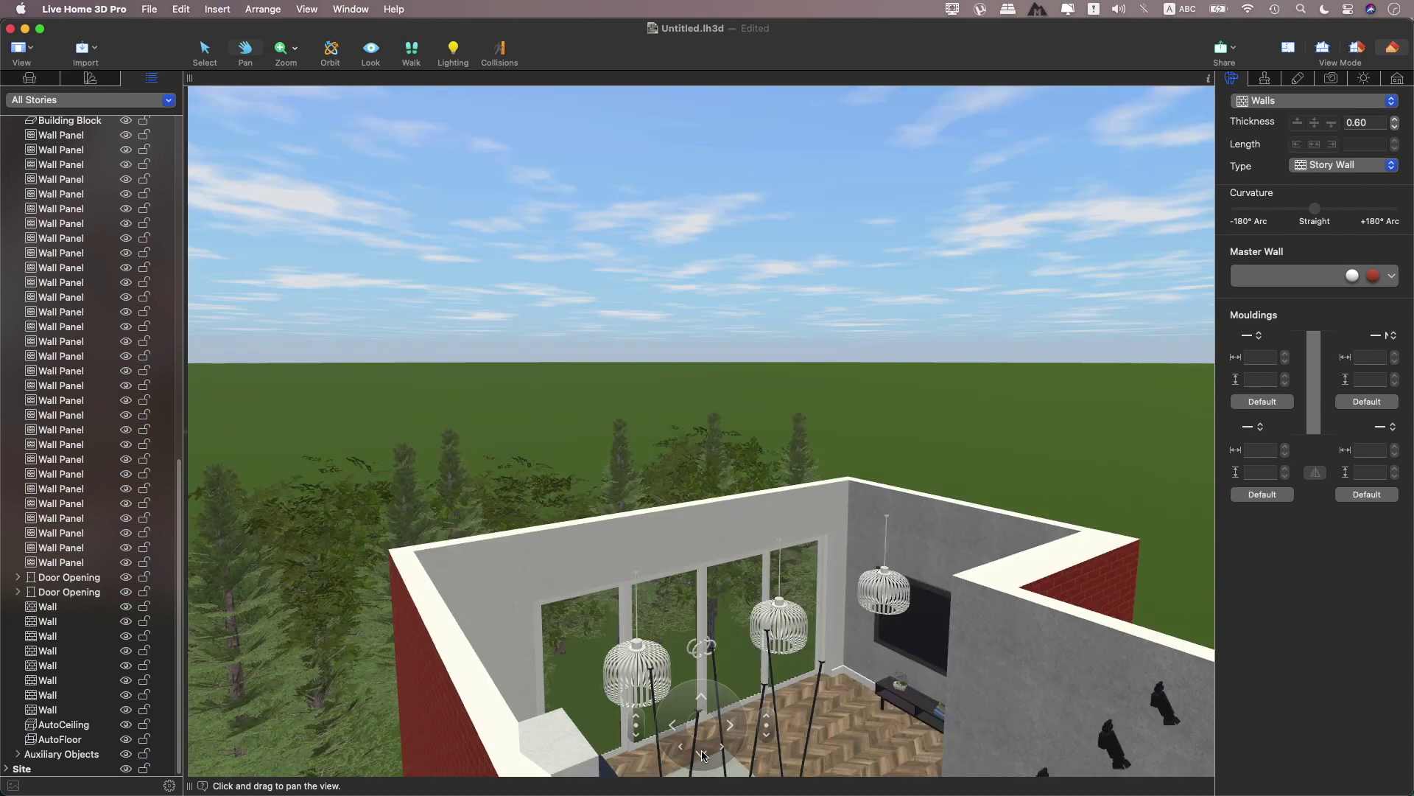
click(702, 753)
click(702, 753)
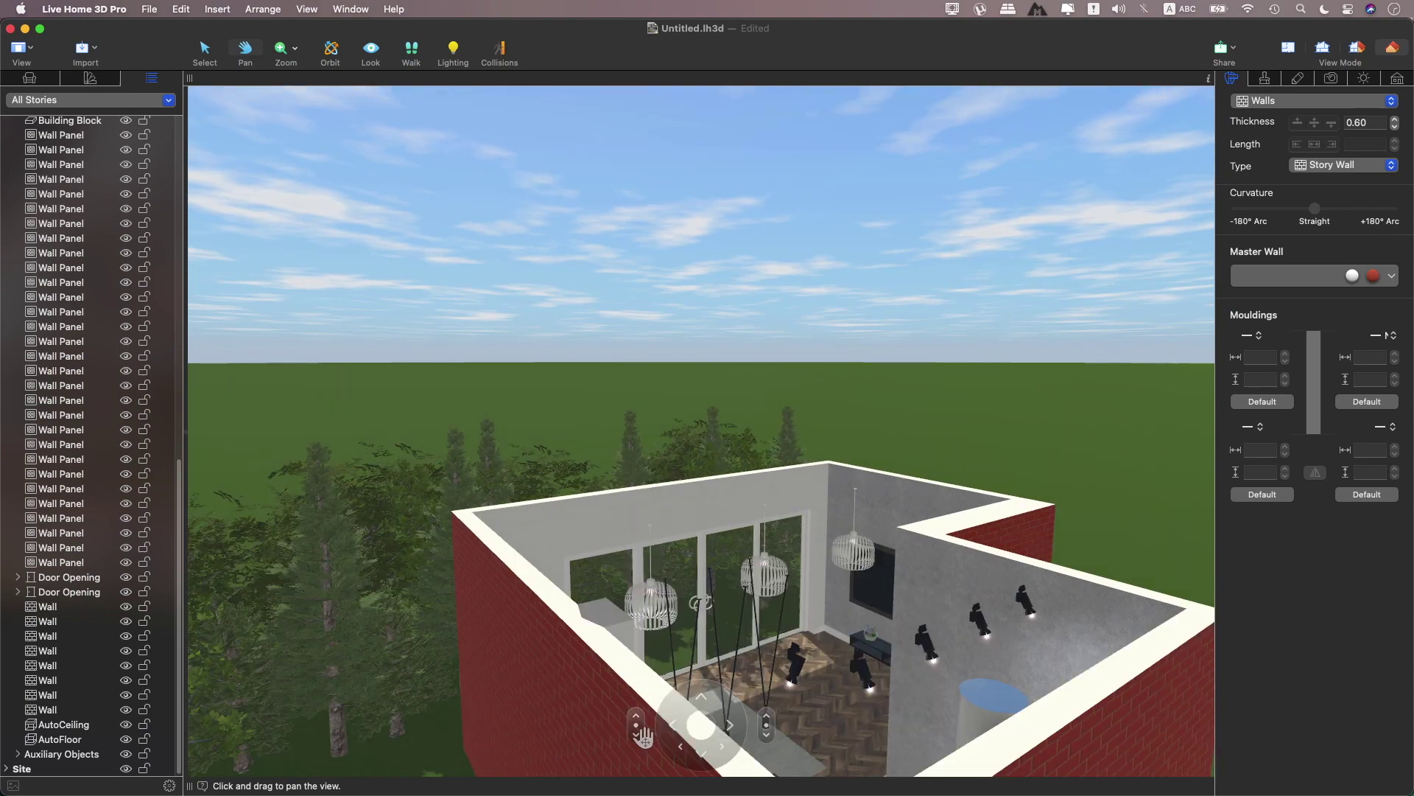
click(638, 739)
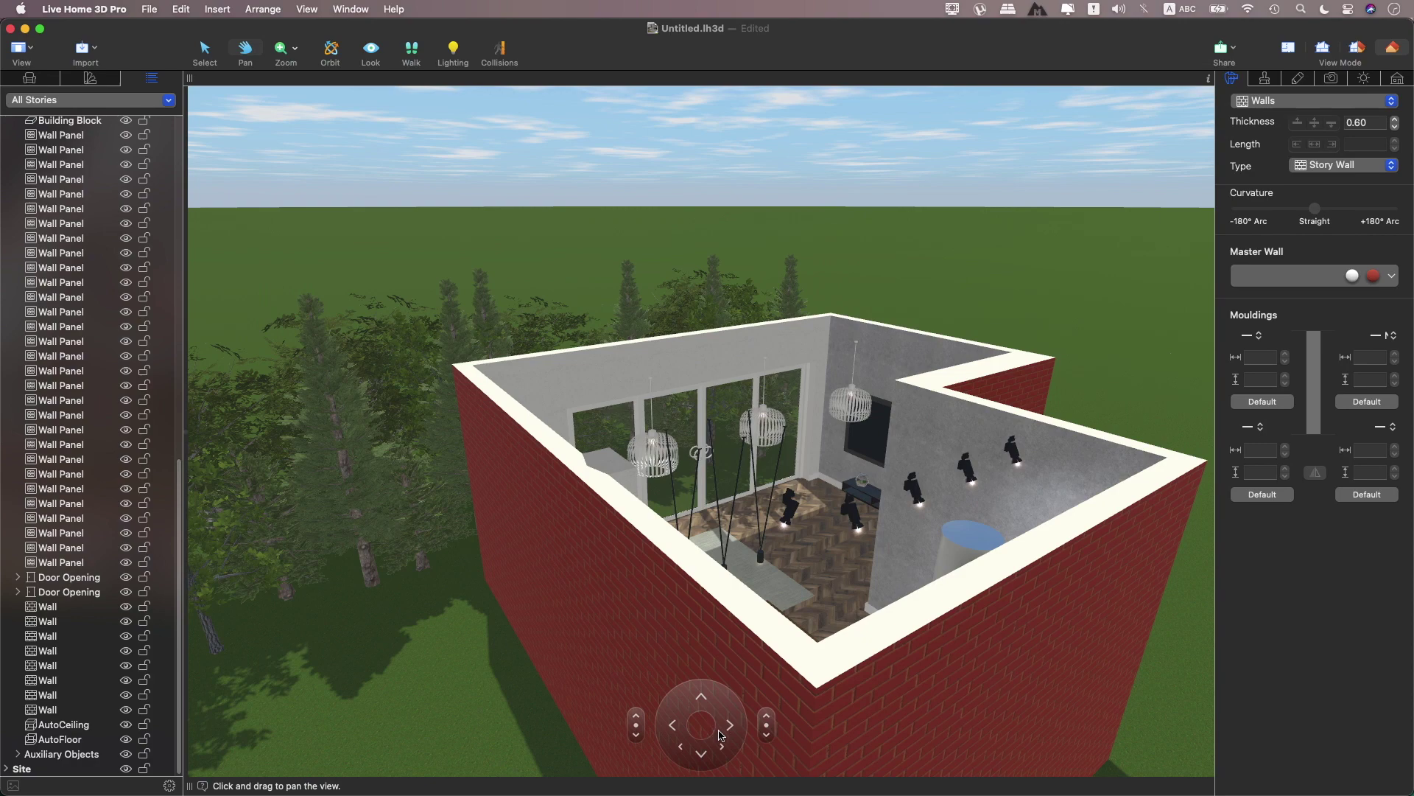
click(730, 725)
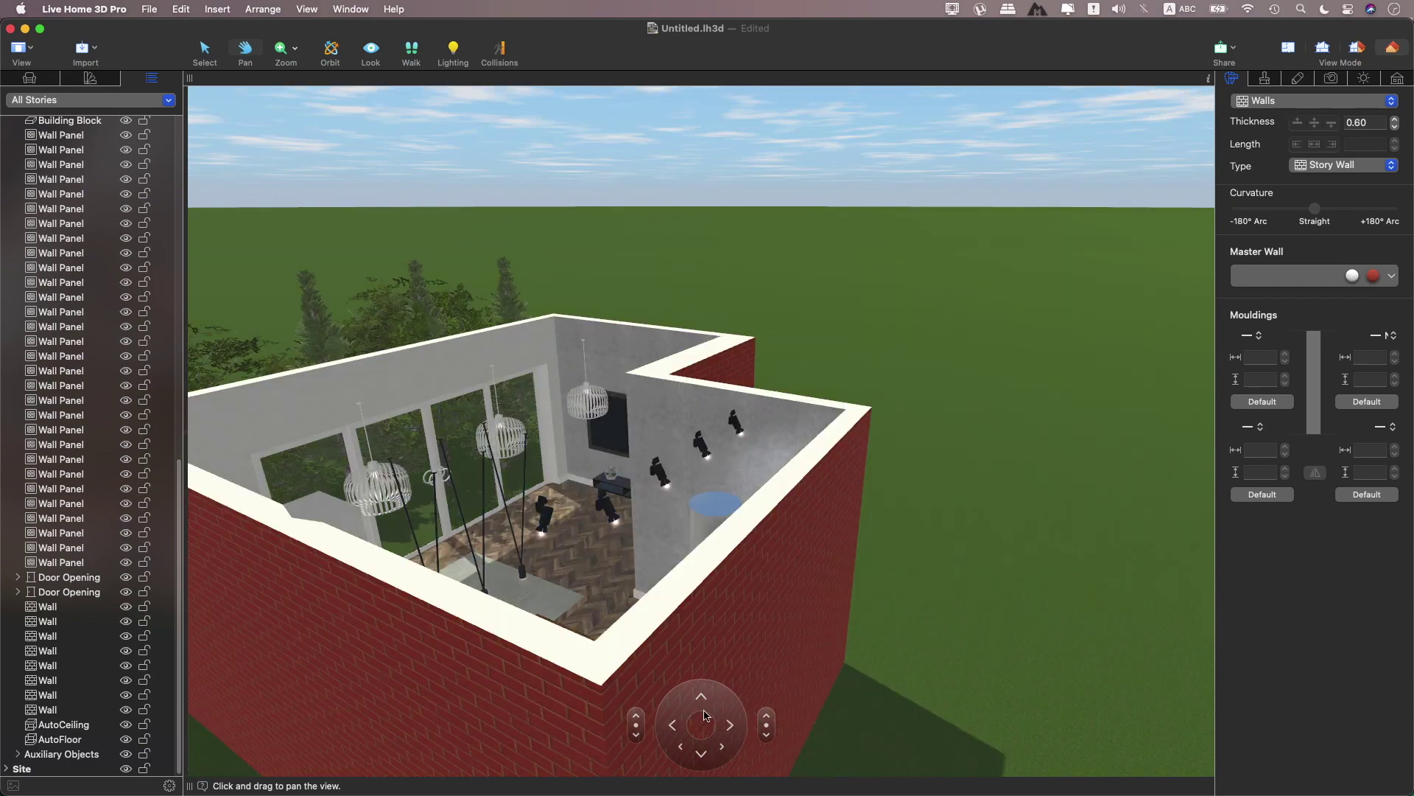
click(701, 700)
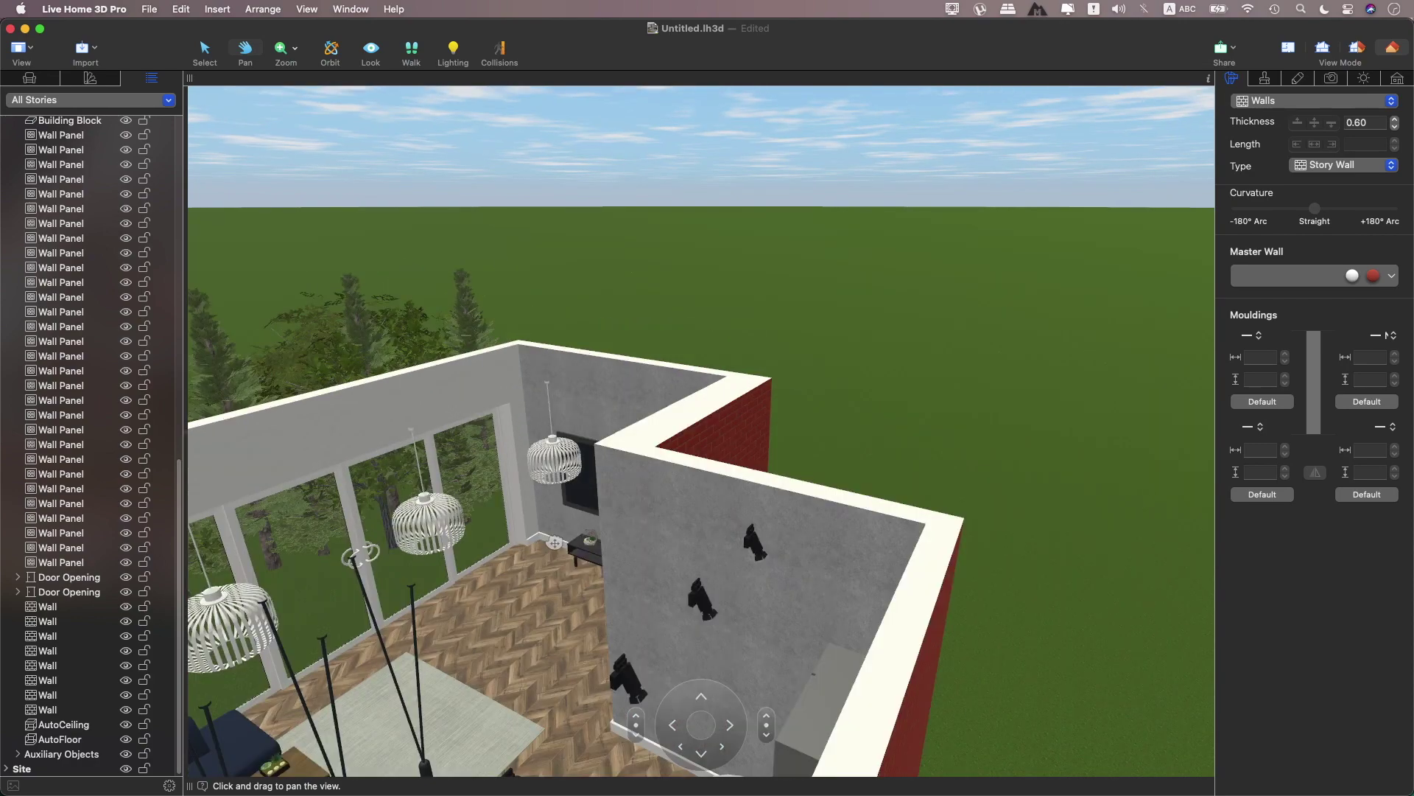
mouse_move(555, 543)
mouse_down()
mouse_move(504, 310)
mouse_move(584, 546)
mouse_move(948, 452)
mouse_move(743, 746)
mouse_up()
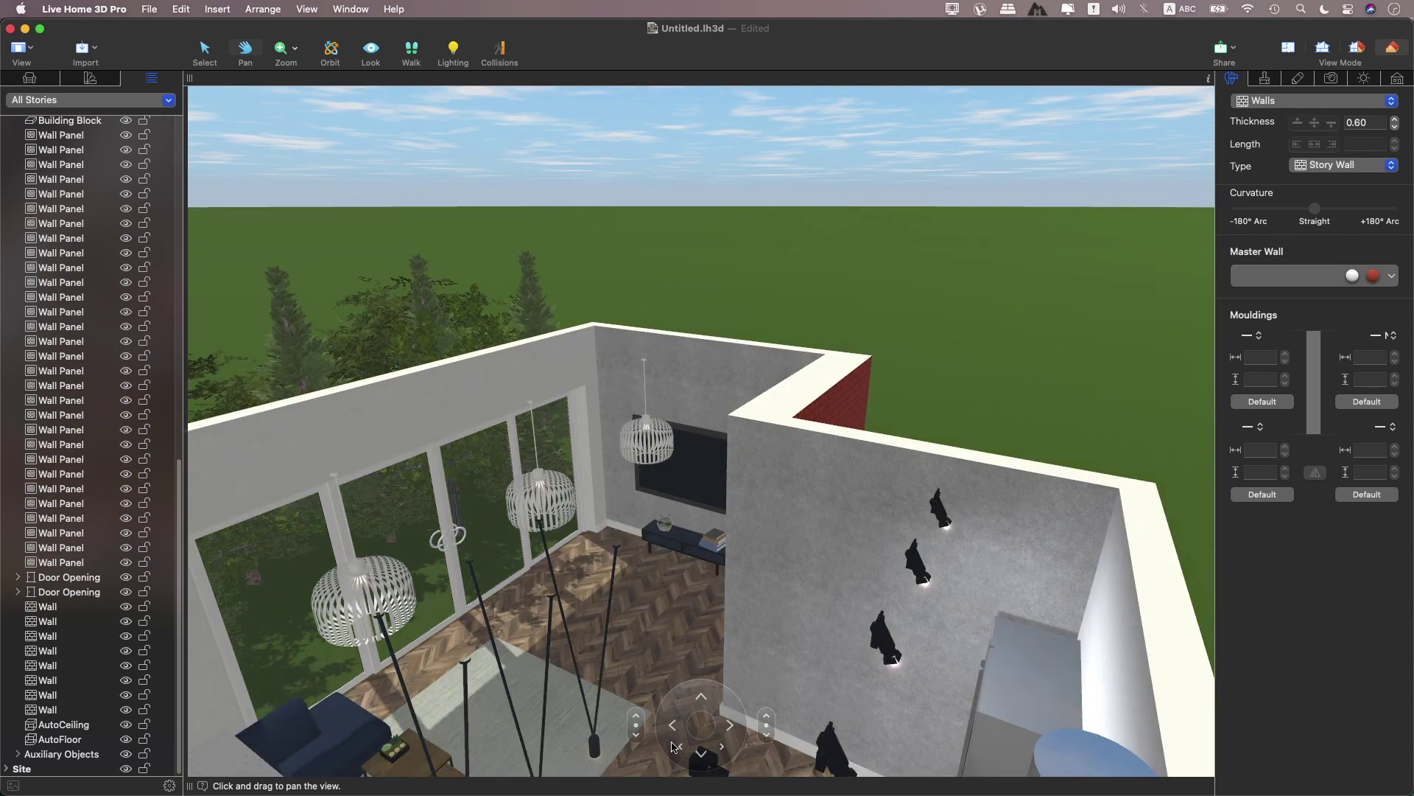
click(638, 736)
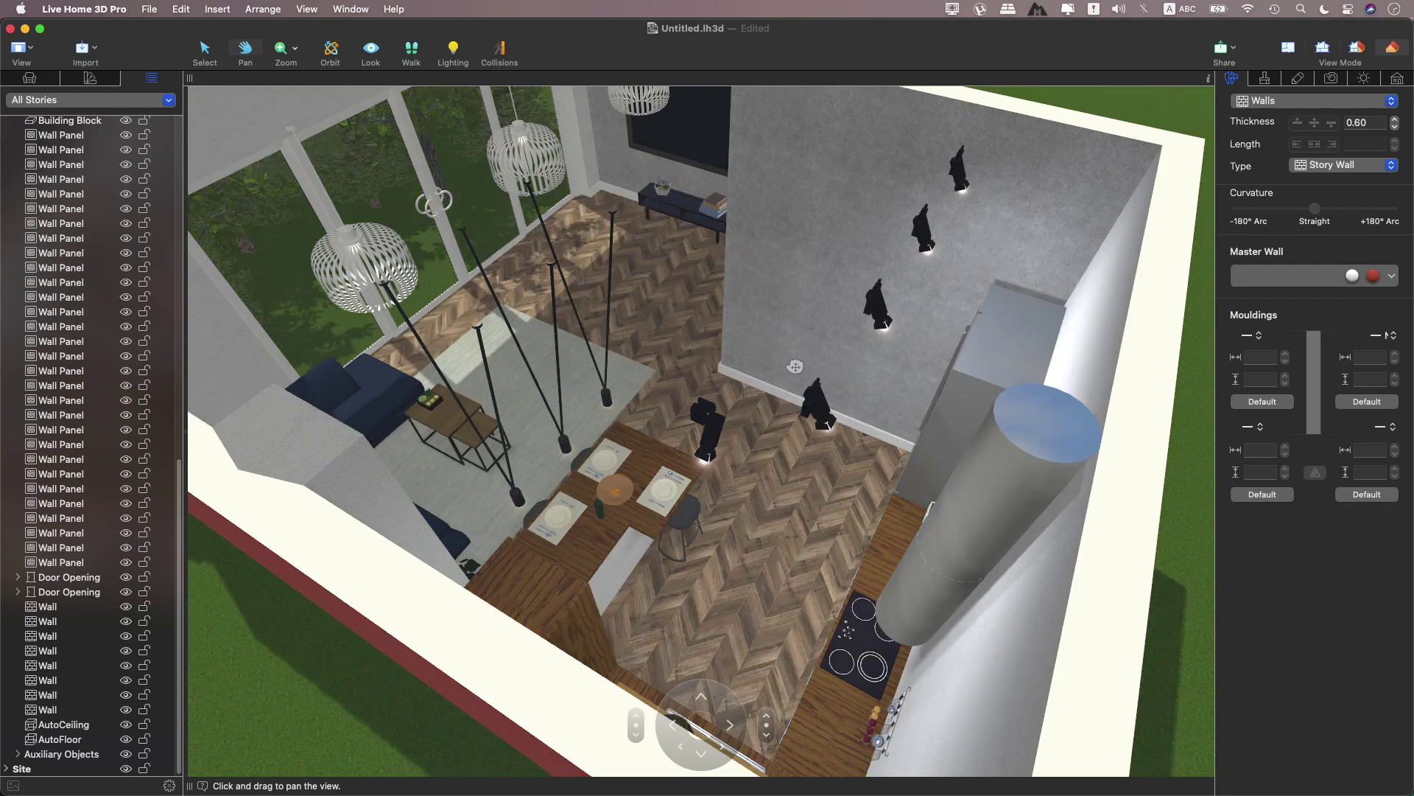
mouse_move(795, 366)
mouse_down()
mouse_move(794, 388)
mouse_move(1036, 546)
mouse_up()
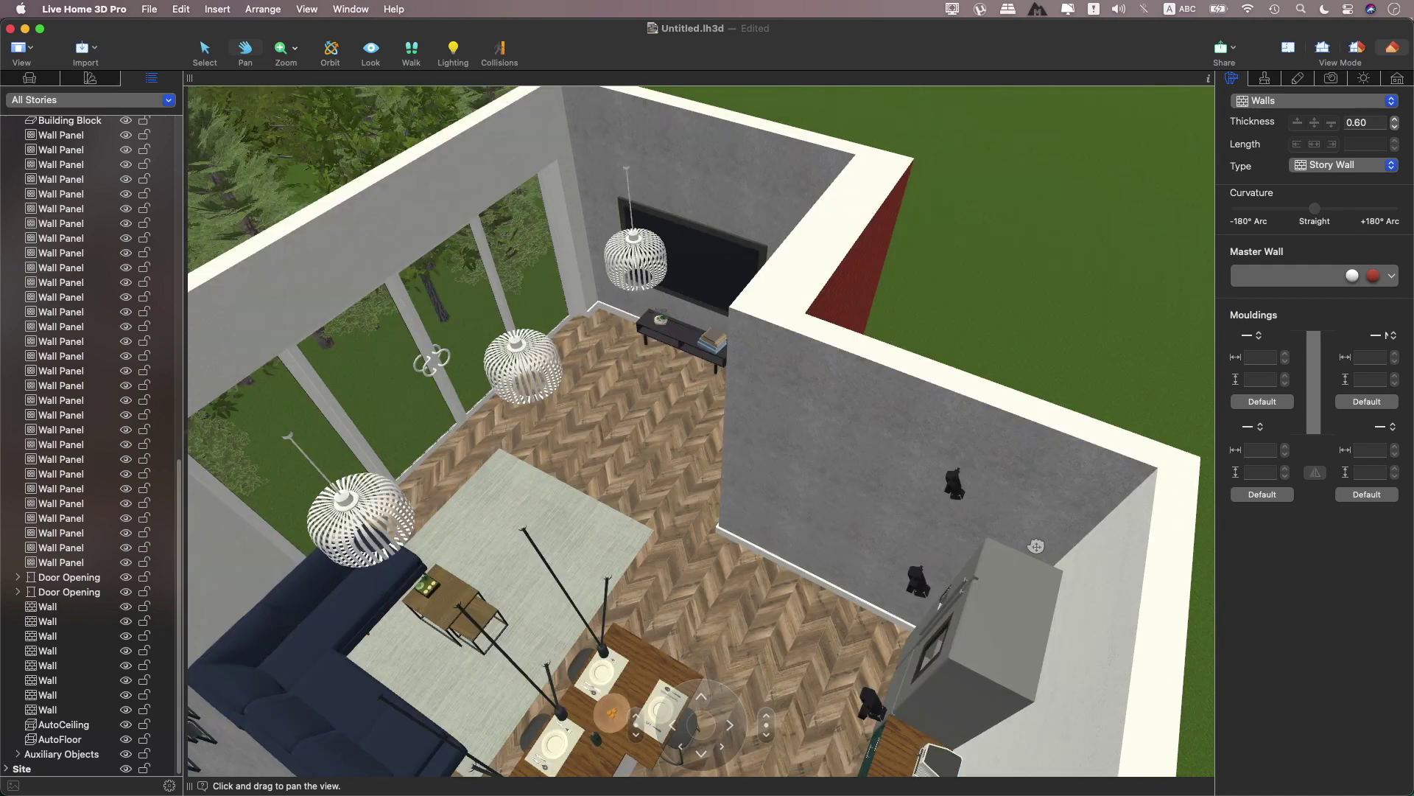
mouse_move(767, 582)
mouse_down()
mouse_move(906, 621)
mouse_move(1090, 726)
mouse_up()
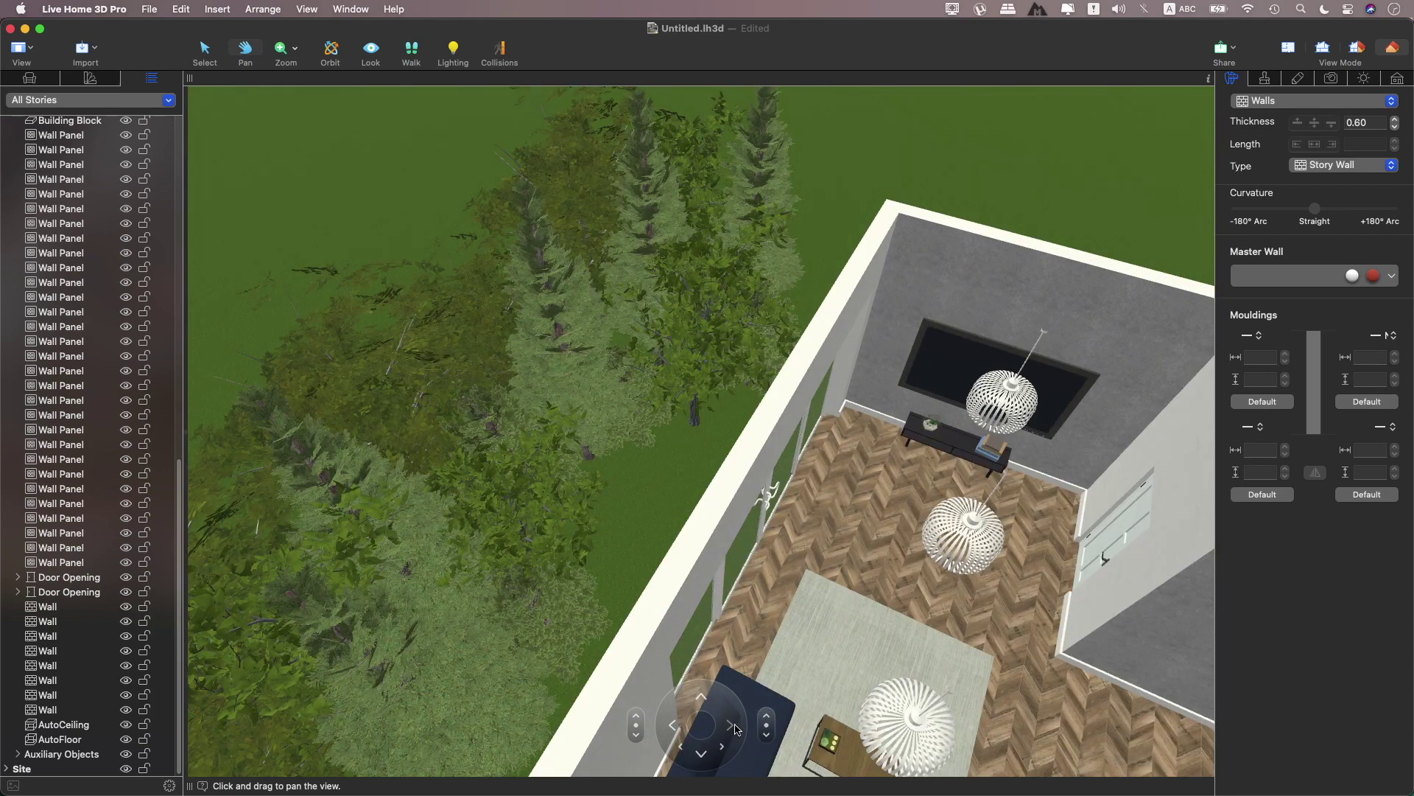
- Shift the view toward the kitchen and dining area past the red brick wall
click(735, 729)
click(736, 726)
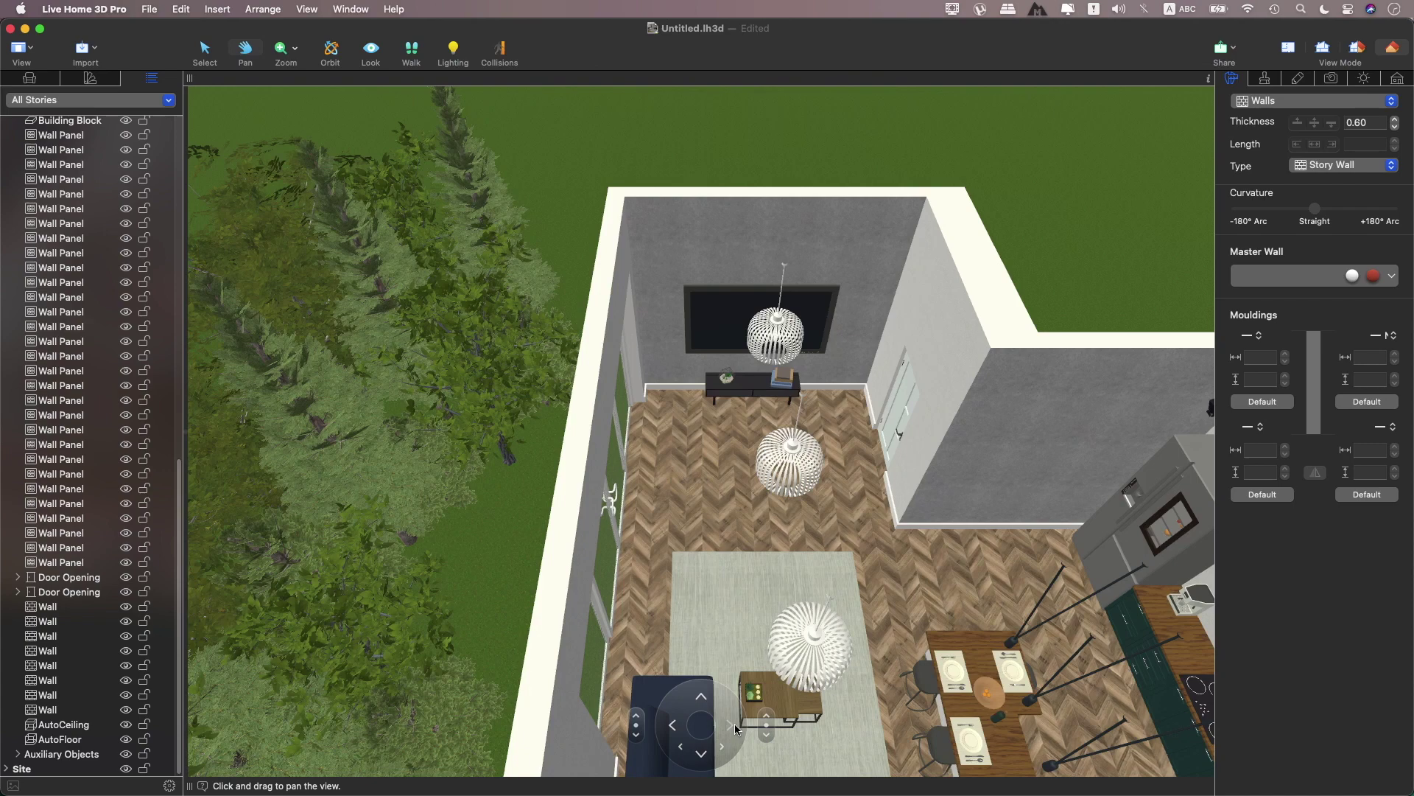
click(736, 726)
drag(736, 723, 642, 481)
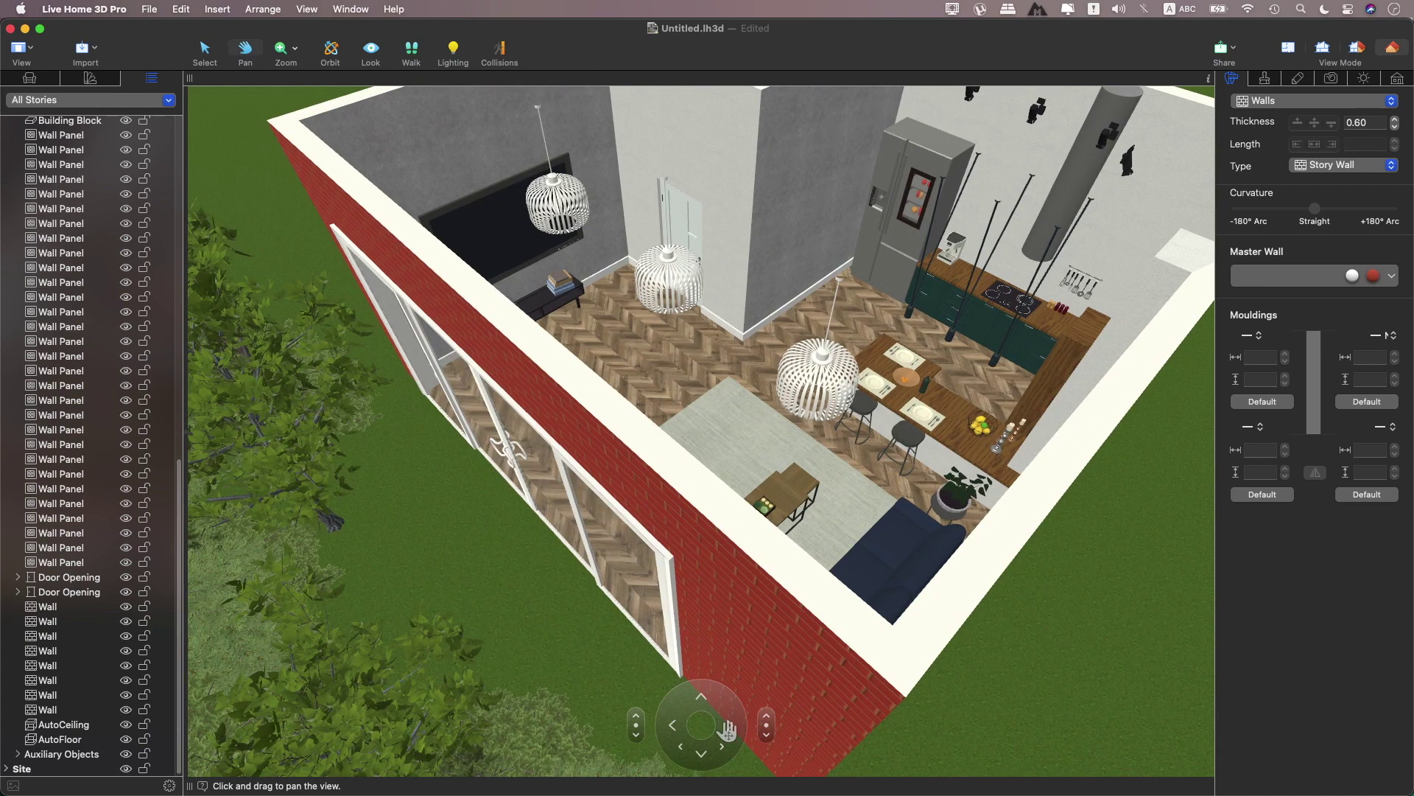
drag(643, 481, 728, 730)
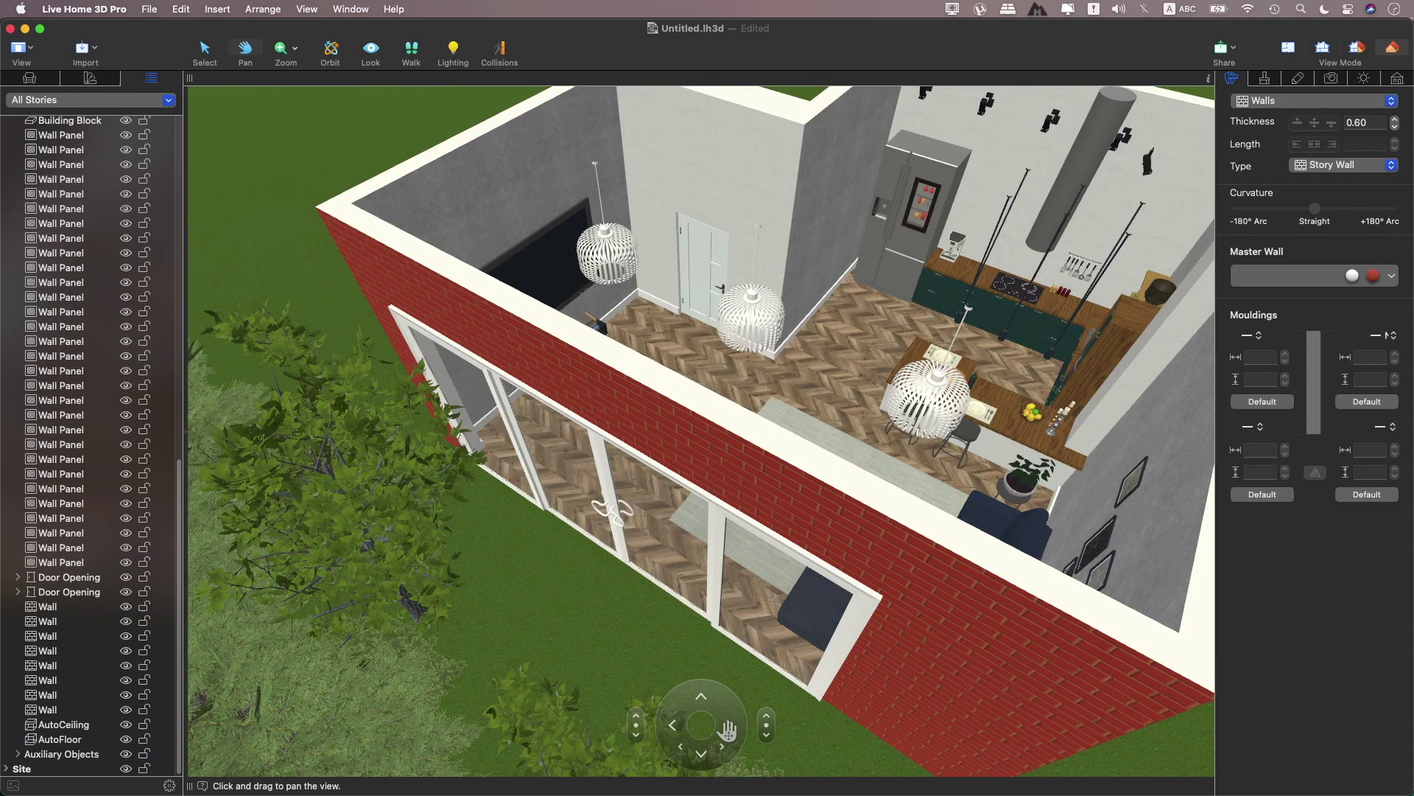
click(728, 728)
drag(683, 557, 705, 643)
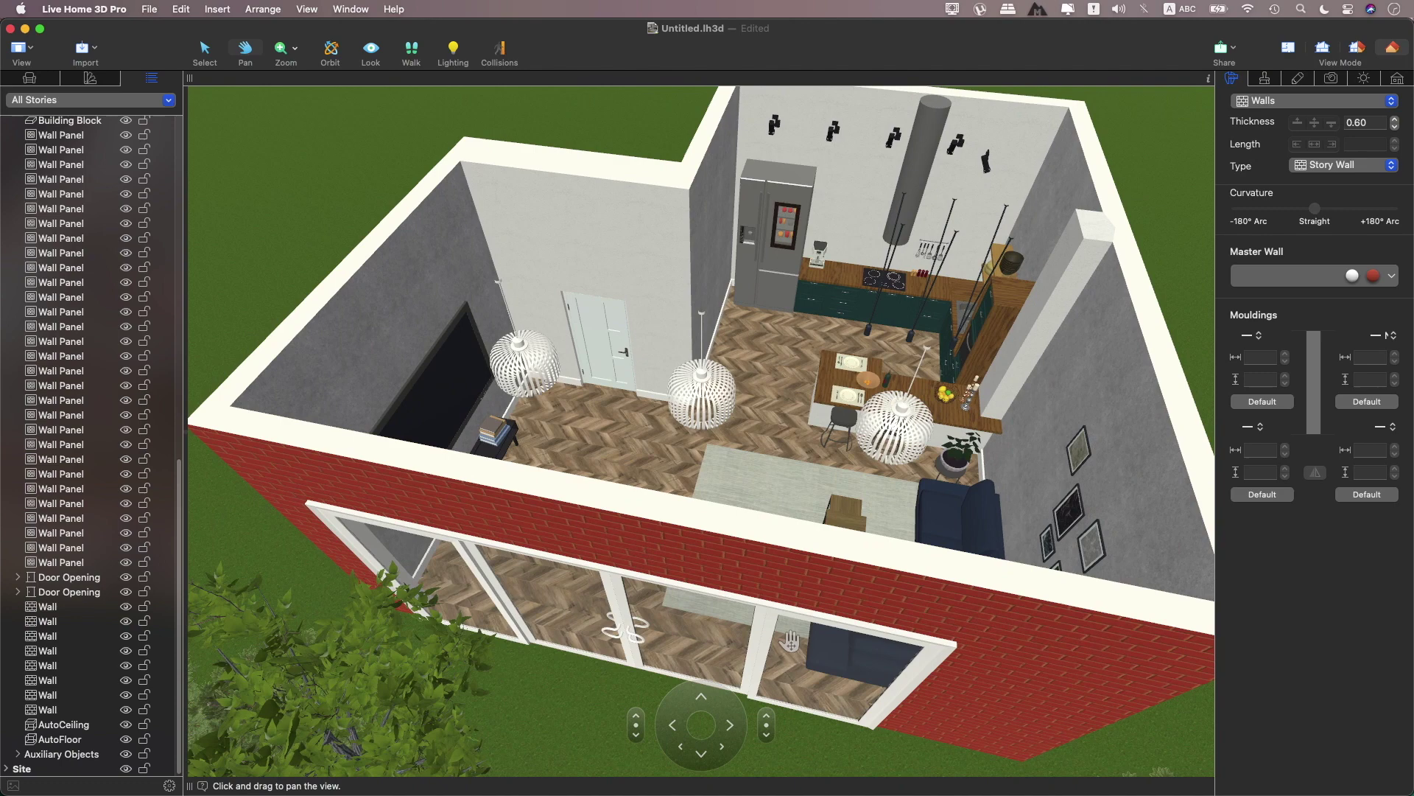
click(637, 735)
click(638, 737)
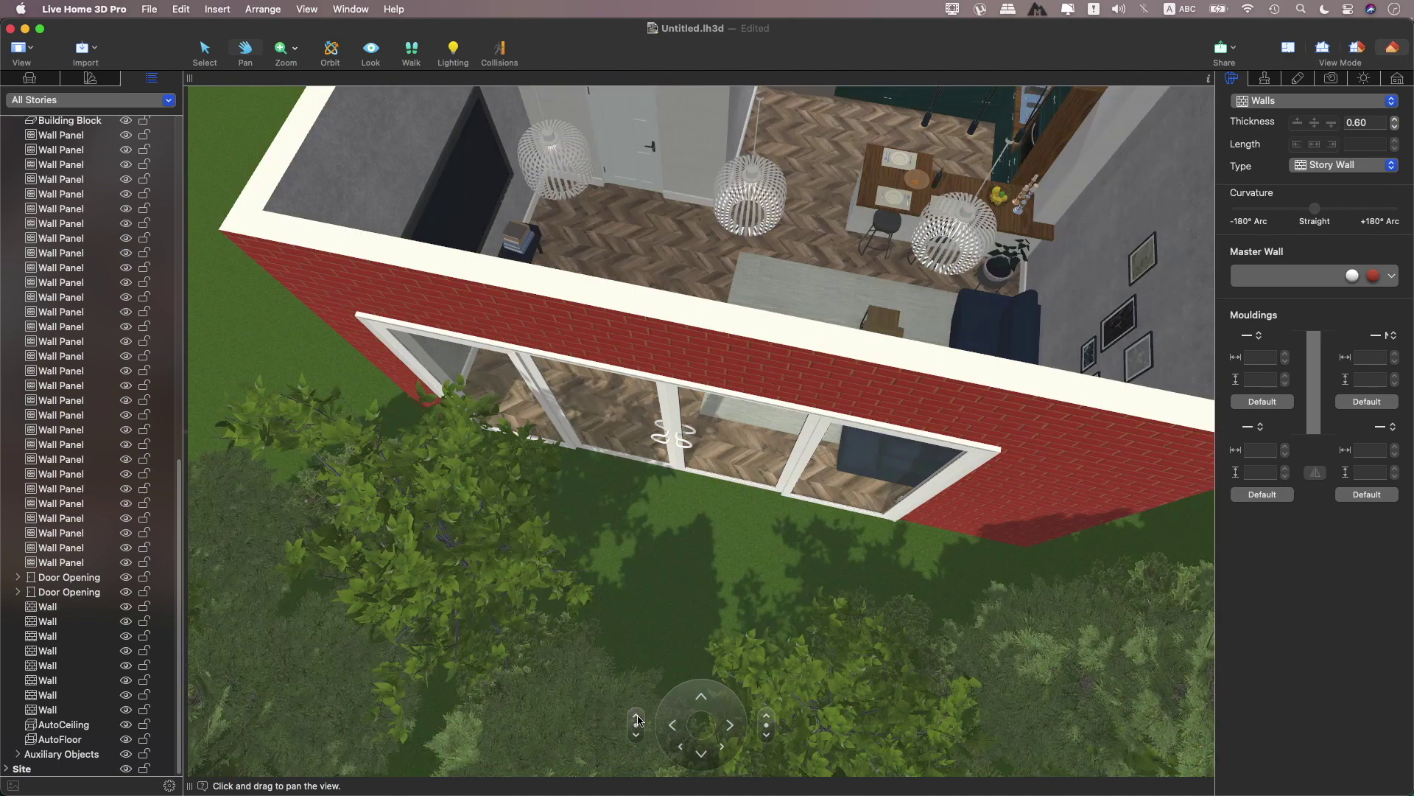
click(638, 718)
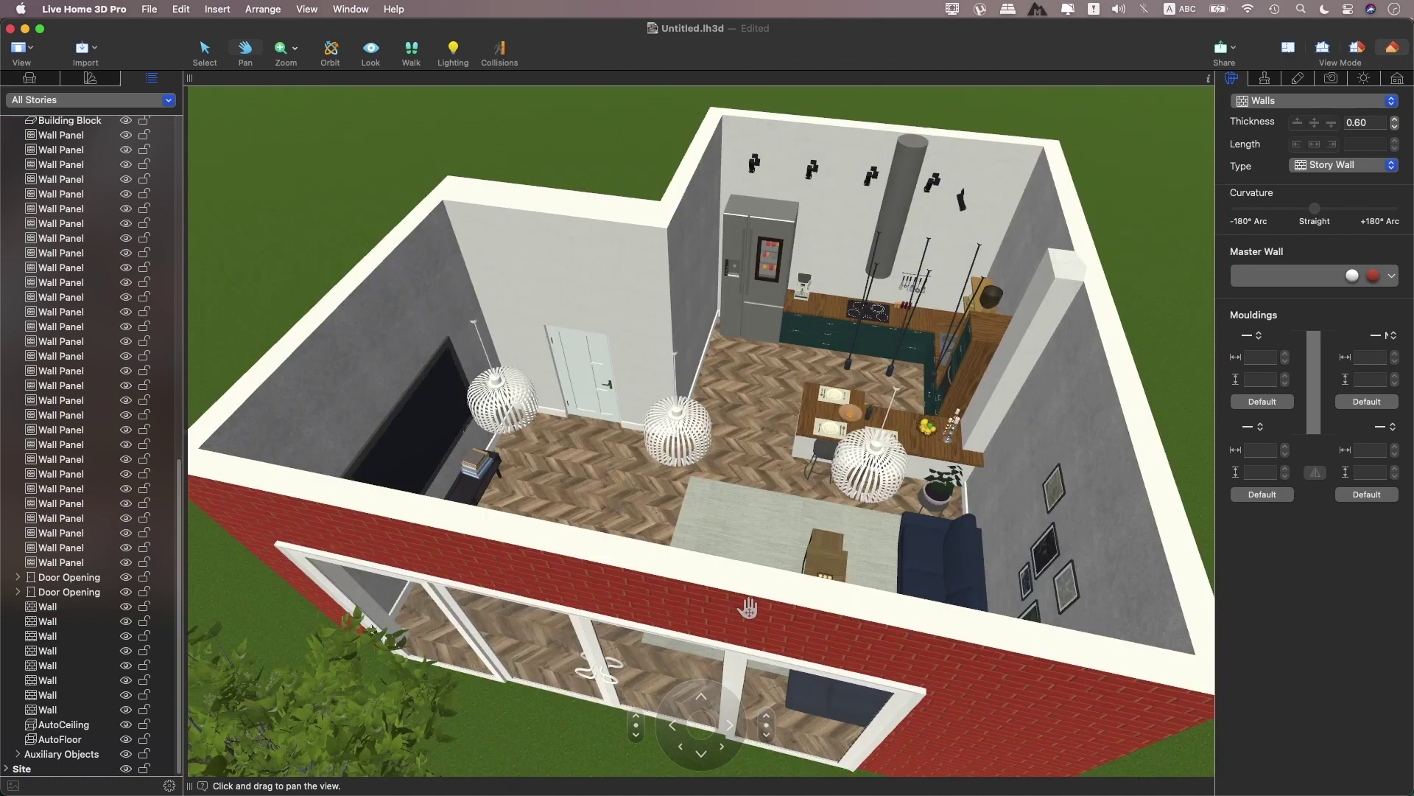
click(733, 726)
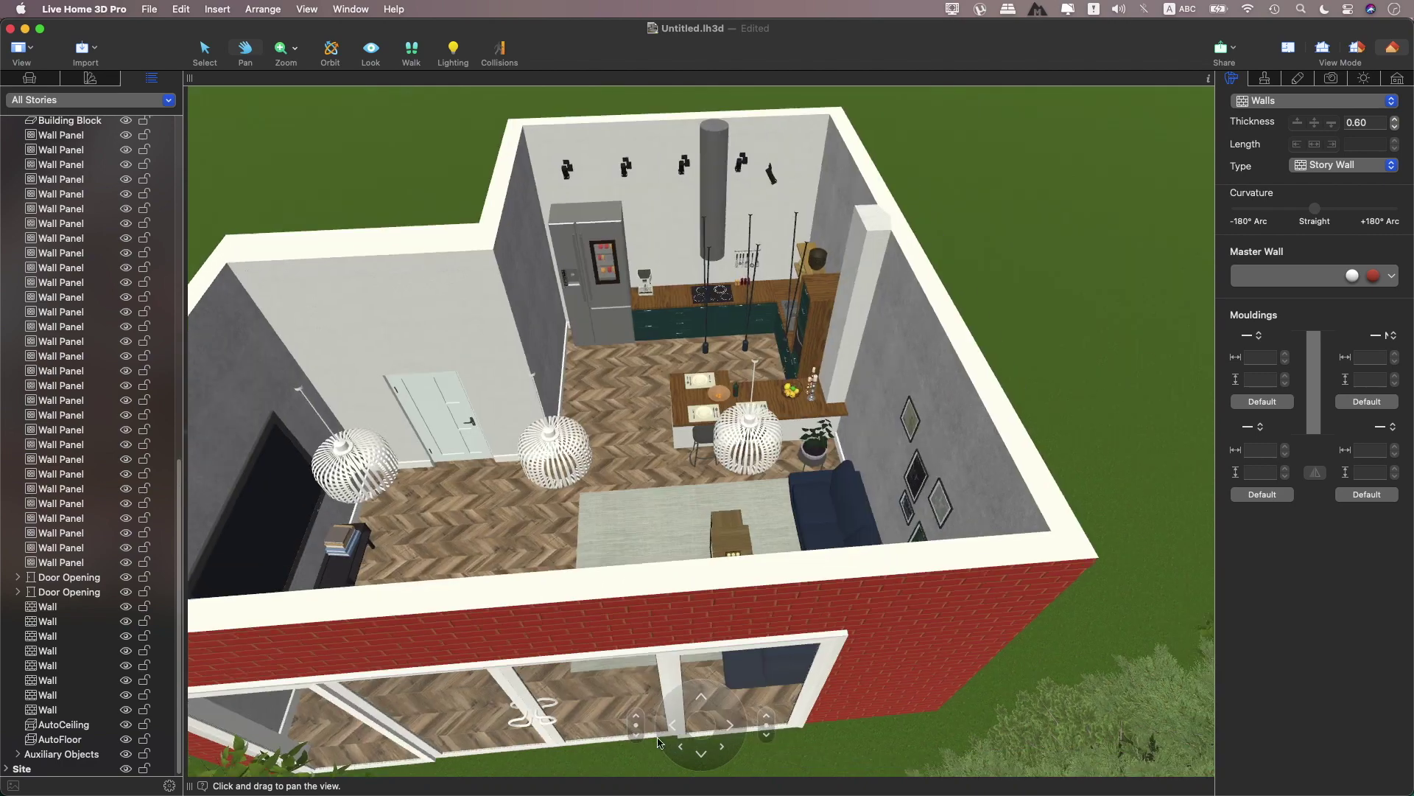
click(733, 726)
- Bring the camera down to the dining counter facing the sofa, then toggle Collisions
click(637, 718)
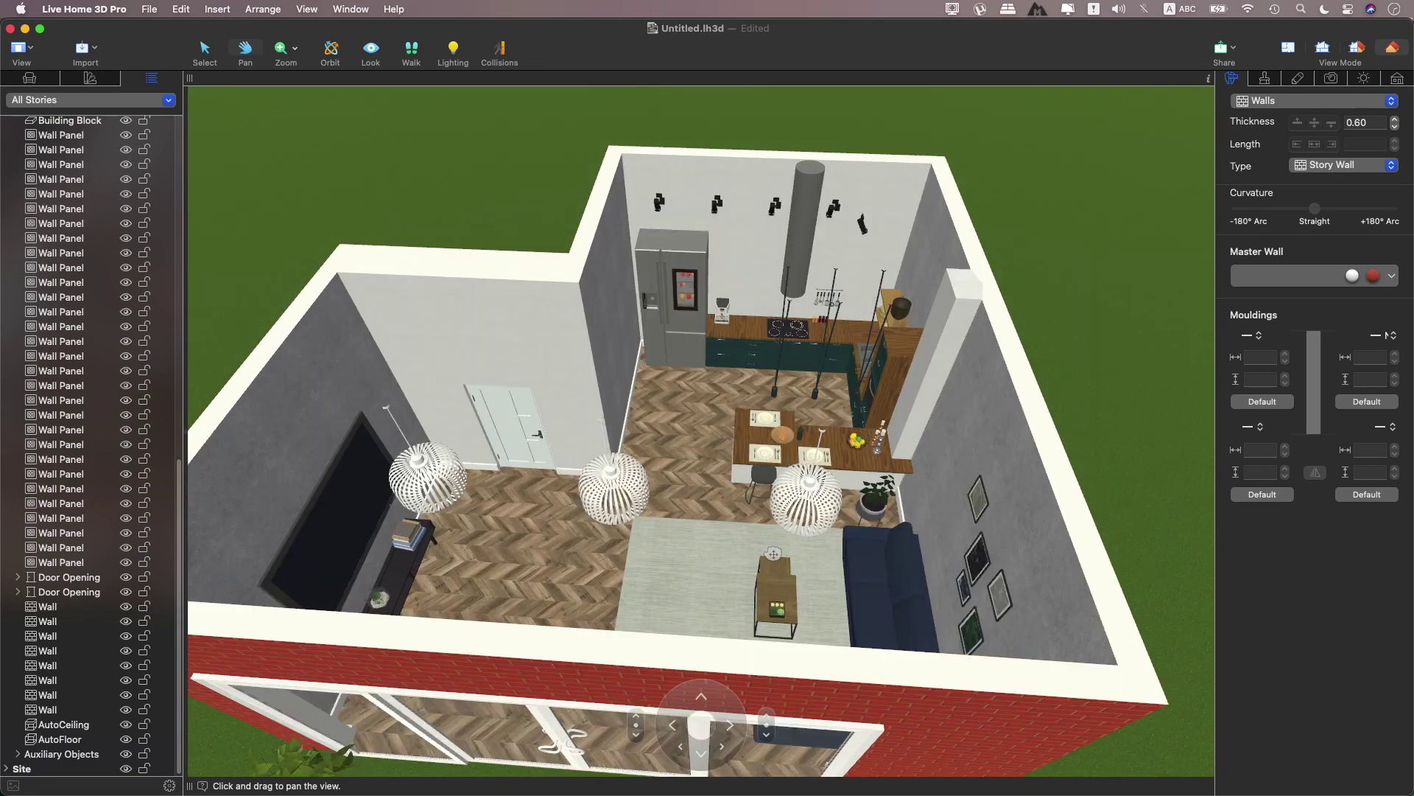
click(636, 718)
click(635, 721)
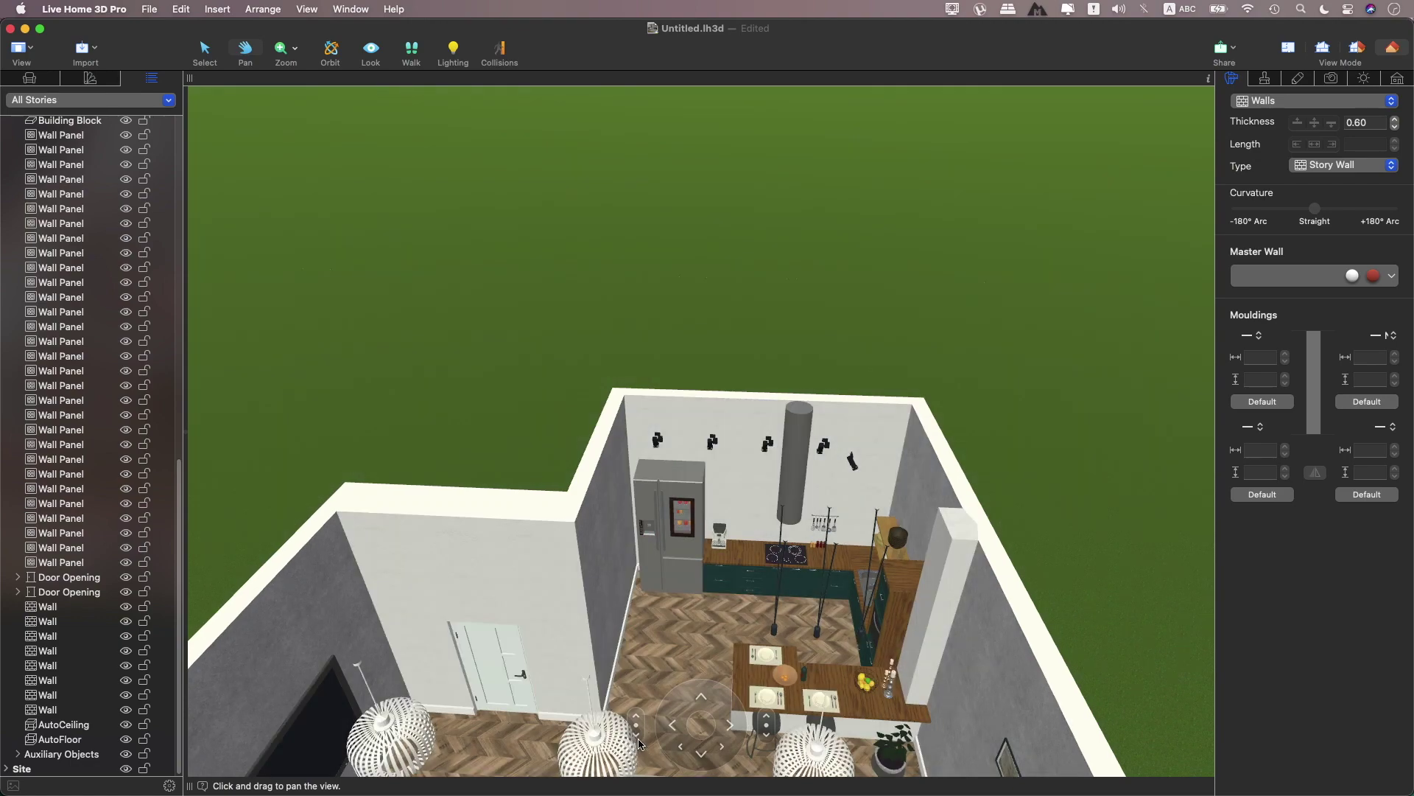
drag(638, 744, 684, 529)
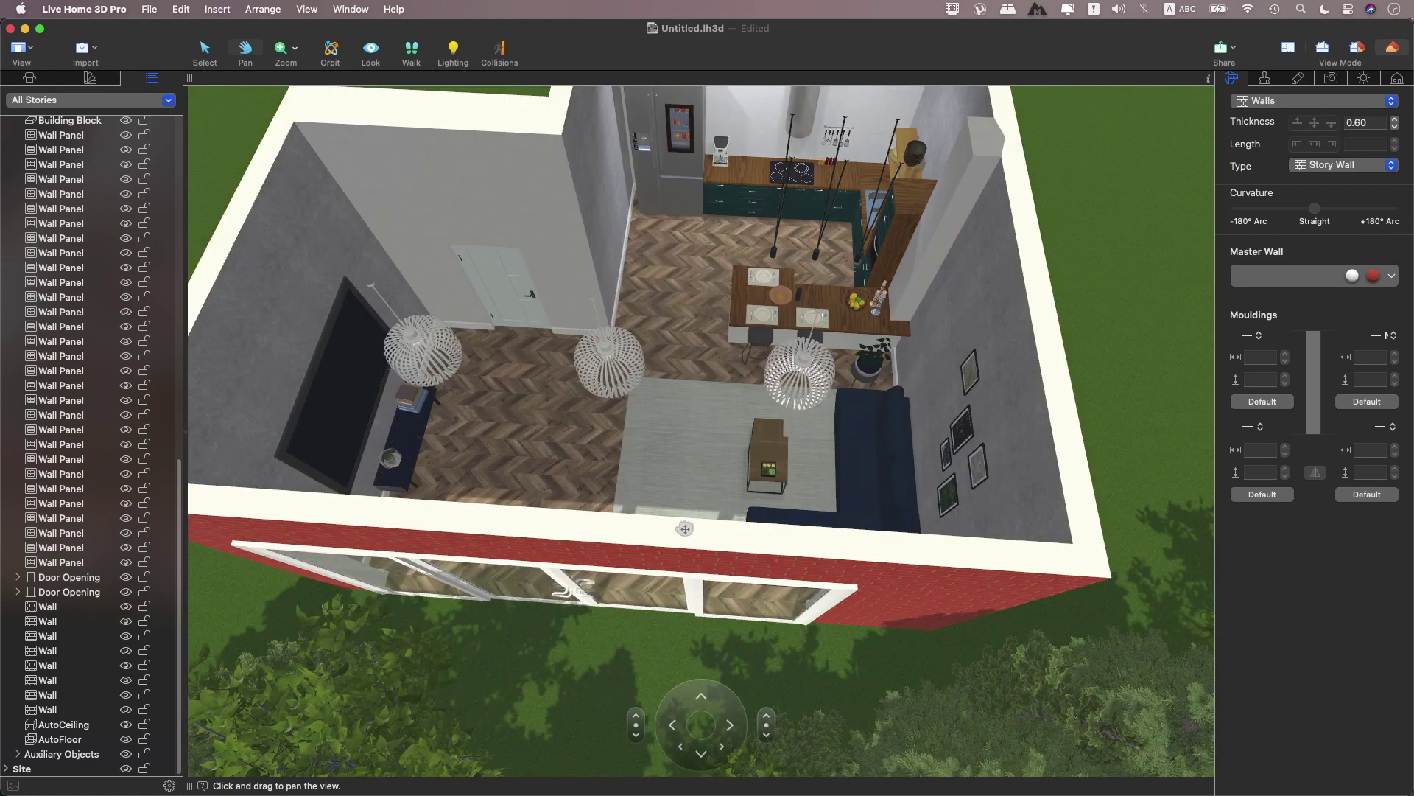
click(766, 726)
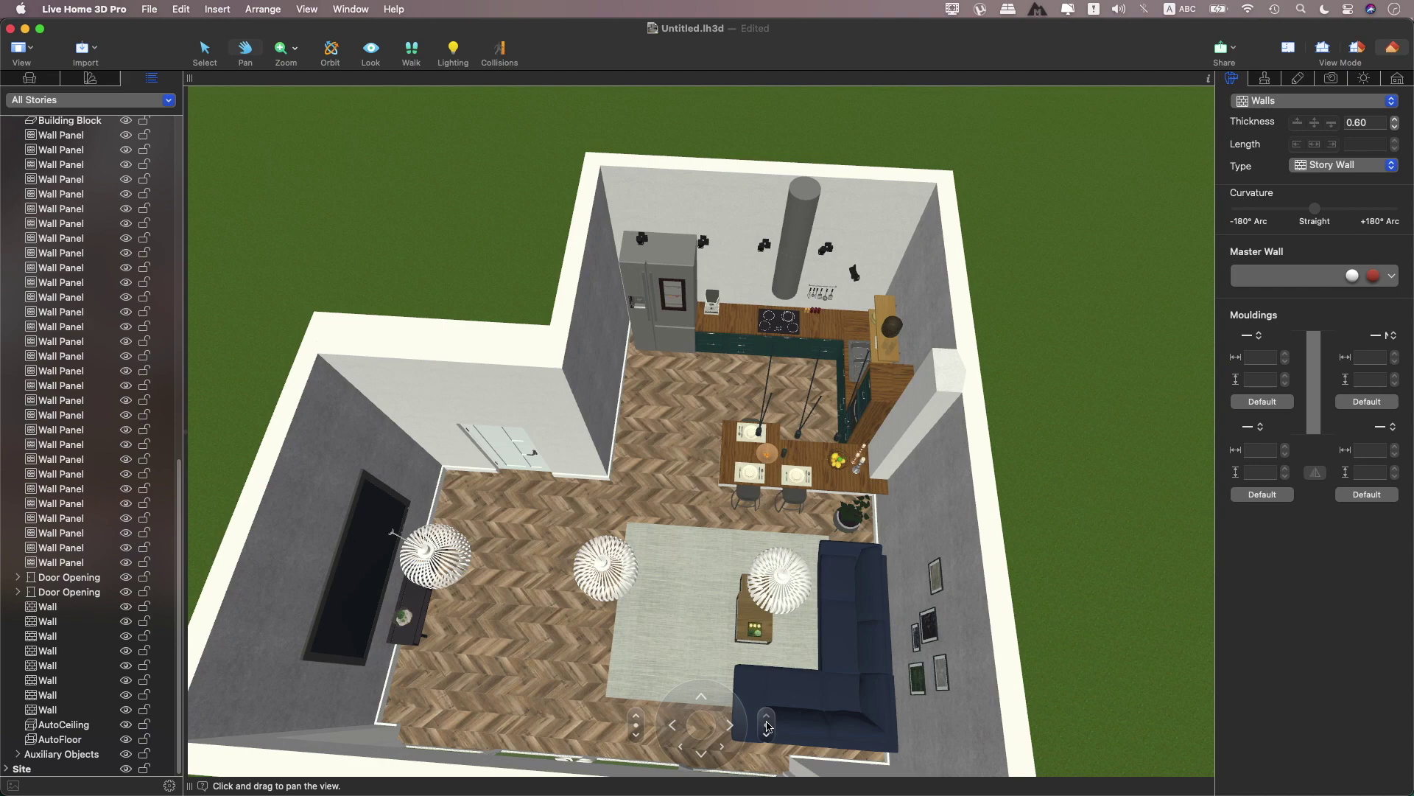
drag(766, 726, 651, 726)
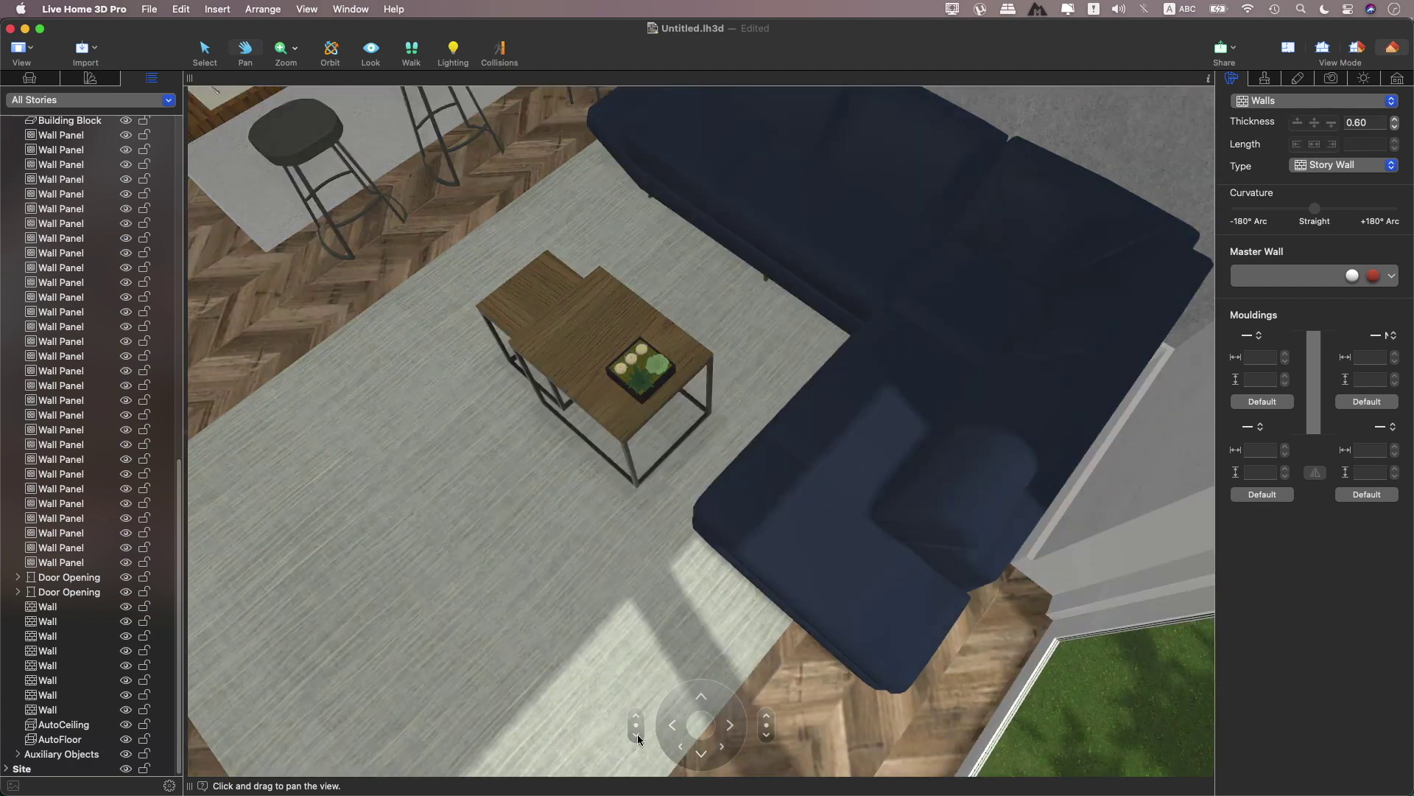
drag(638, 735, 638, 704)
drag(767, 720, 767, 737)
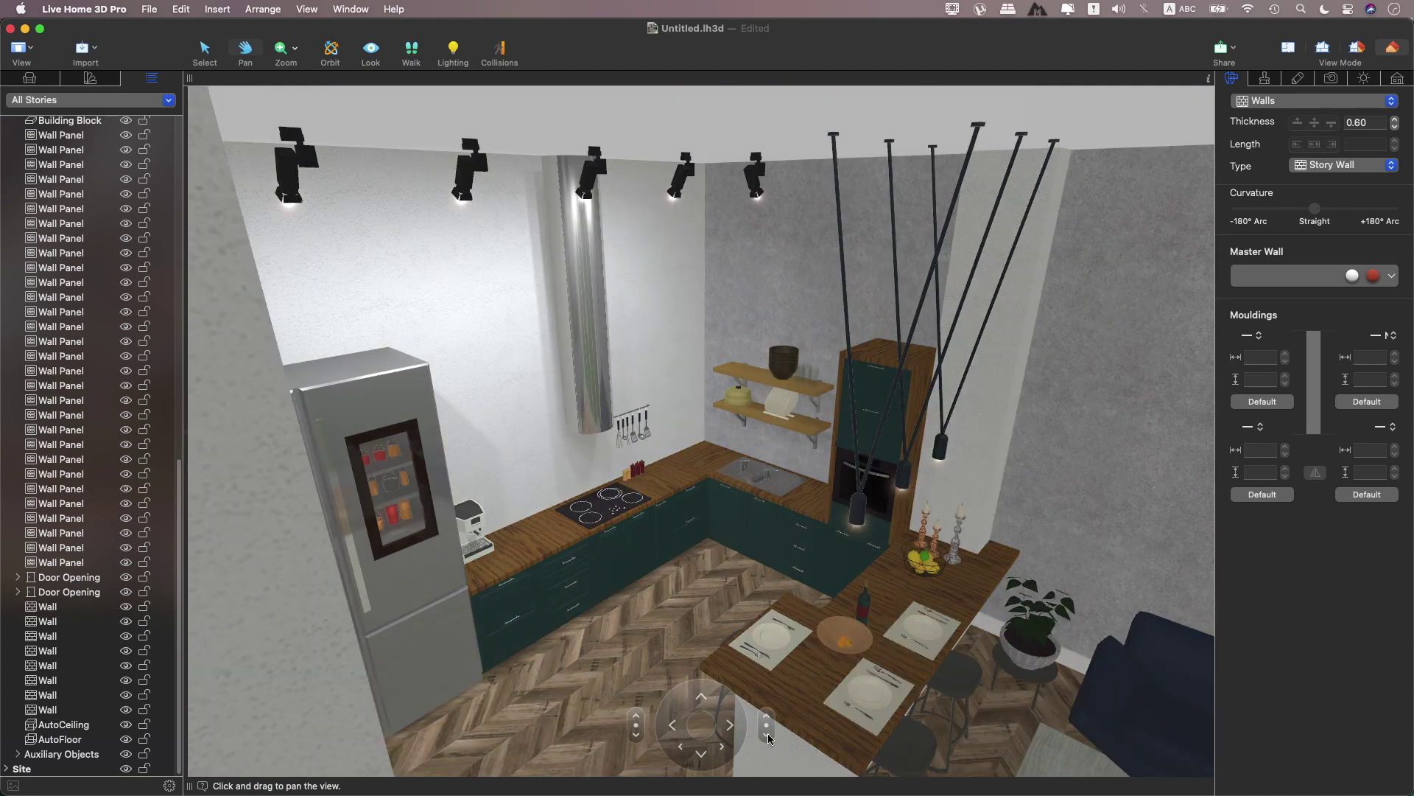
drag(768, 737, 766, 731)
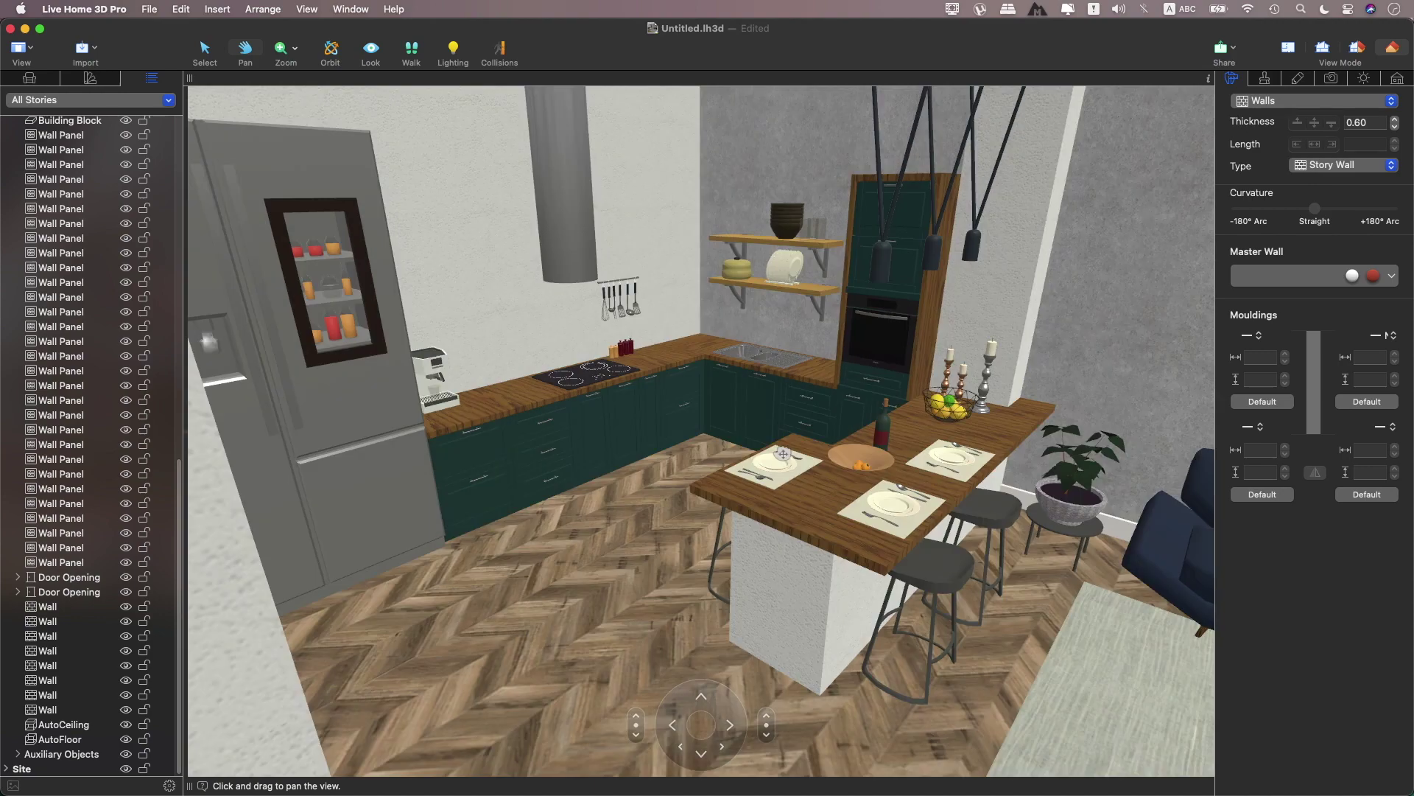
drag(783, 453, 436, 214)
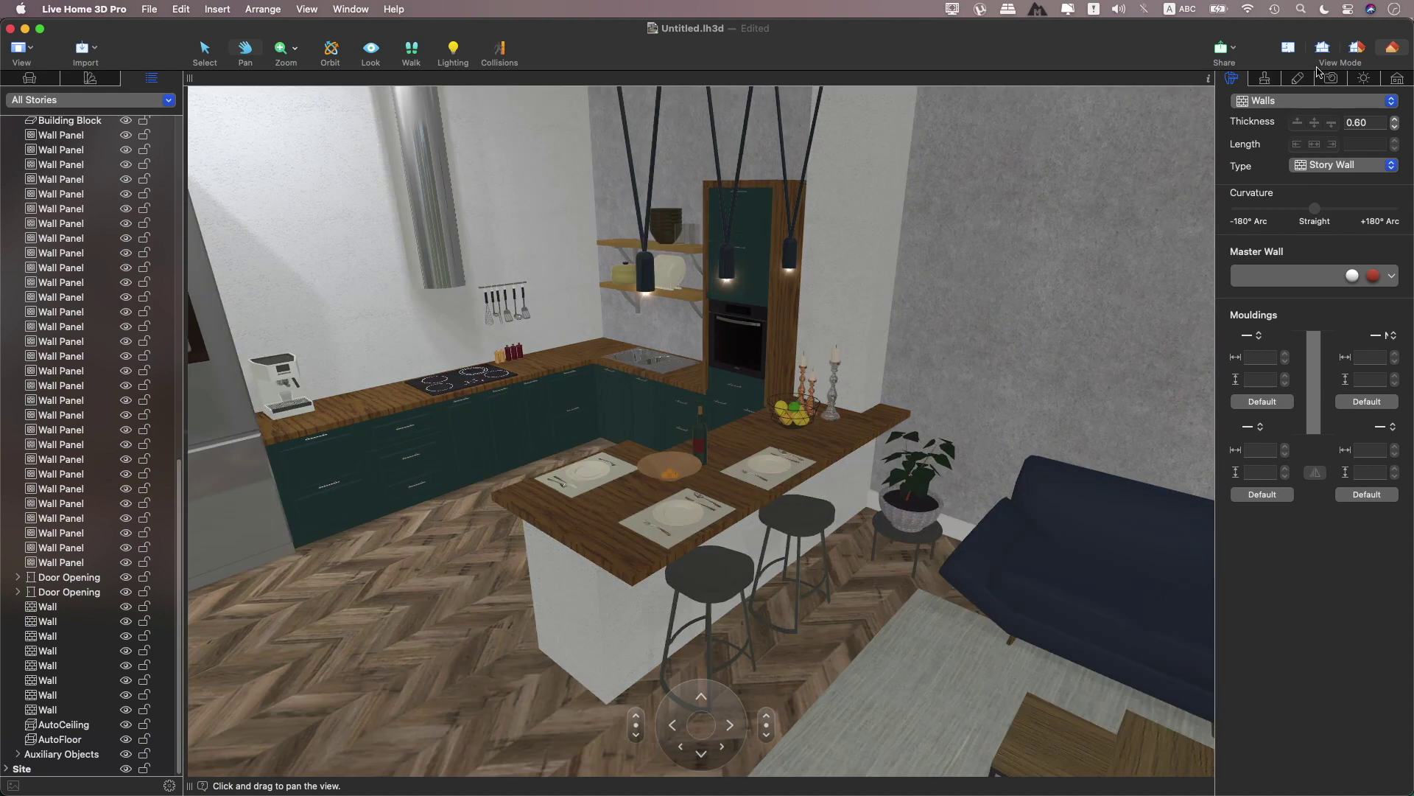
click(507, 54)
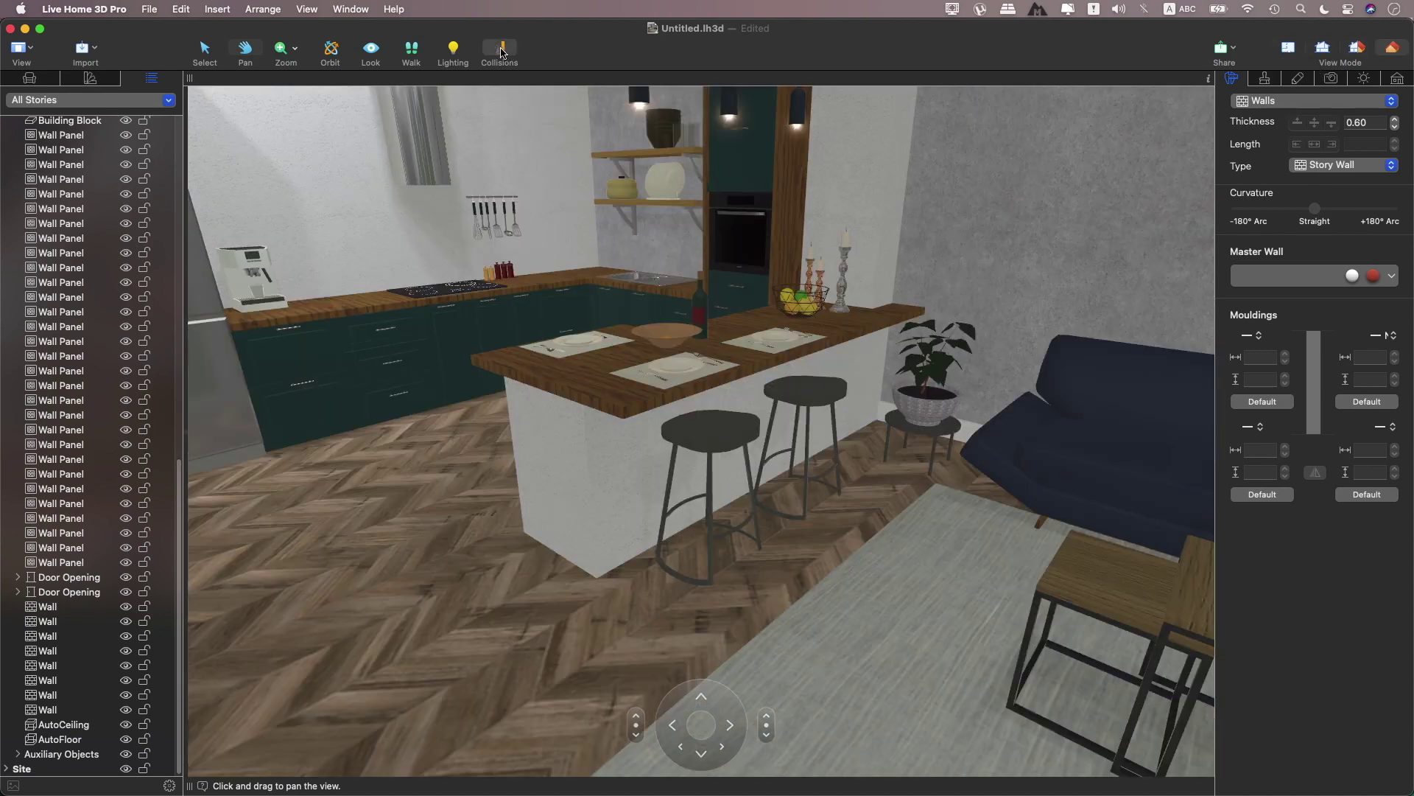
- Turn on realistic lighting and zoom out, then back into the apartment interior
click(462, 52)
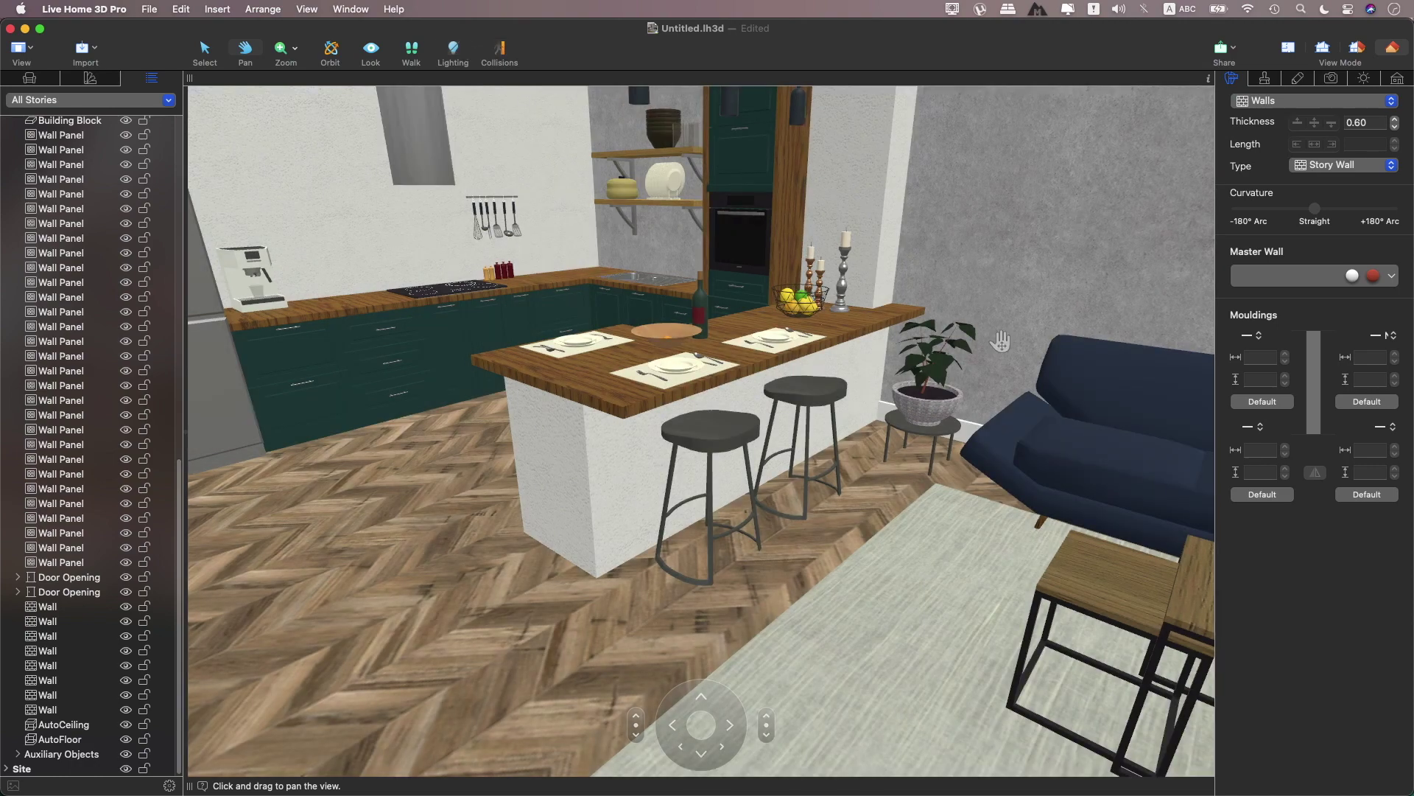
click(286, 50)
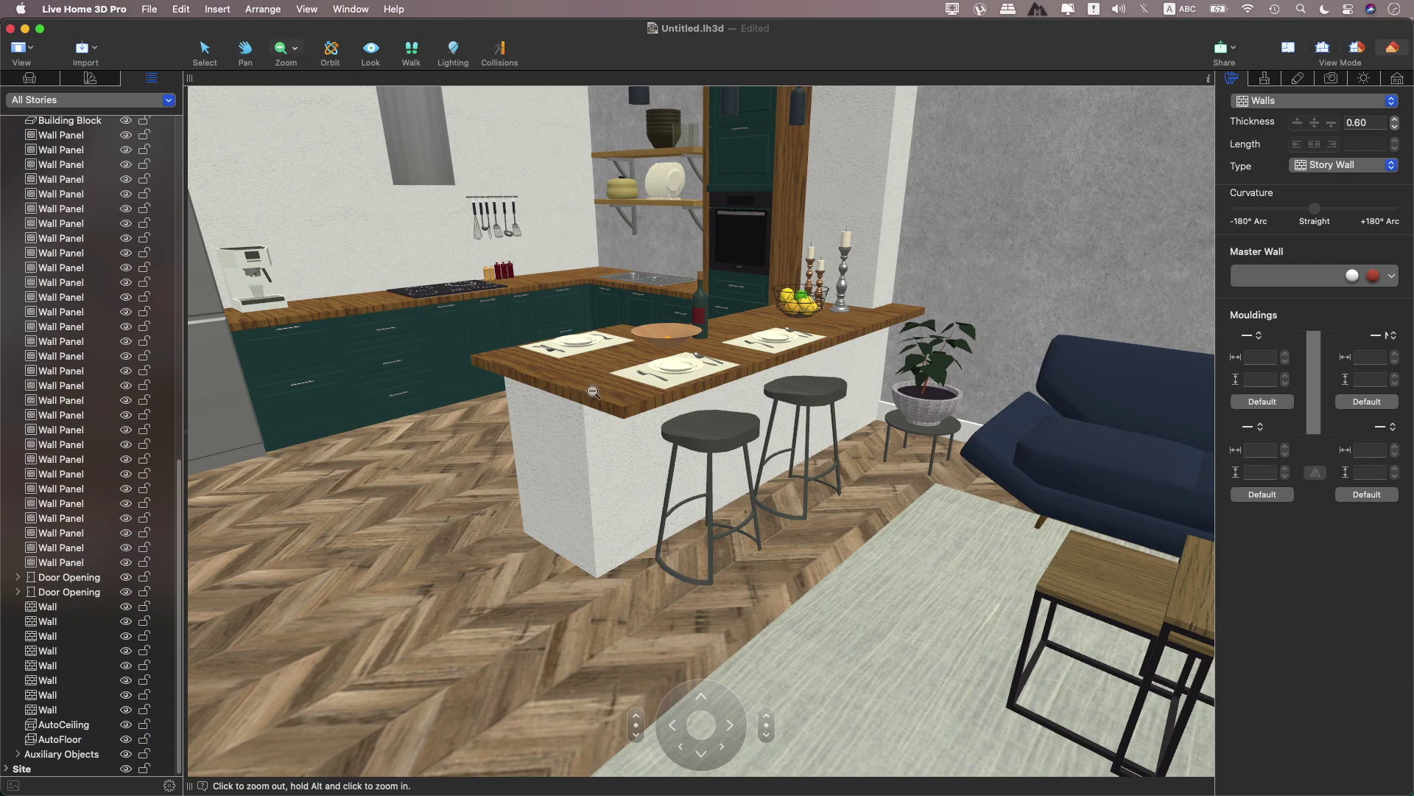
click(597, 391)
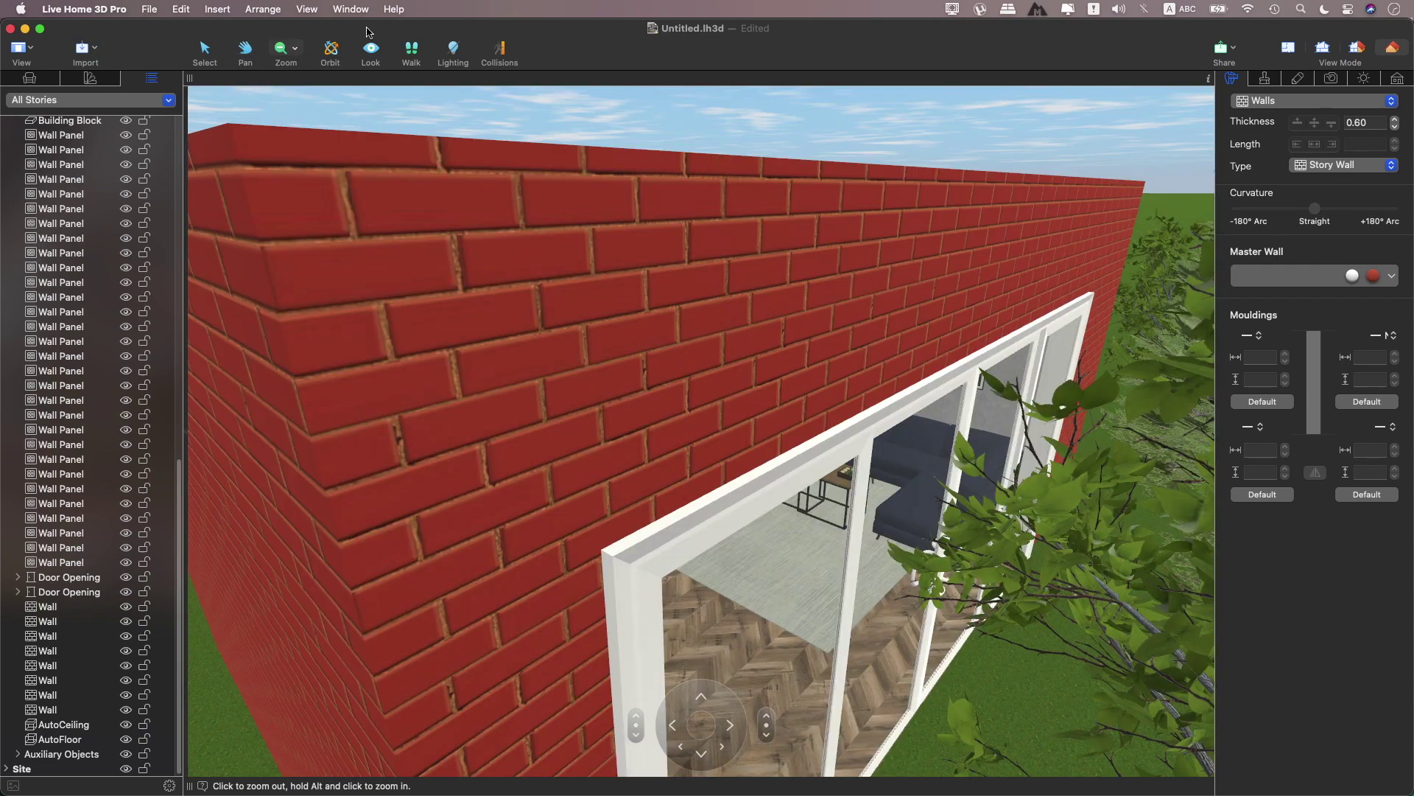
click(294, 54)
click(252, 94)
click(678, 459)
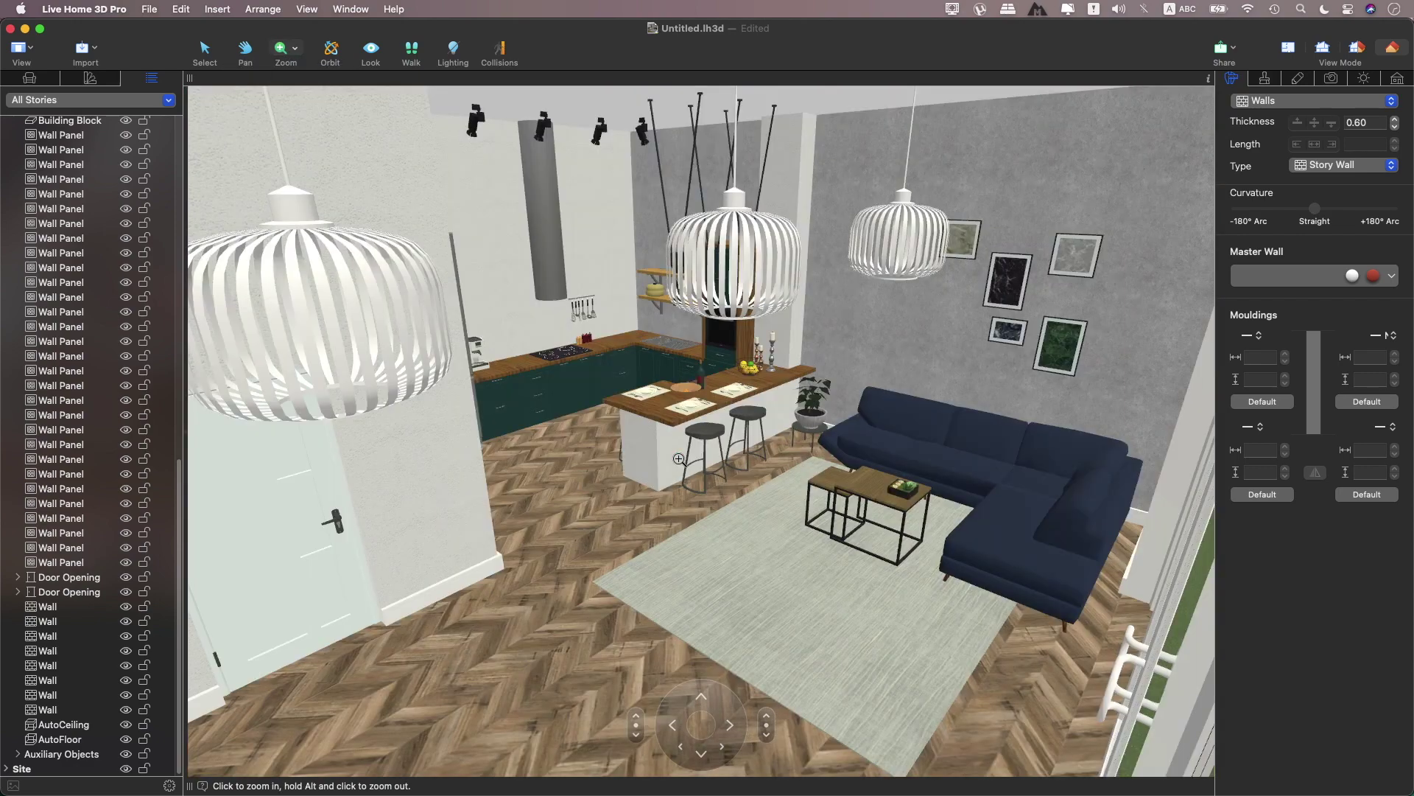
- Try Look and Walk modes, turning the walking view left, then switch to Orbit
click(383, 49)
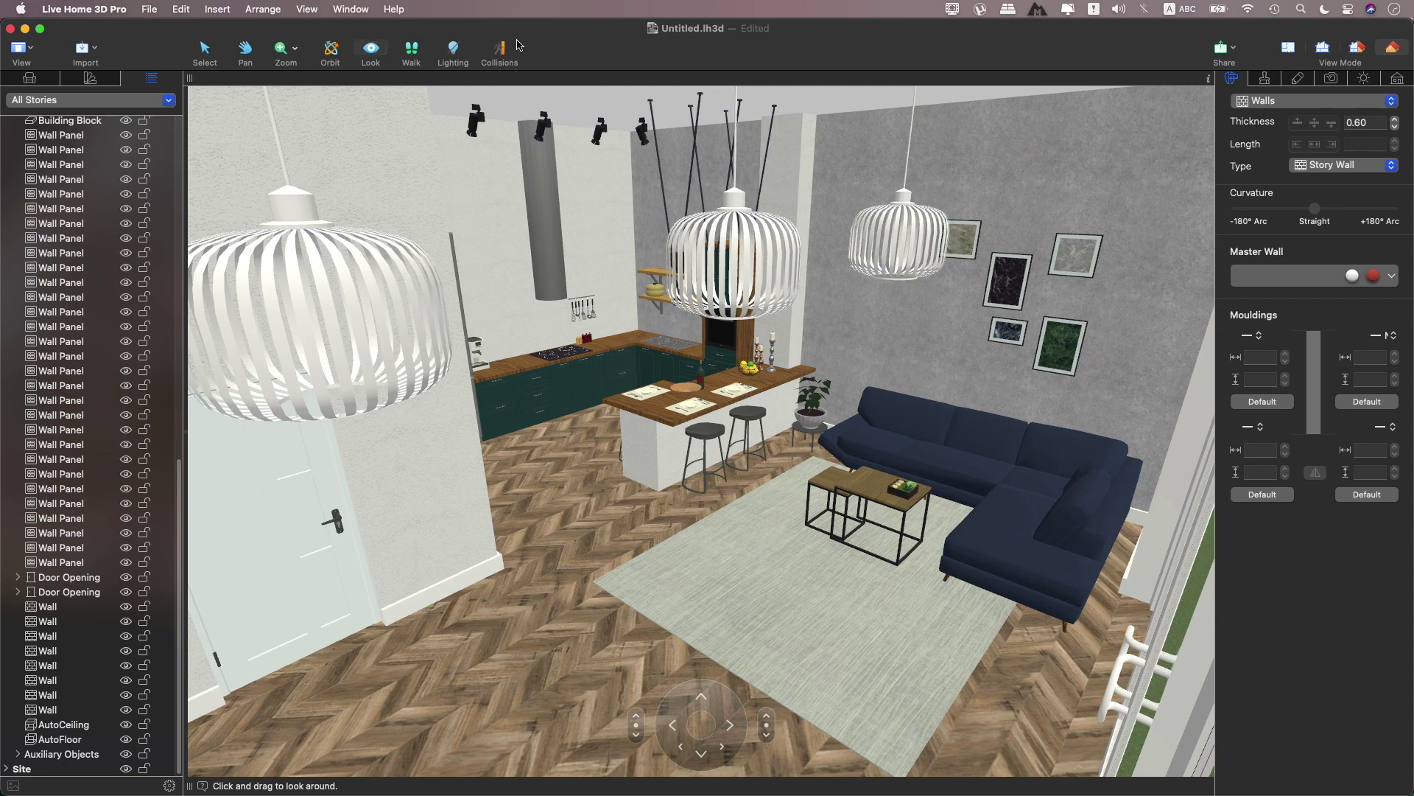
click(407, 48)
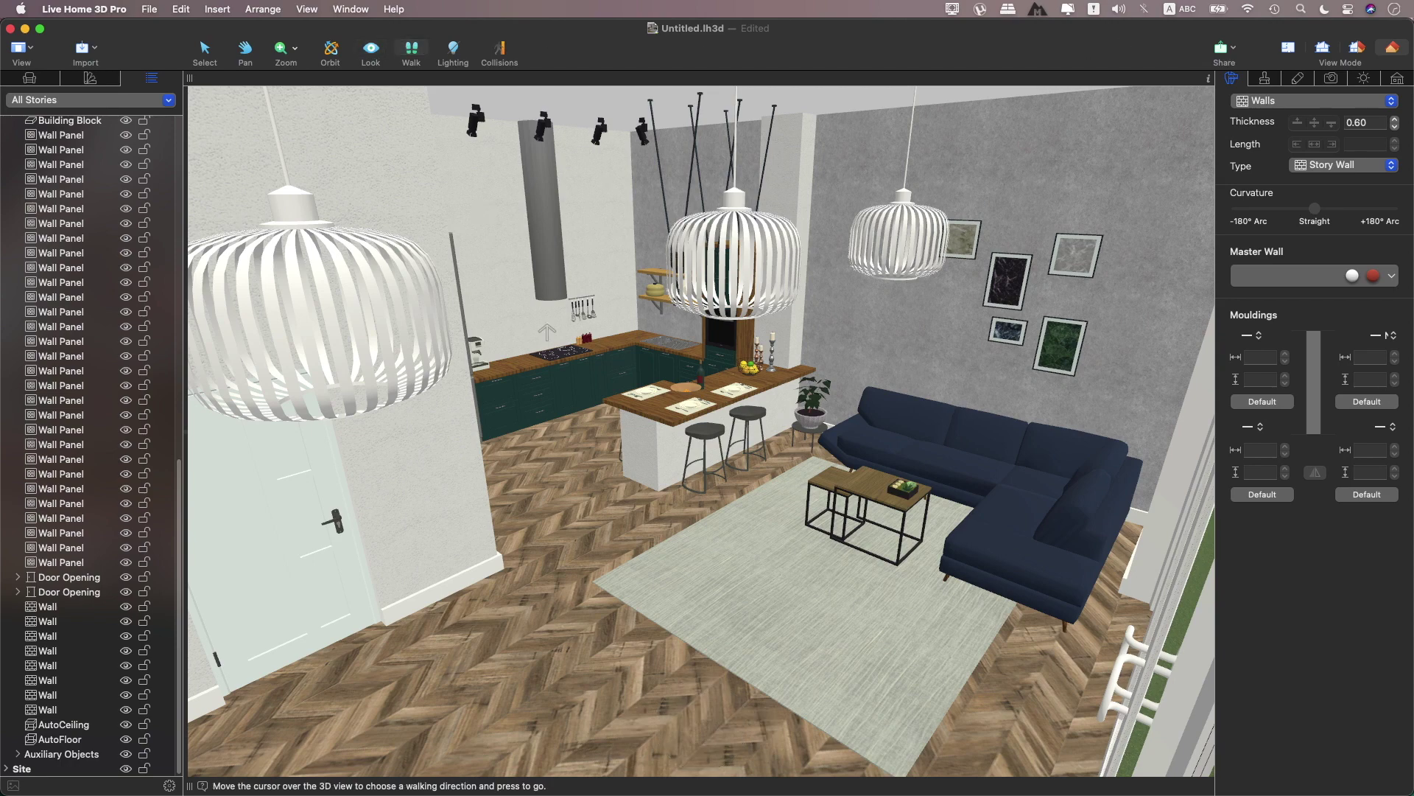
drag(549, 476, 1007, 477)
click(366, 56)
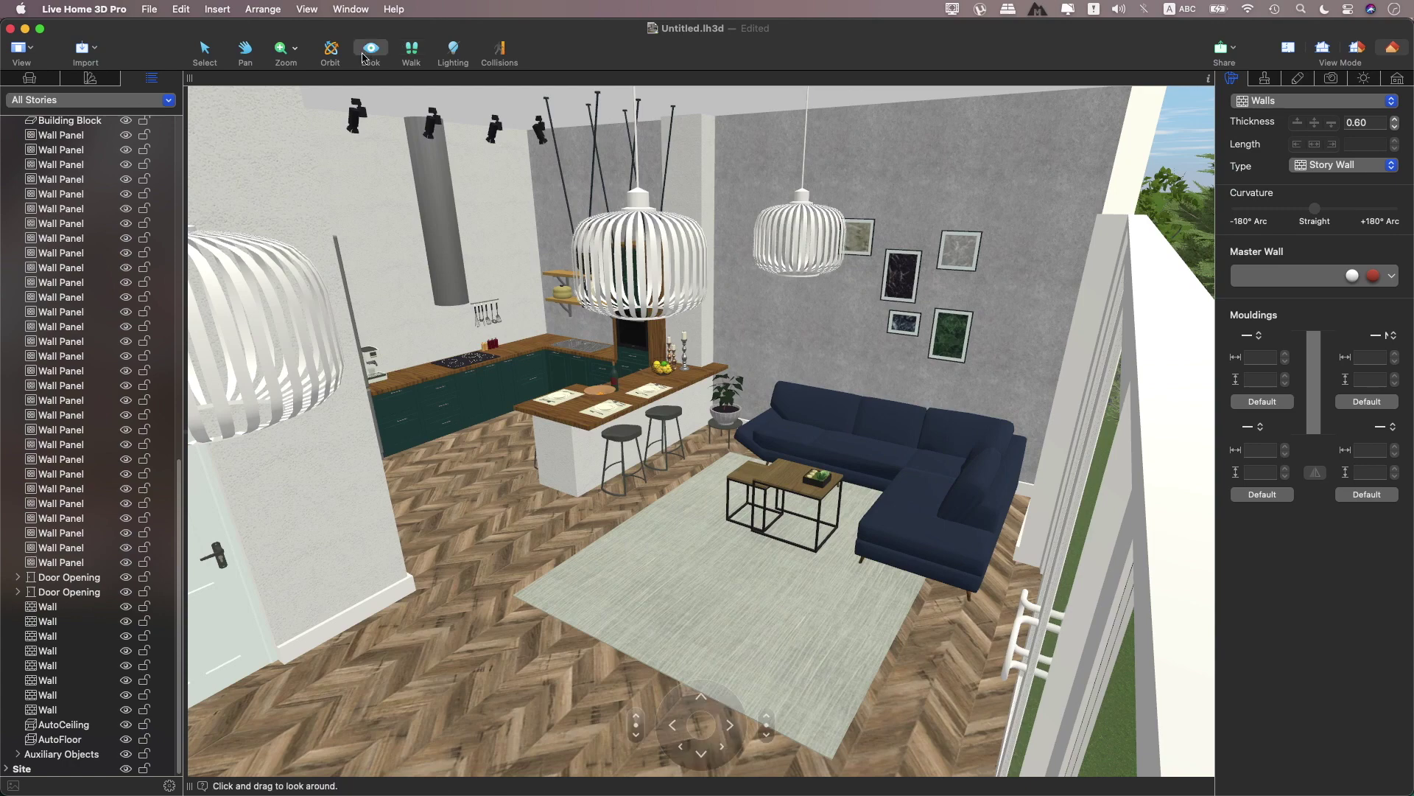
click(330, 52)
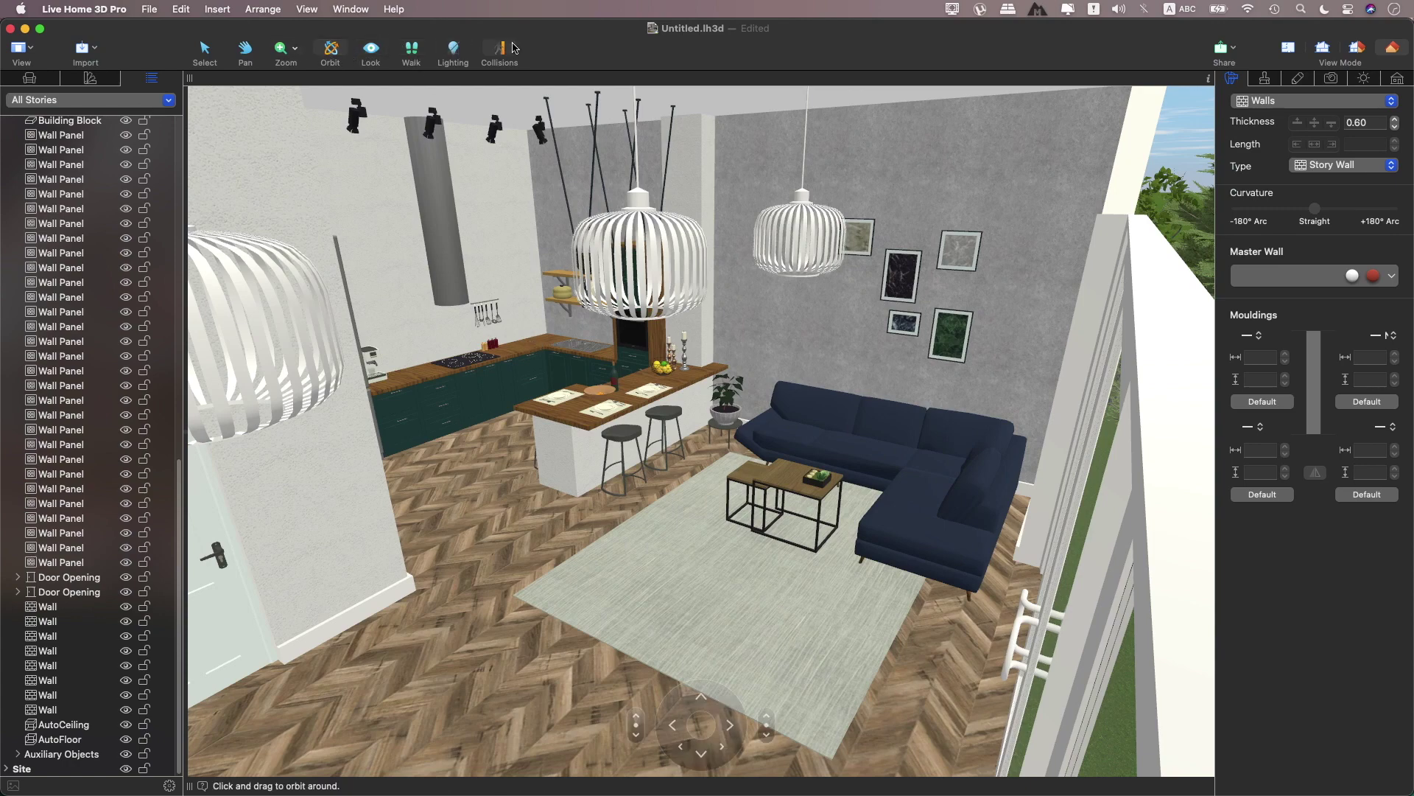
- Toggle realistic lighting off, peek at the master wall choices and layout options
click(454, 48)
click(453, 48)
click(453, 48)
click(1393, 276)
click(31, 51)
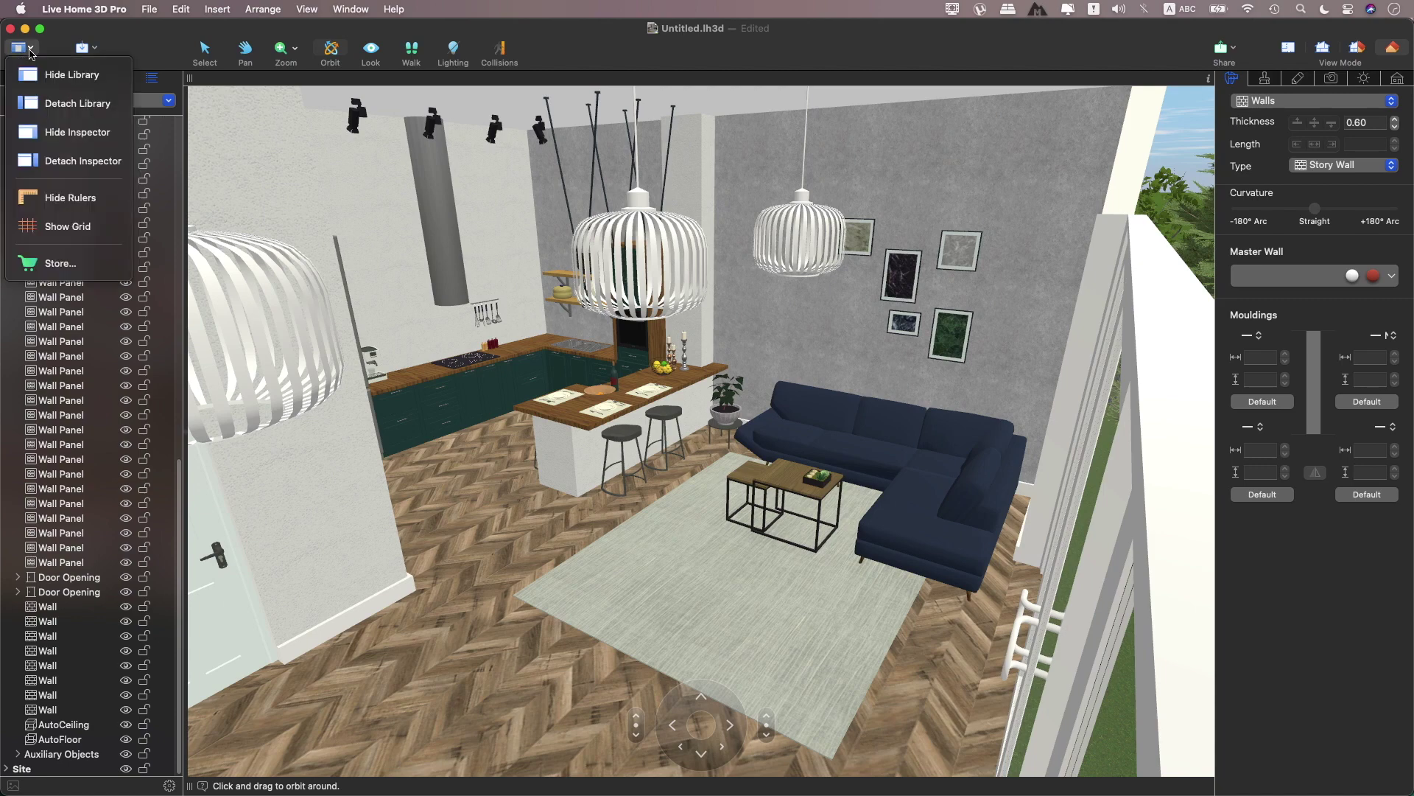
- Hide and show the library, then detach it, view its stories list, and re-dock it
click(33, 74)
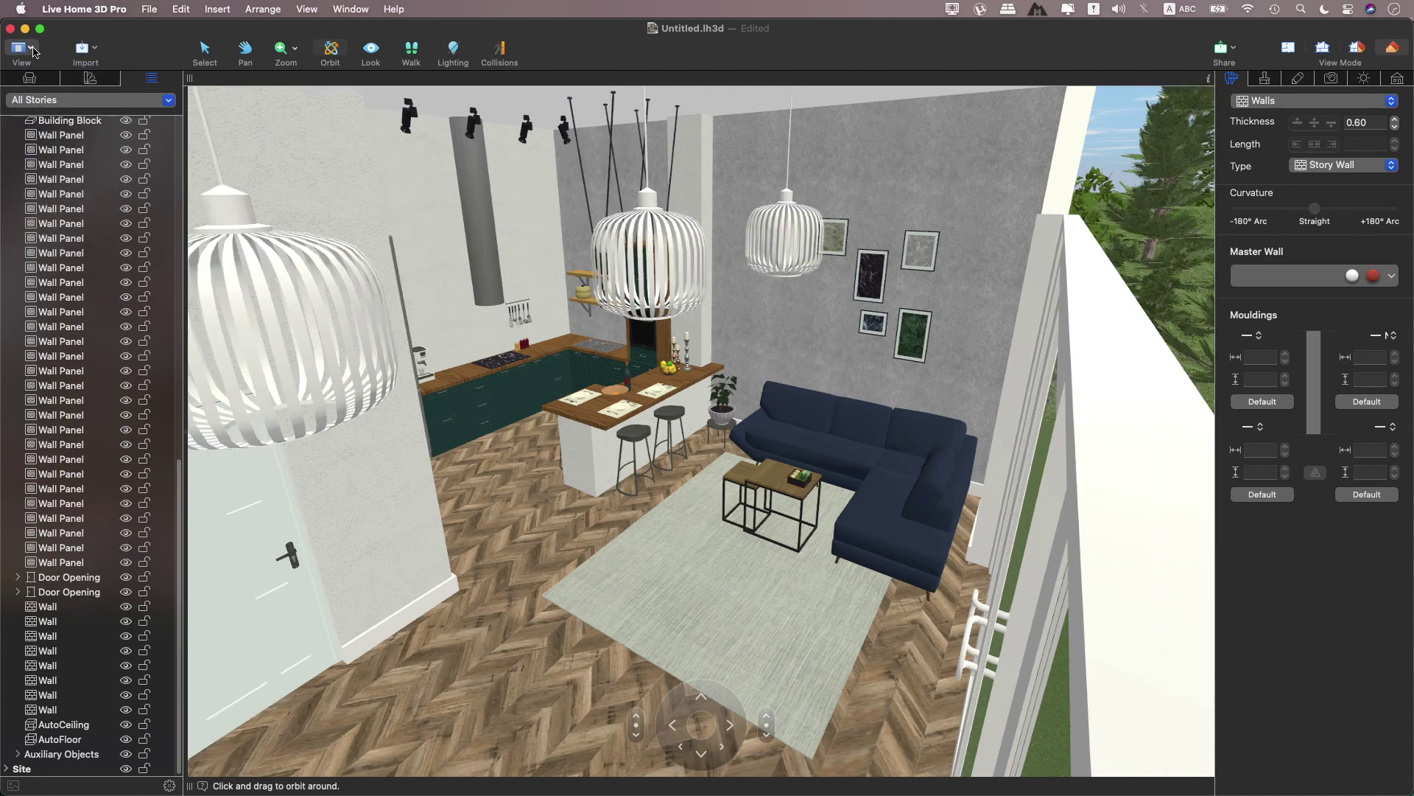
click(33, 53)
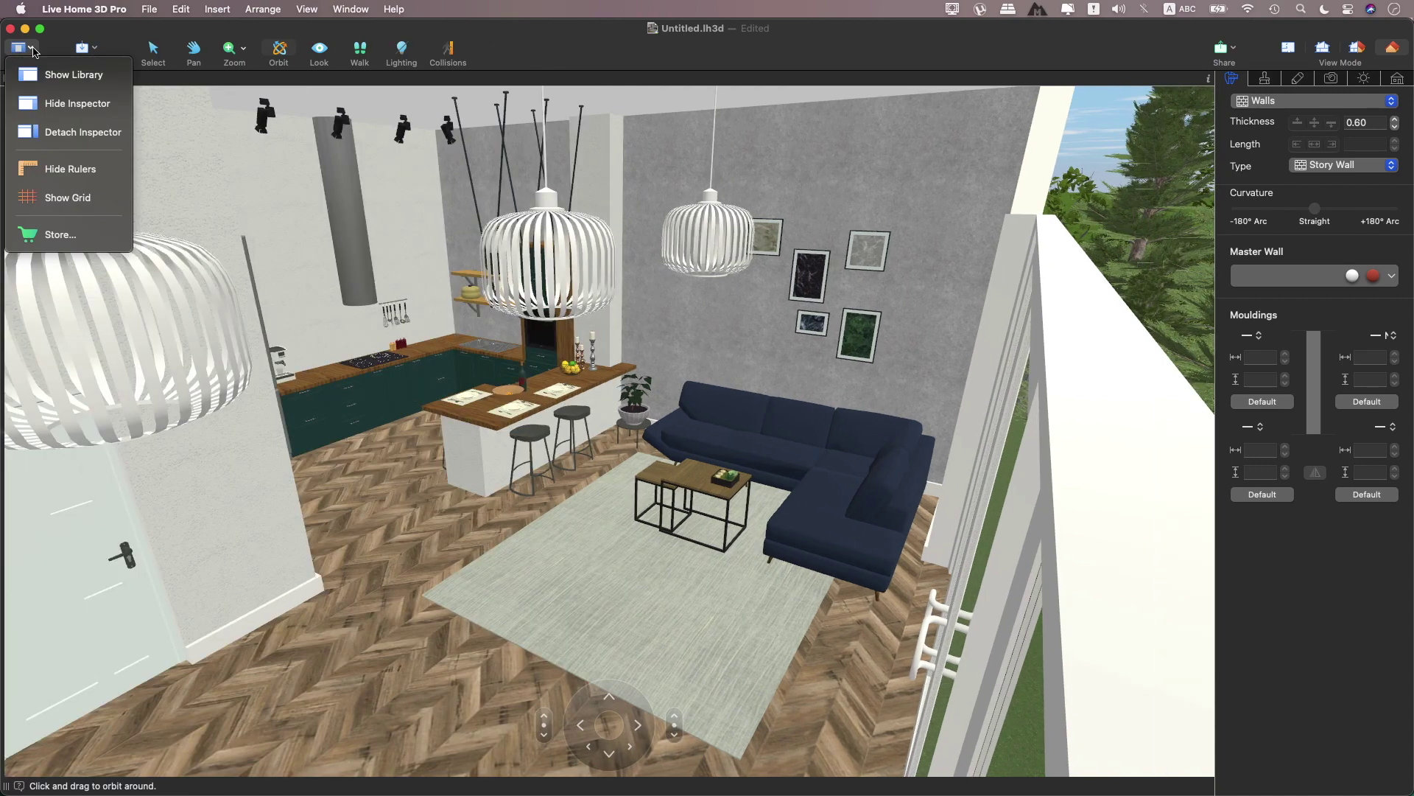
click(37, 76)
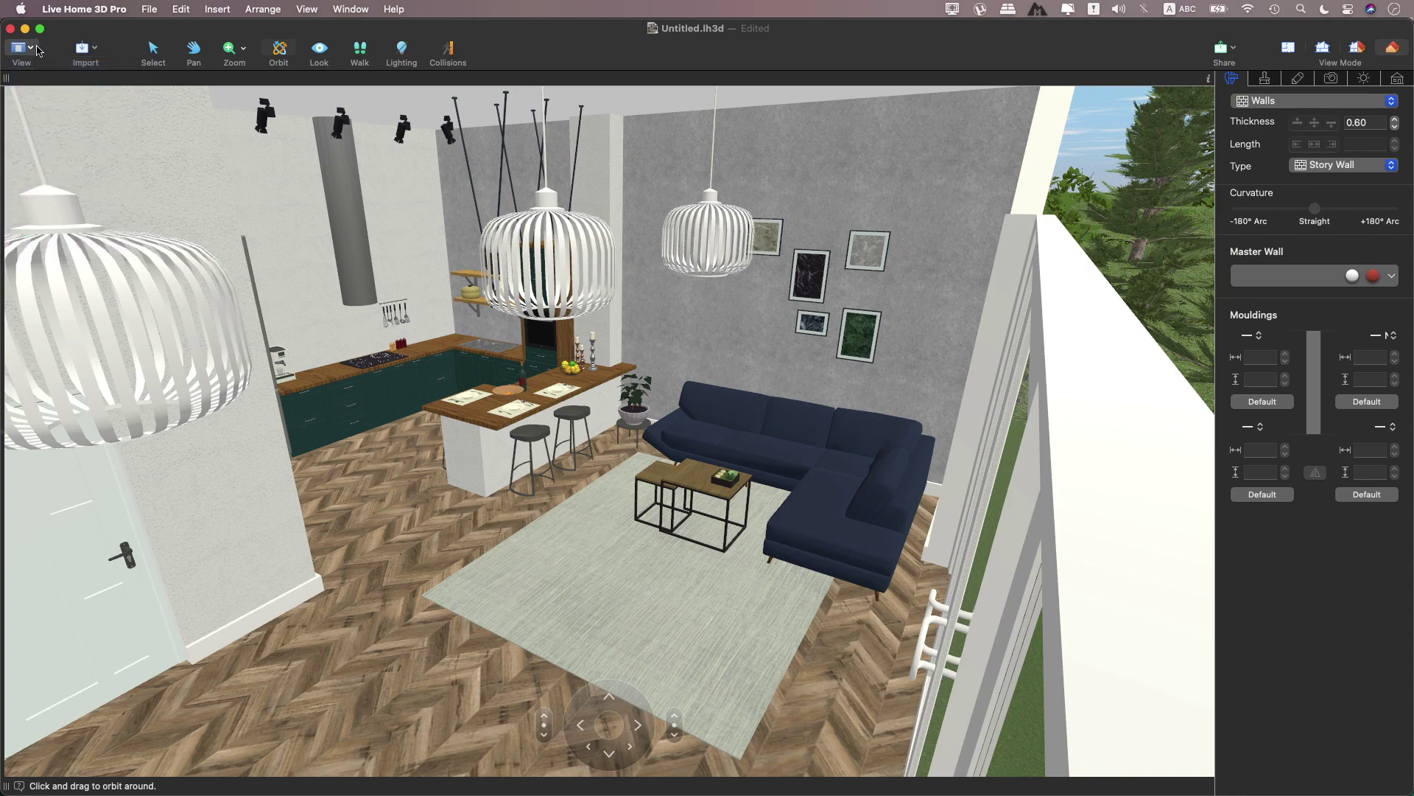
click(37, 51)
click(65, 94)
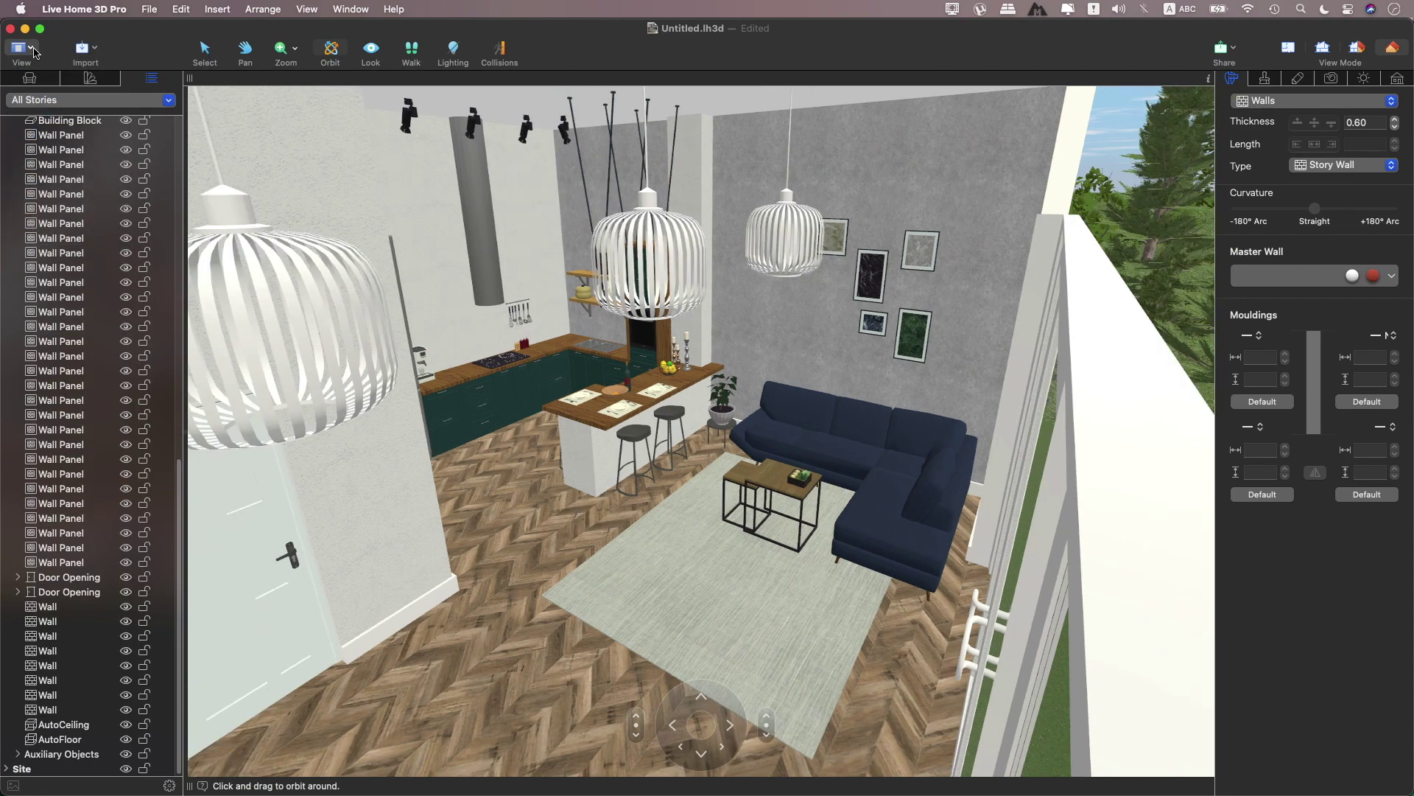
click(33, 53)
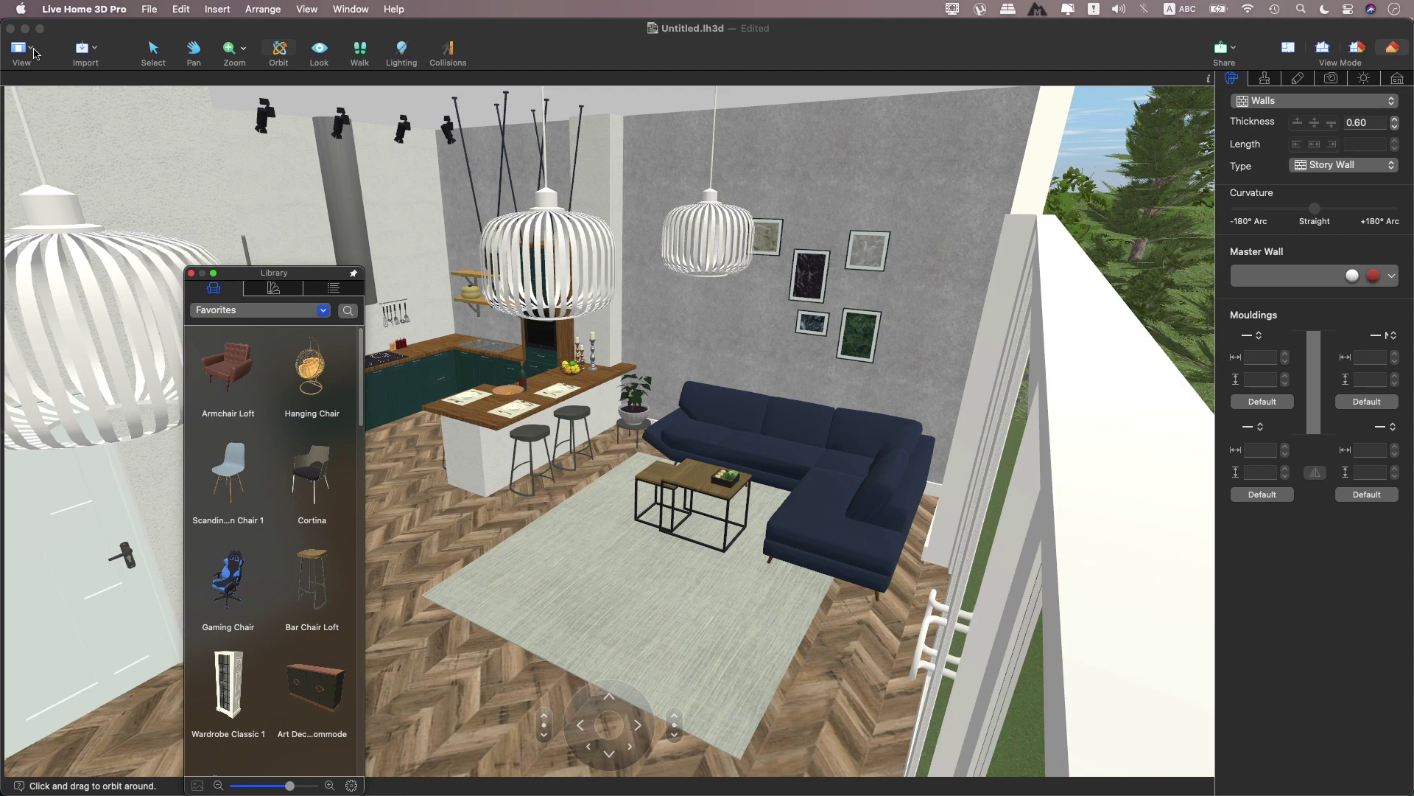
click(333, 288)
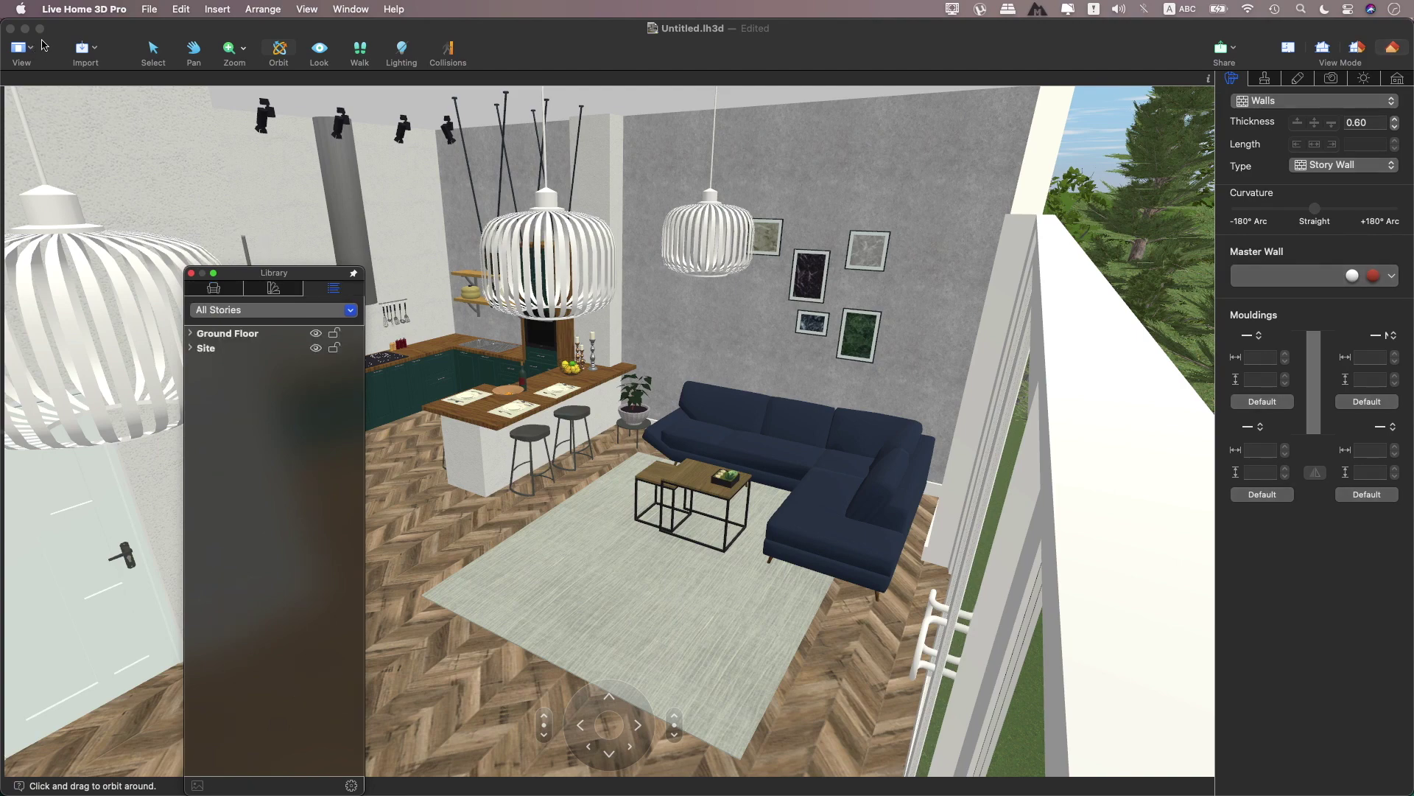
click(34, 51)
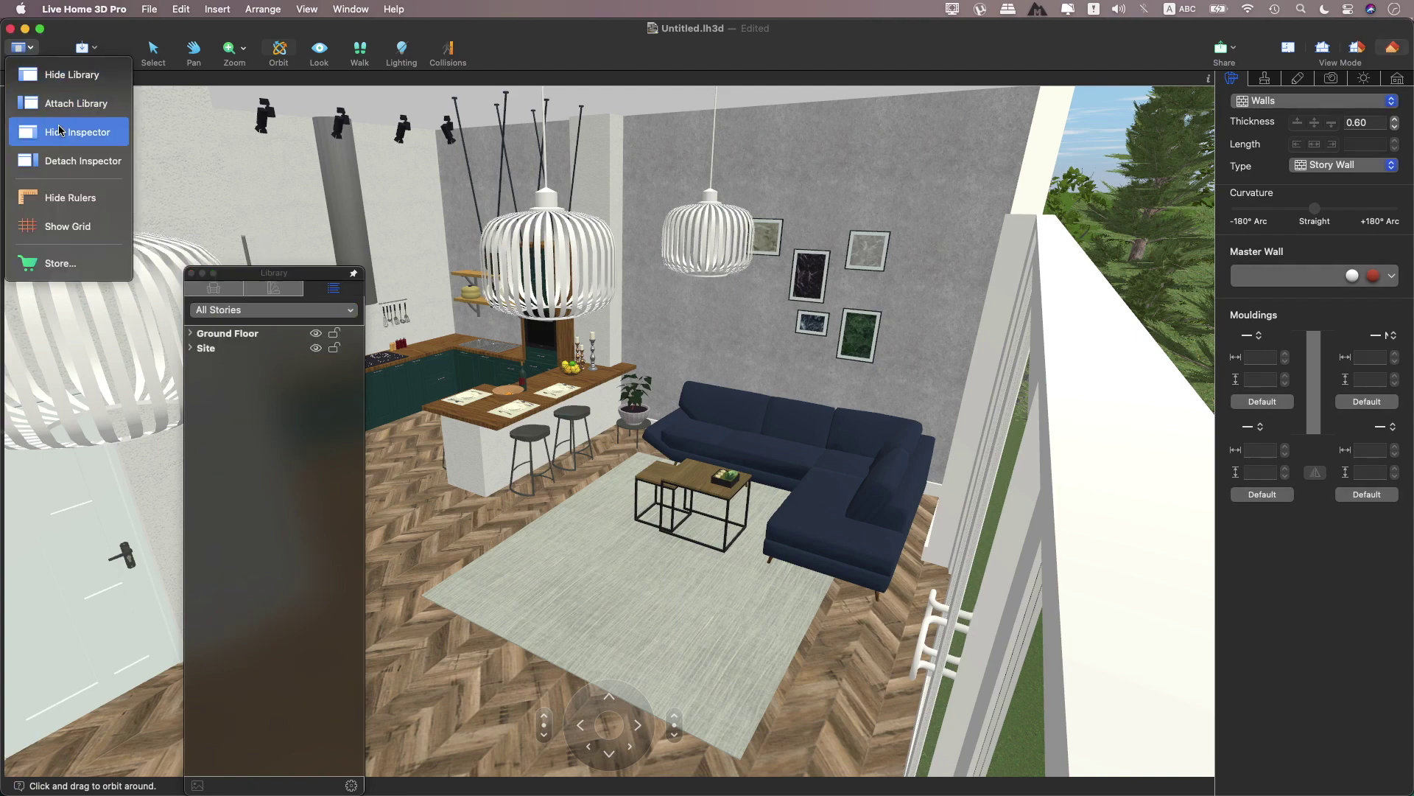
click(66, 103)
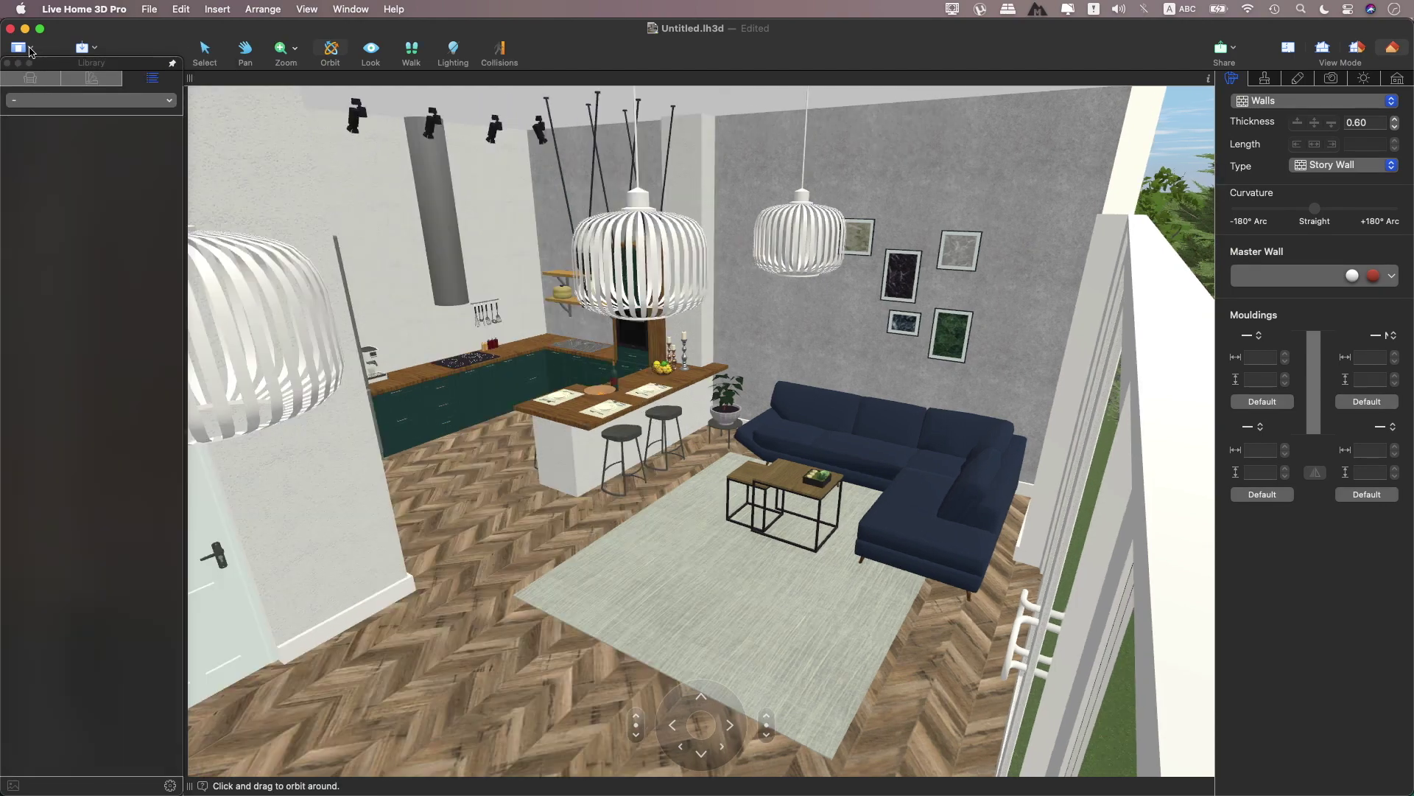
- Hide and restore the inspector, hide the rulers and turn the grid on
click(32, 51)
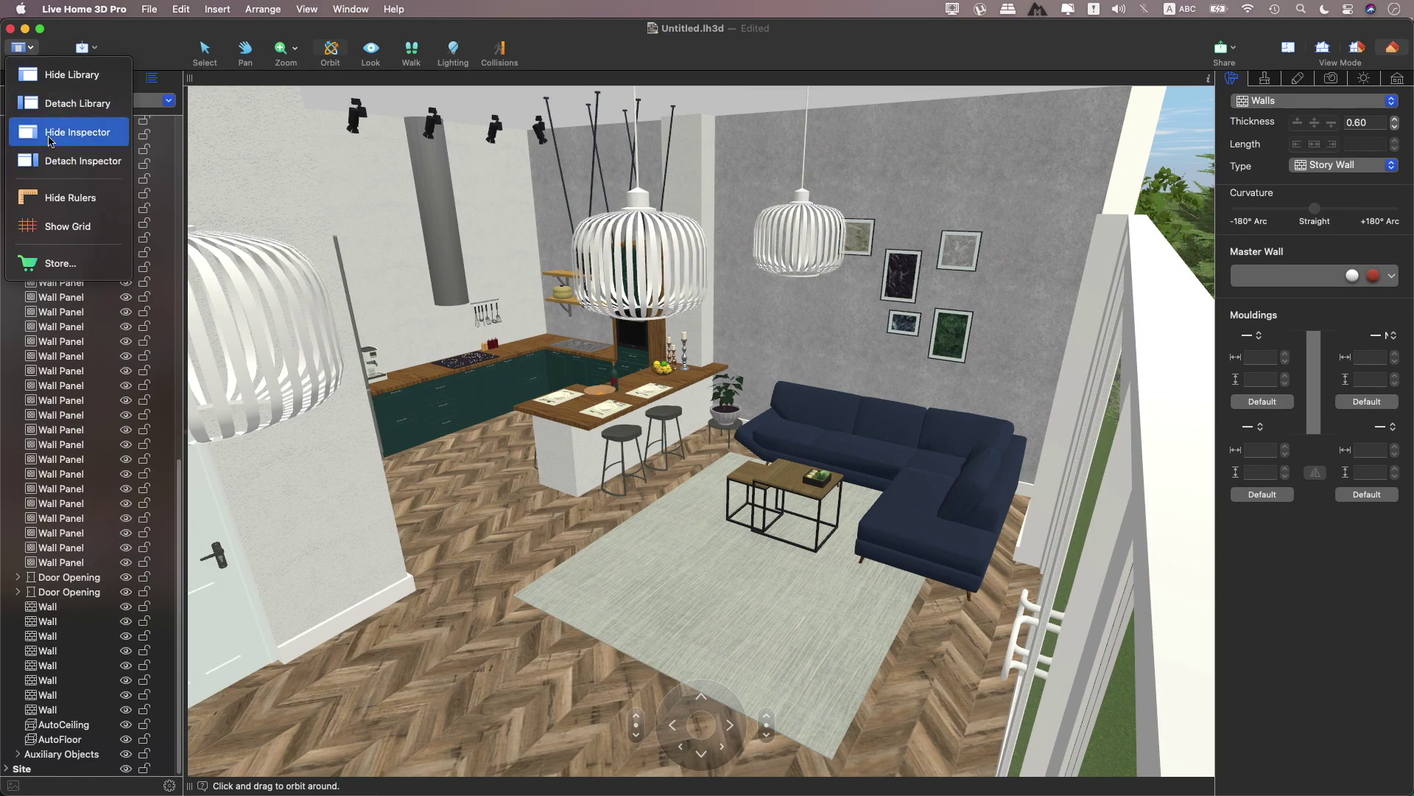
click(51, 140)
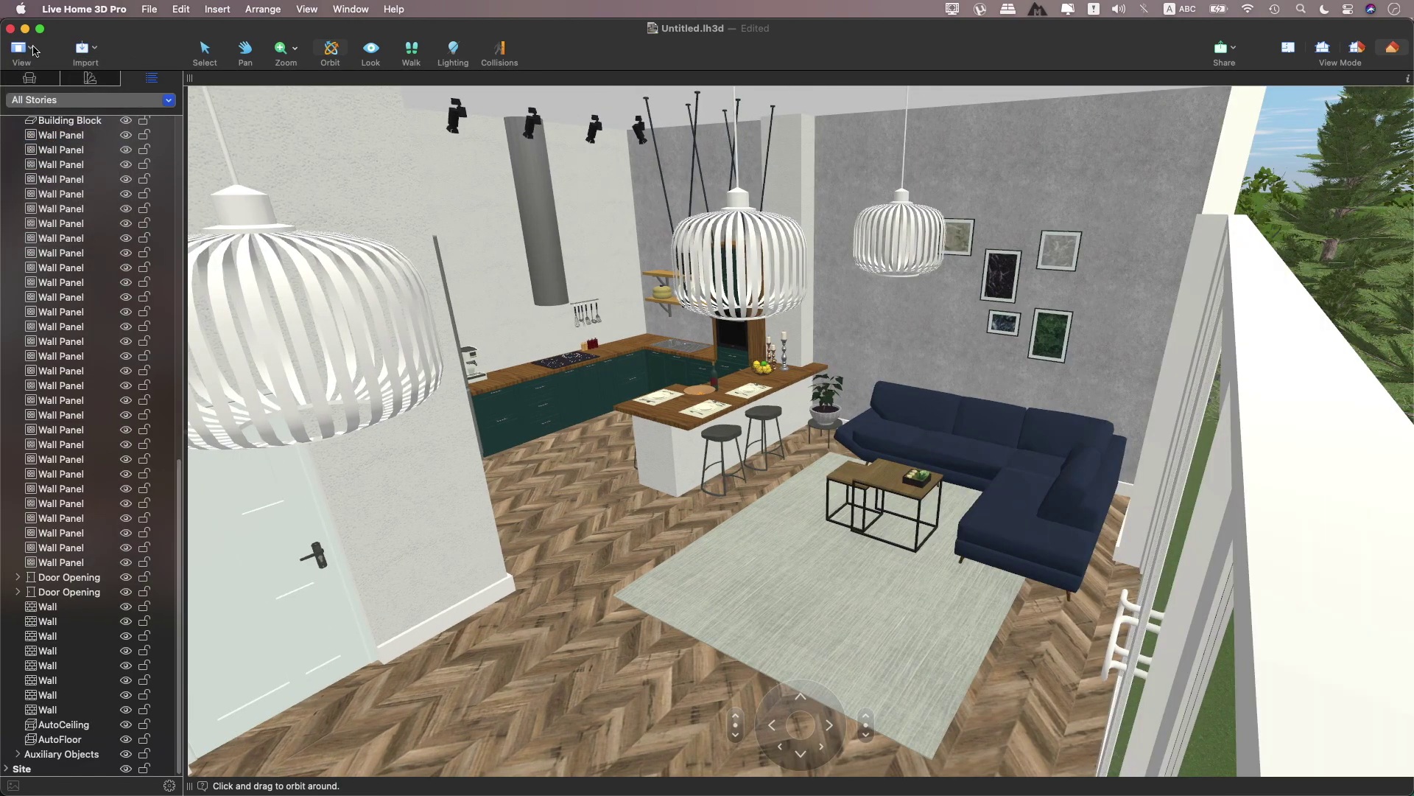
click(34, 50)
click(43, 92)
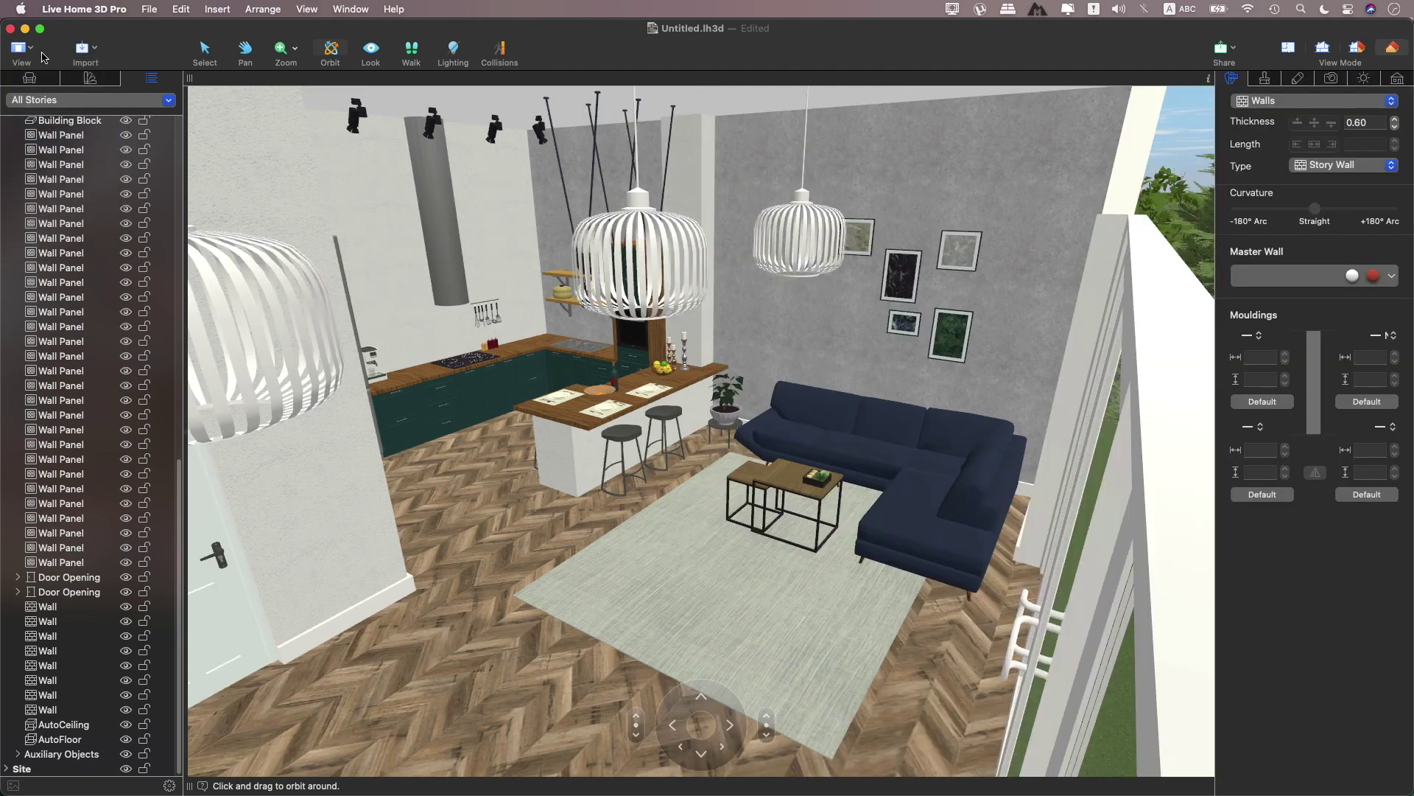
click(33, 50)
click(70, 196)
click(33, 50)
click(53, 234)
click(34, 49)
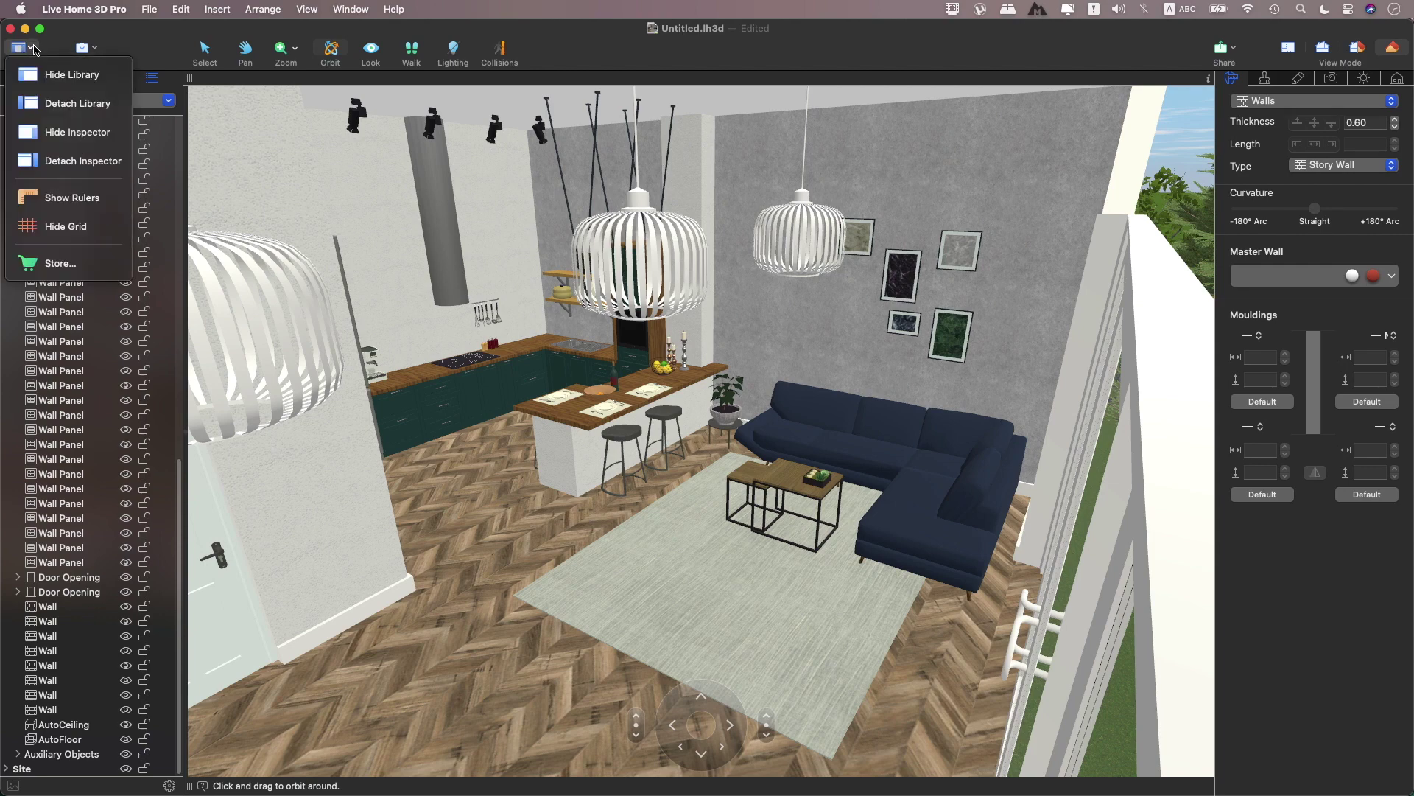
click(163, 46)
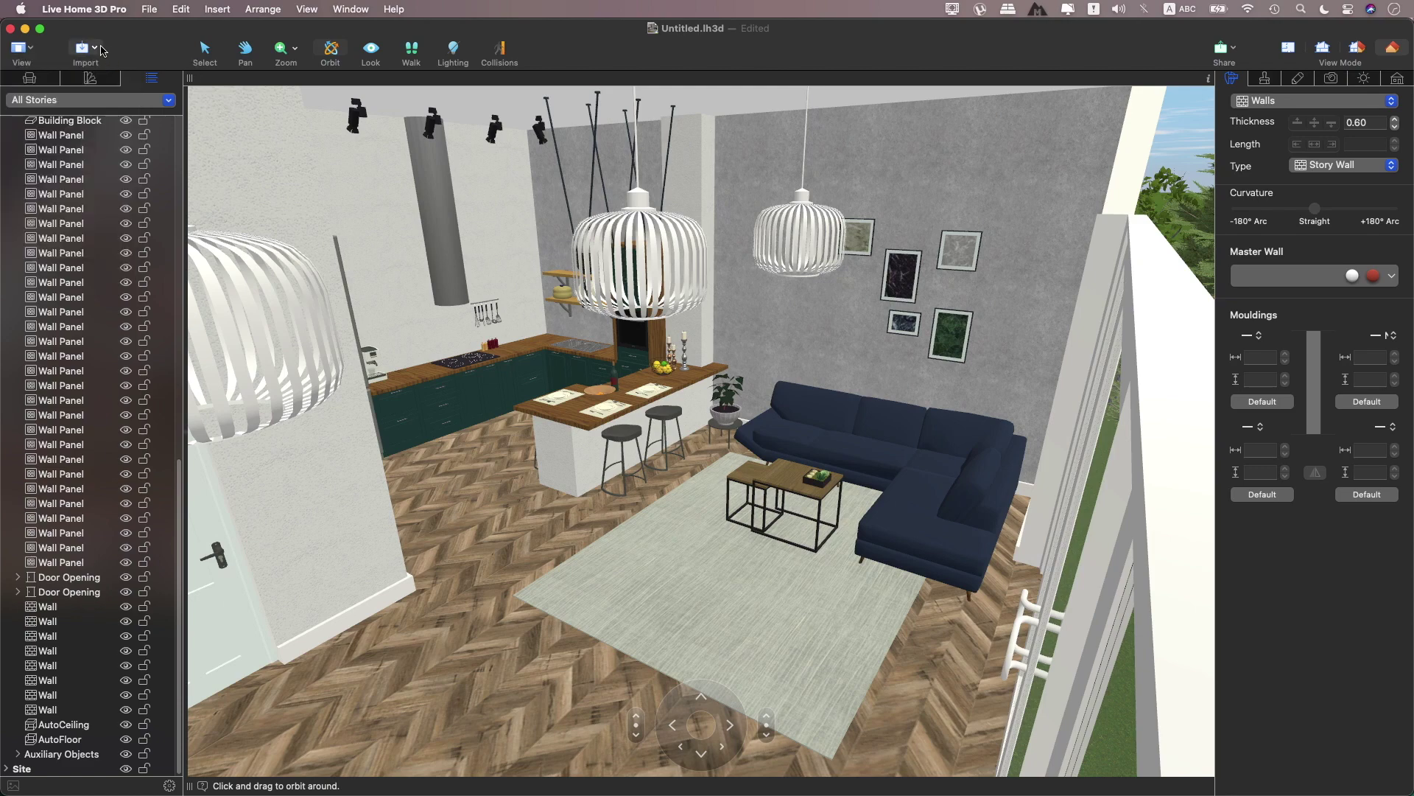
click(93, 48)
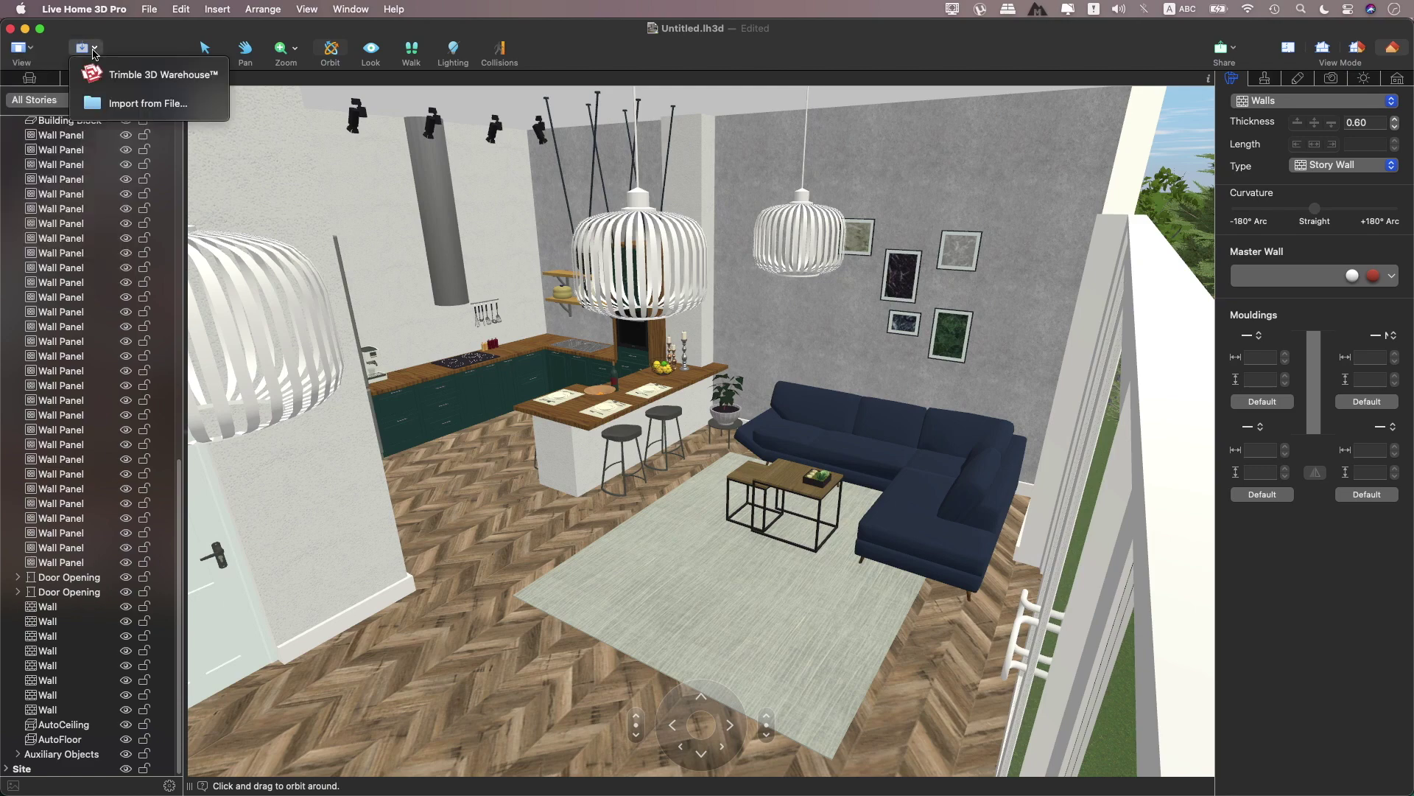
click(134, 47)
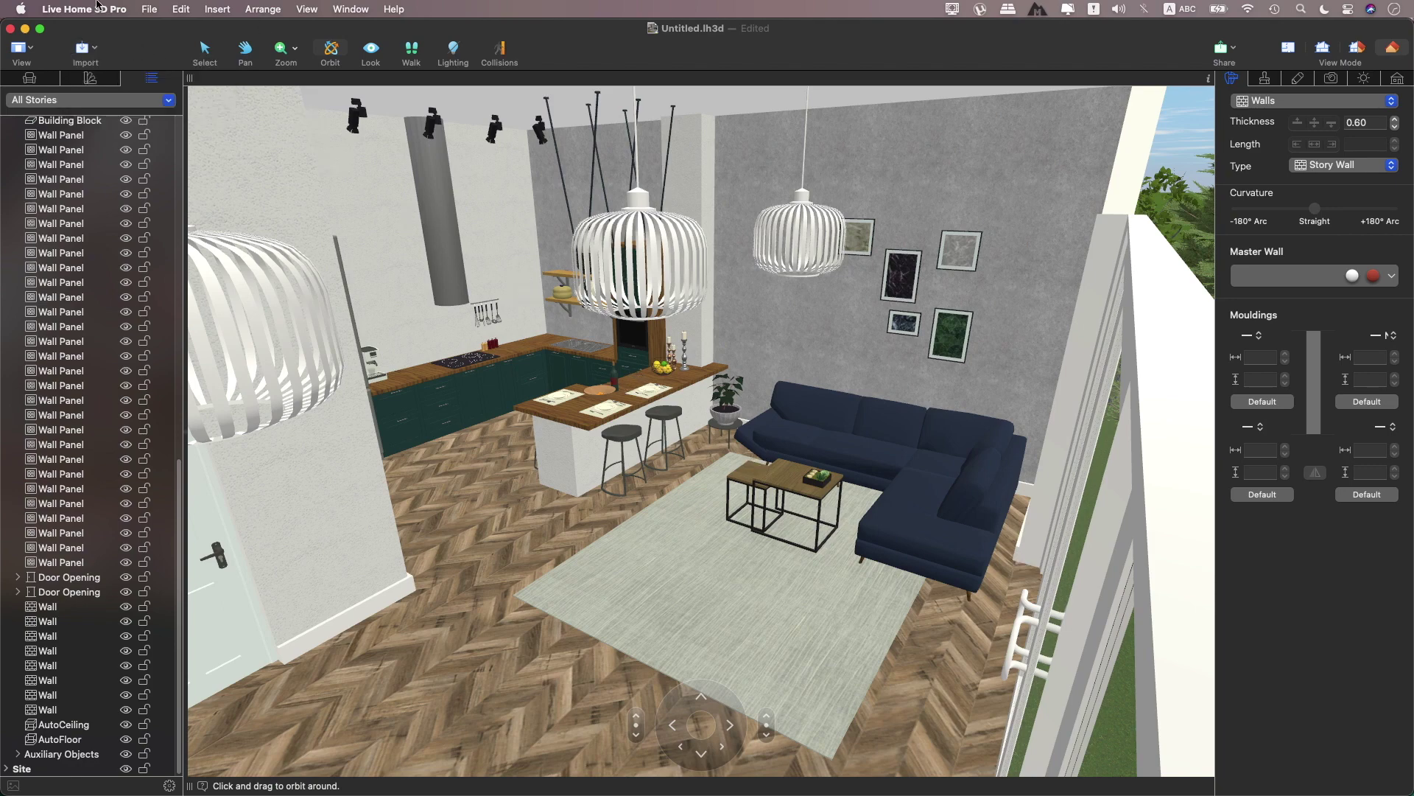
click(98, 9)
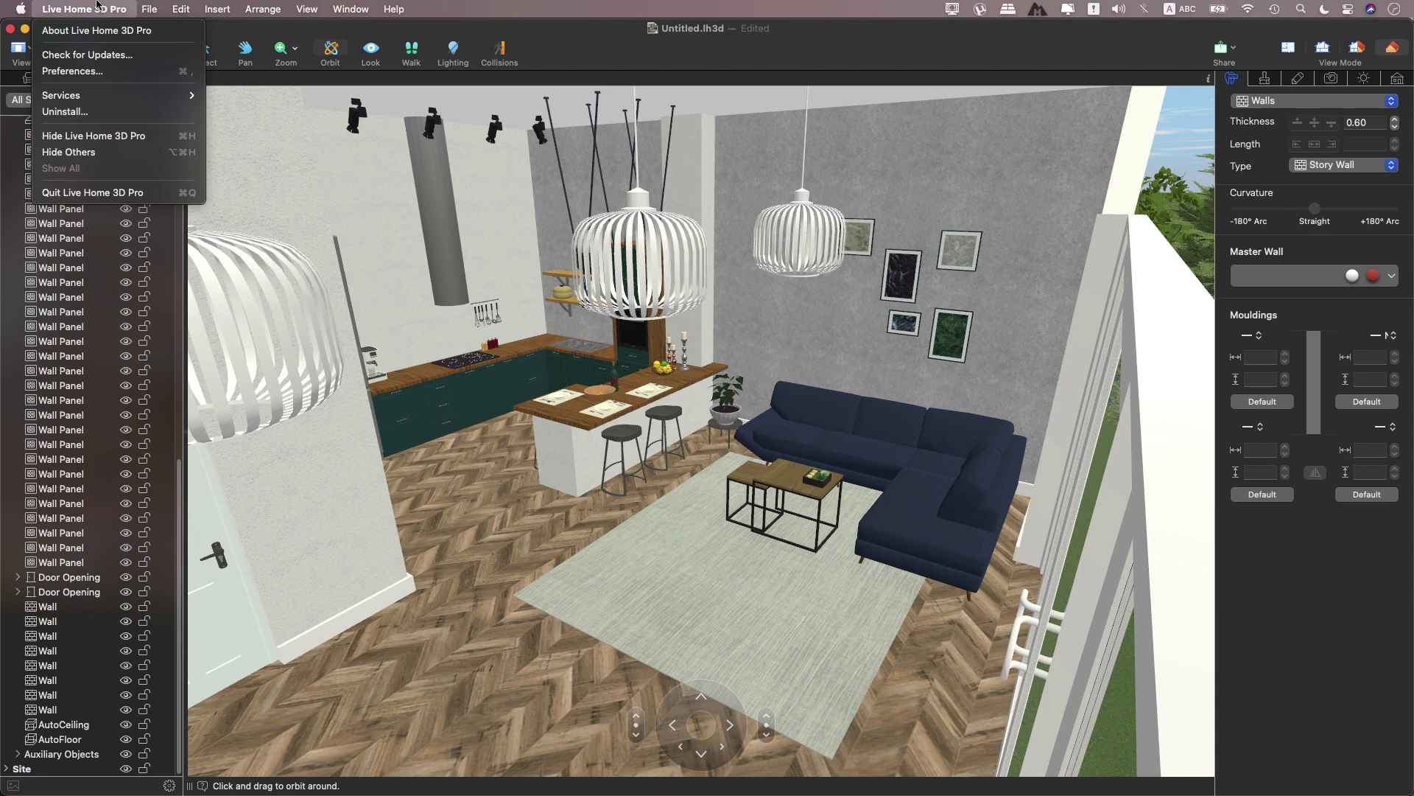
click(169, 786)
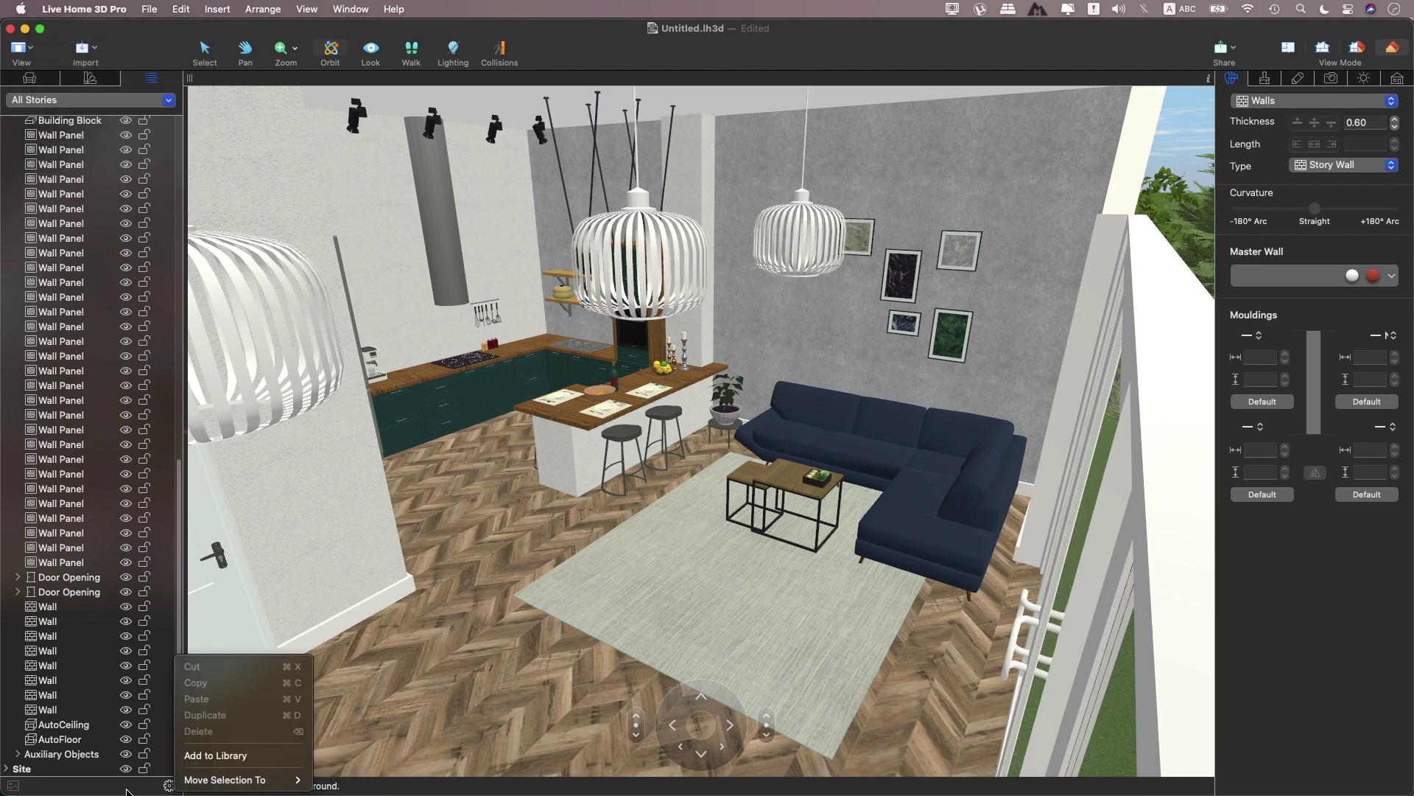
click(103, 790)
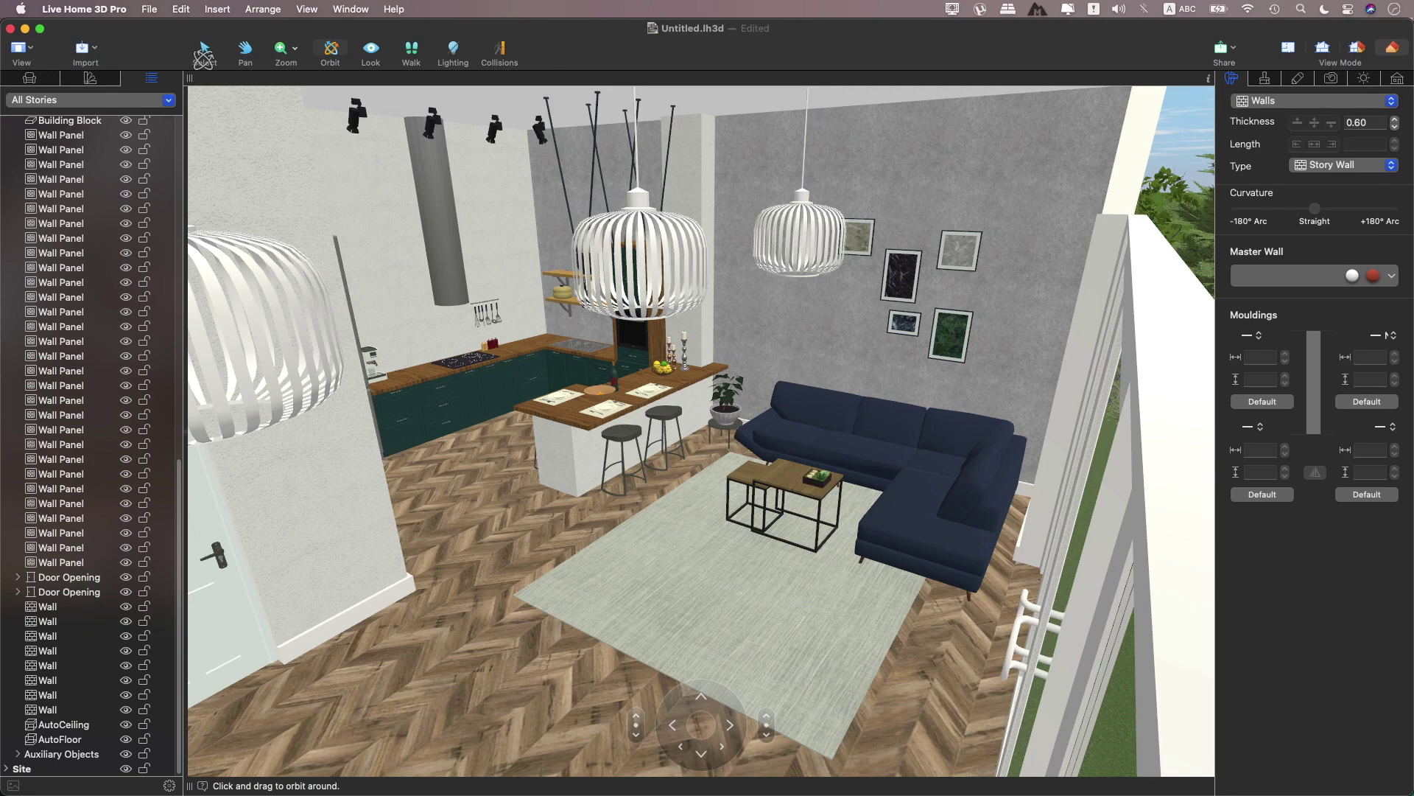
- Switch to the Select tool, then open and dismiss the Live Home 3D Pro app menu
click(204, 55)
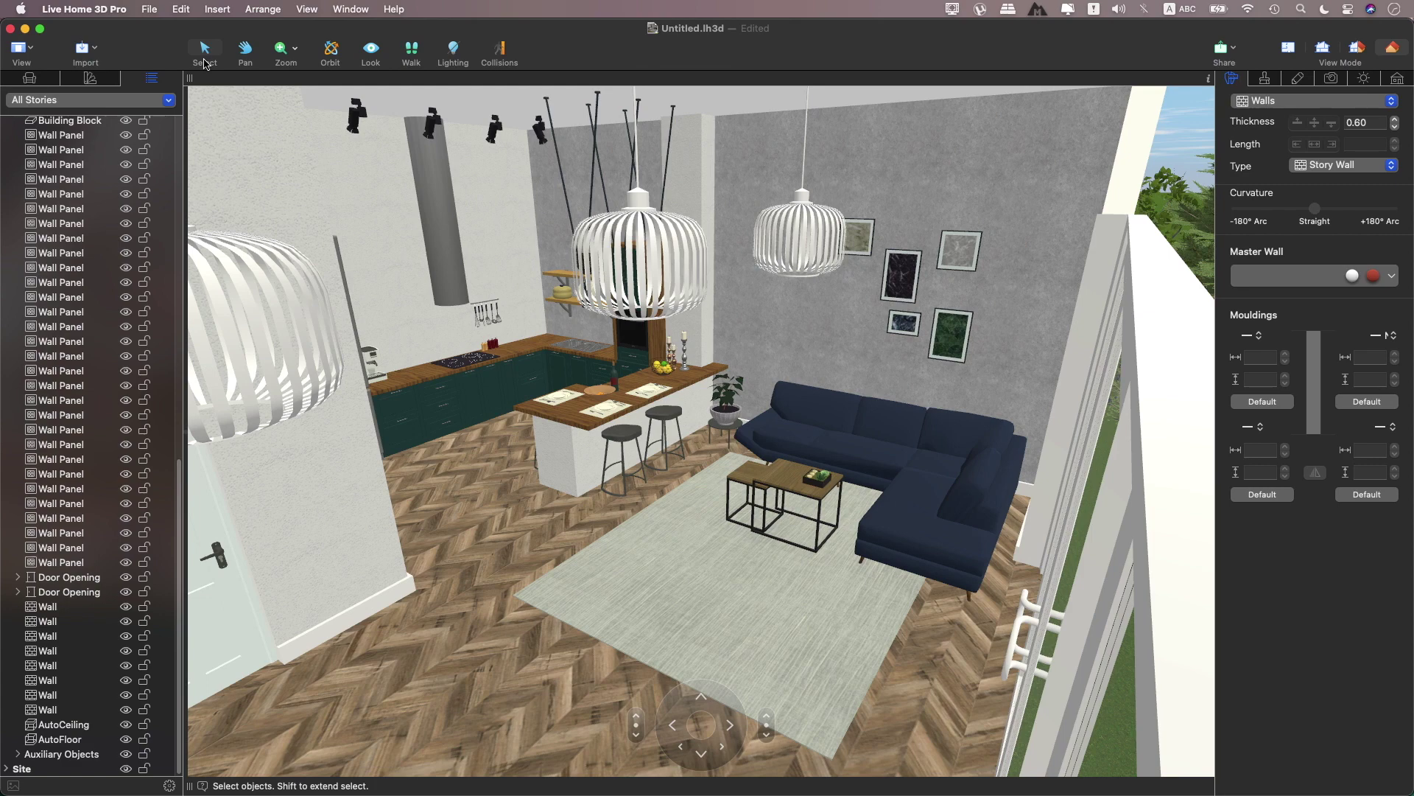
click(200, 57)
click(59, 7)
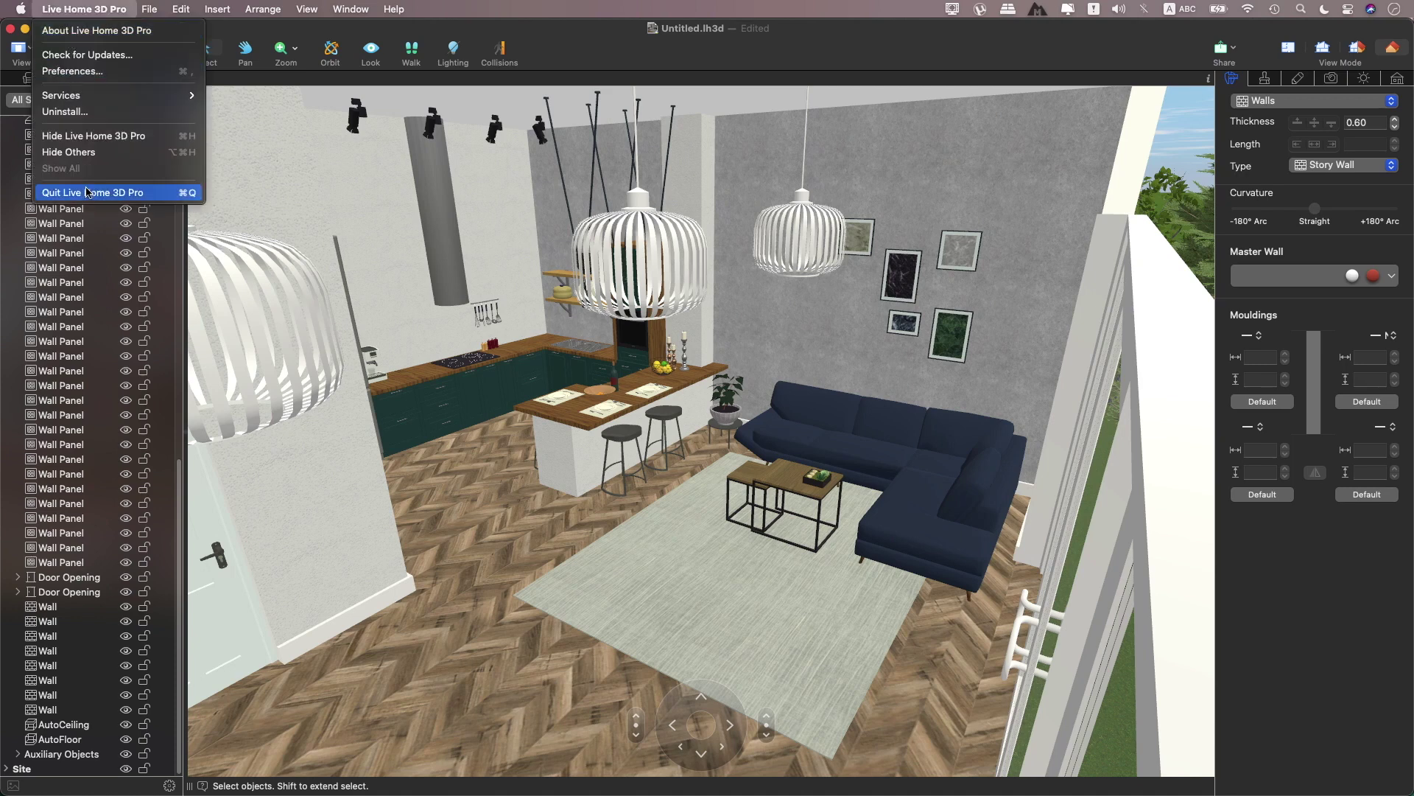
click(624, 378)
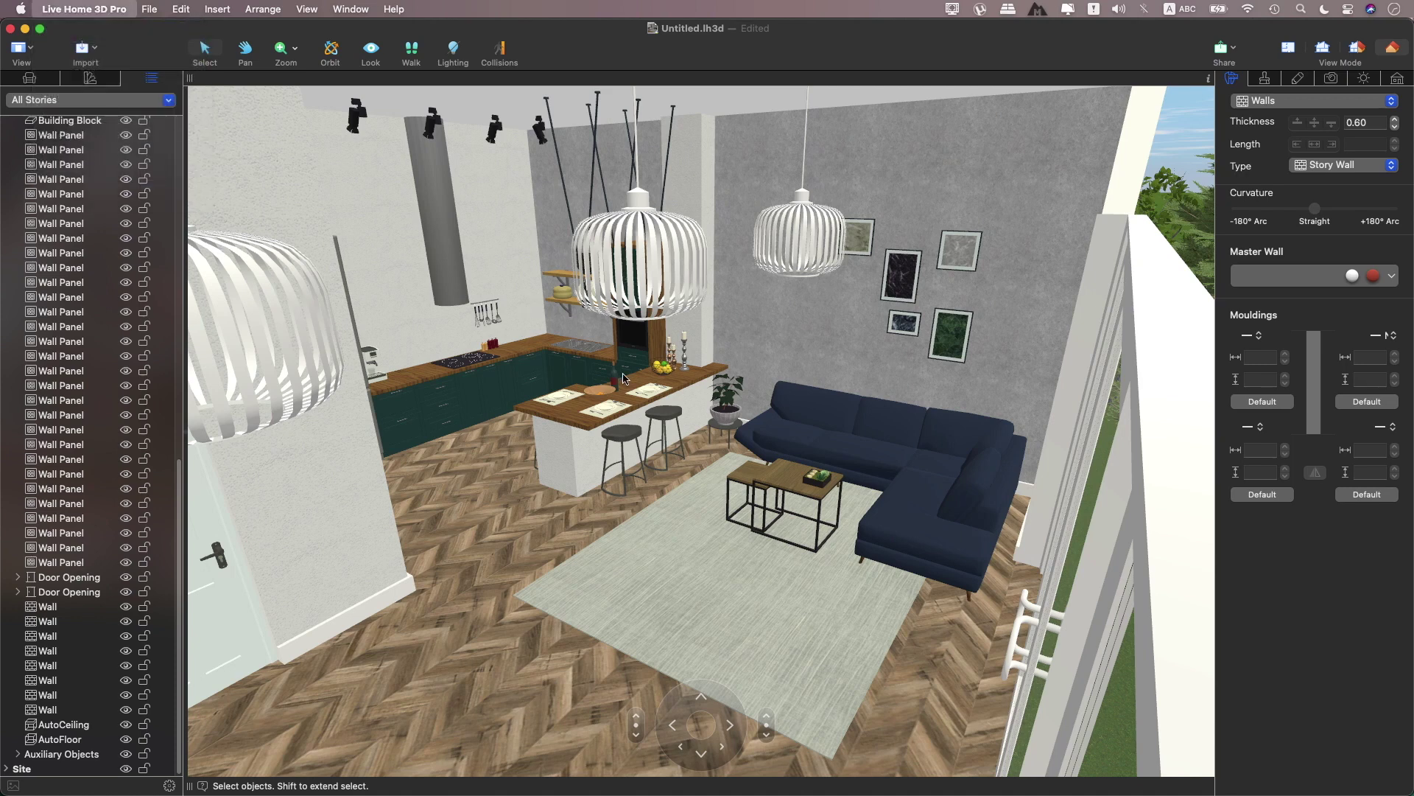